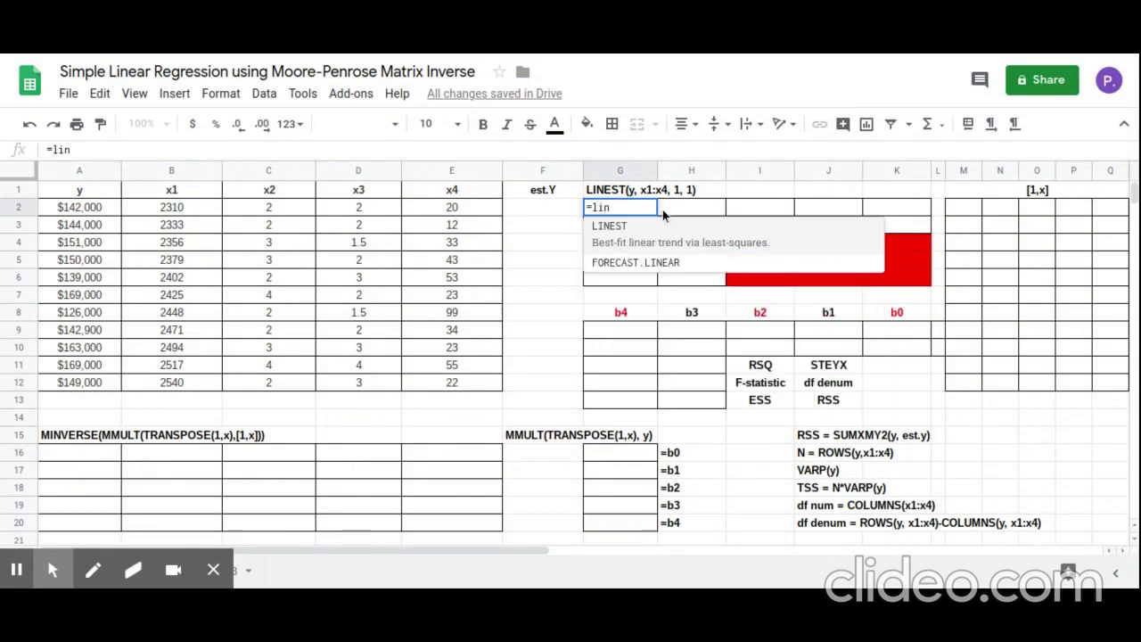
Complete the formula =LINEST(A2:A12,B2:E12,1,1) in G2 to regress y on x1 through x4 with verbose statistics.
left_click(657, 237)
left_click_drag(82, 207, 97, 383)
type(",")
left_click_drag(169, 209, 441, 385)
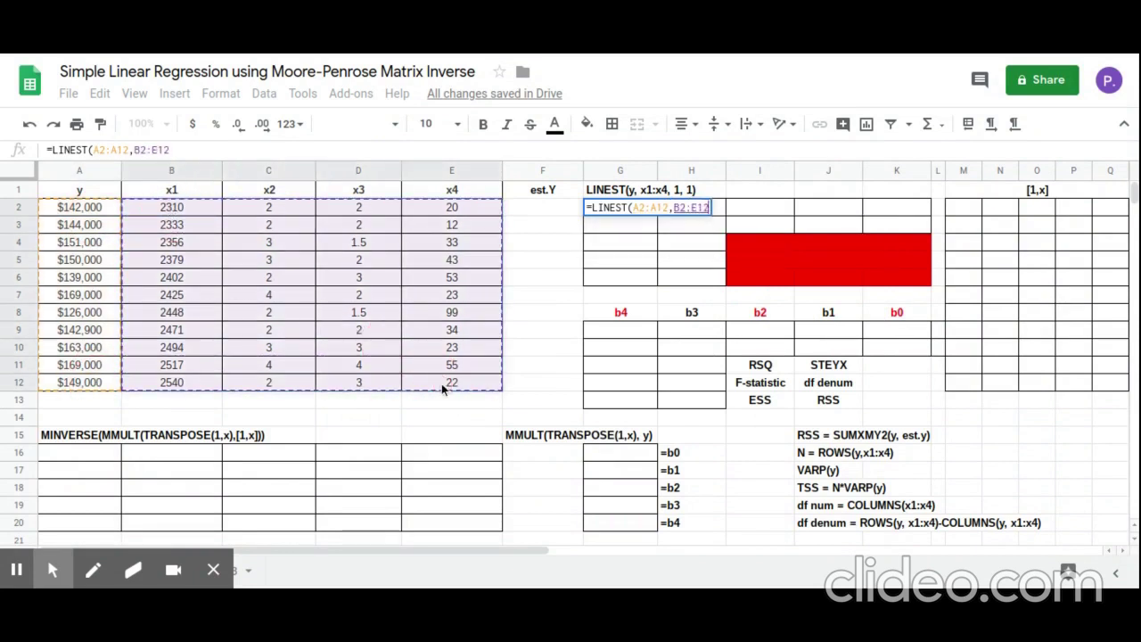
type(",")
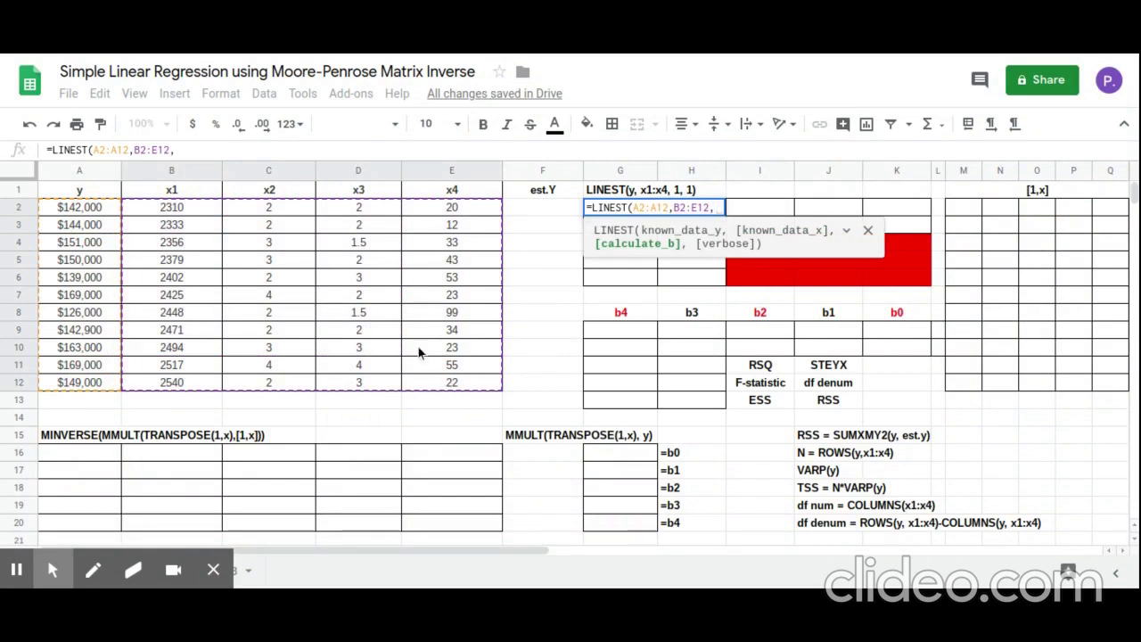
left_click(241, 147)
type("1,1)")
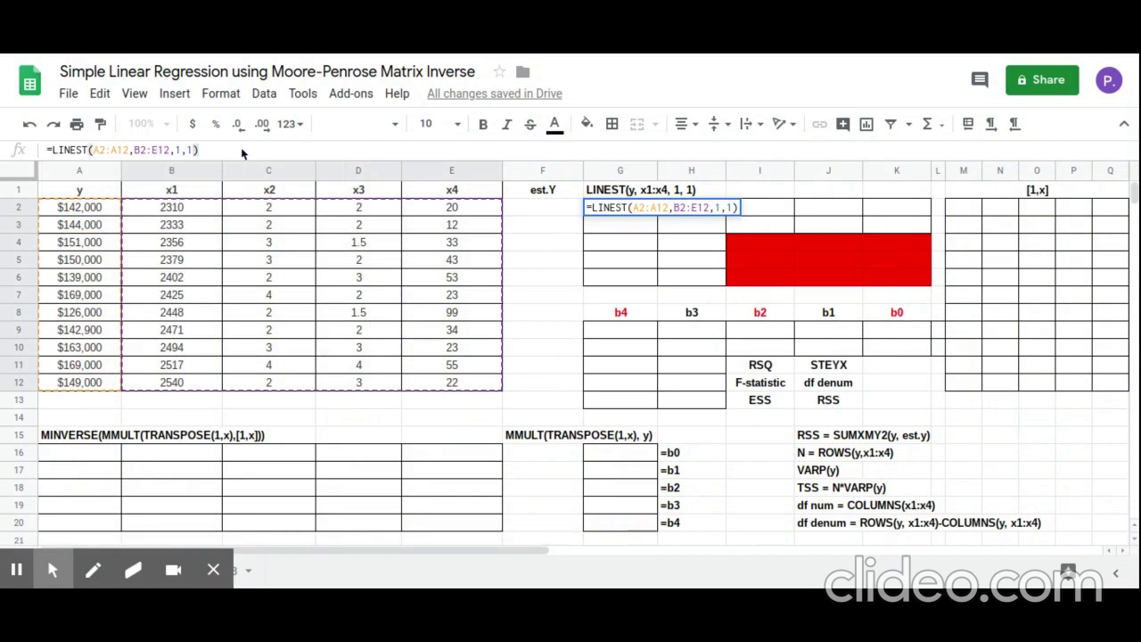
key("Return")
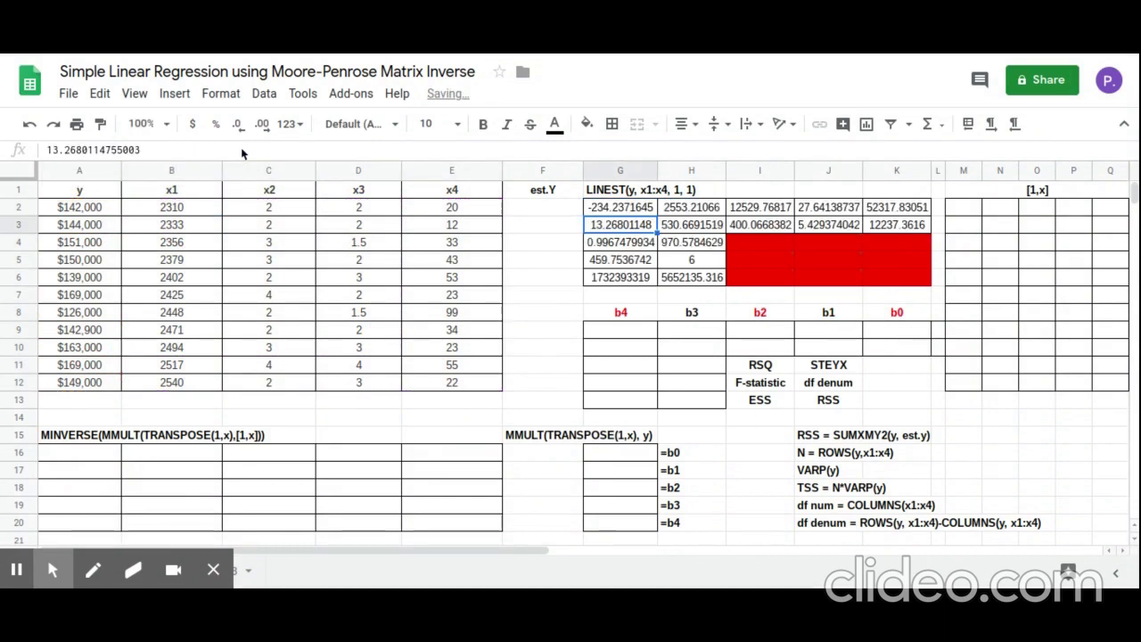
Examine the regression coefficients and their standard errors in the first two rows of the LINEST output, from K back to G.
left_click(887, 208)
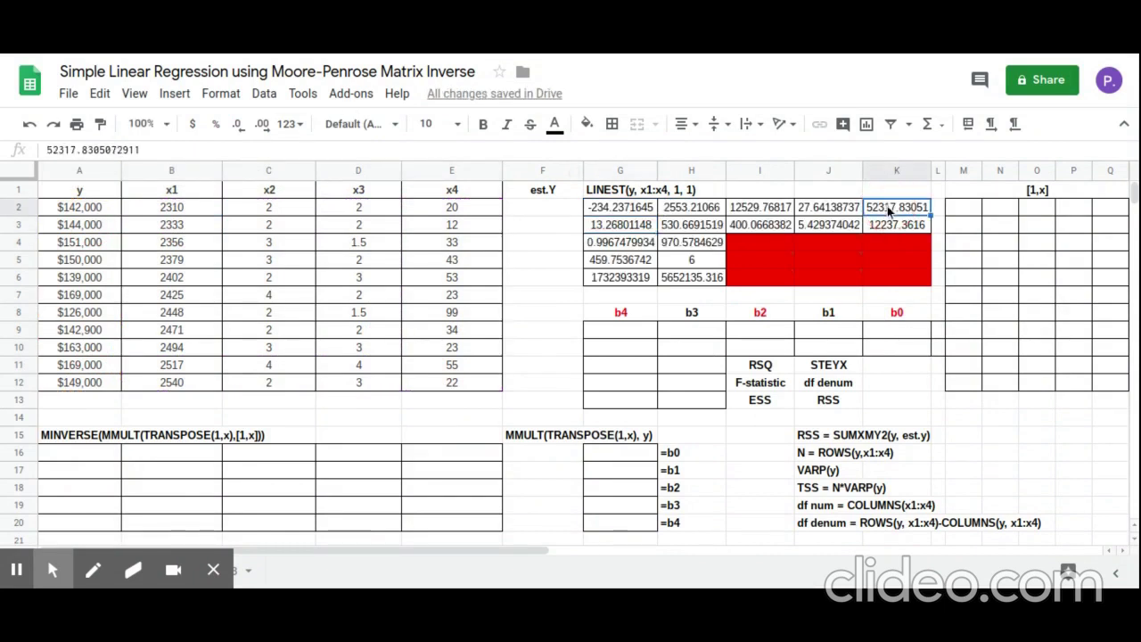
left_click(840, 209)
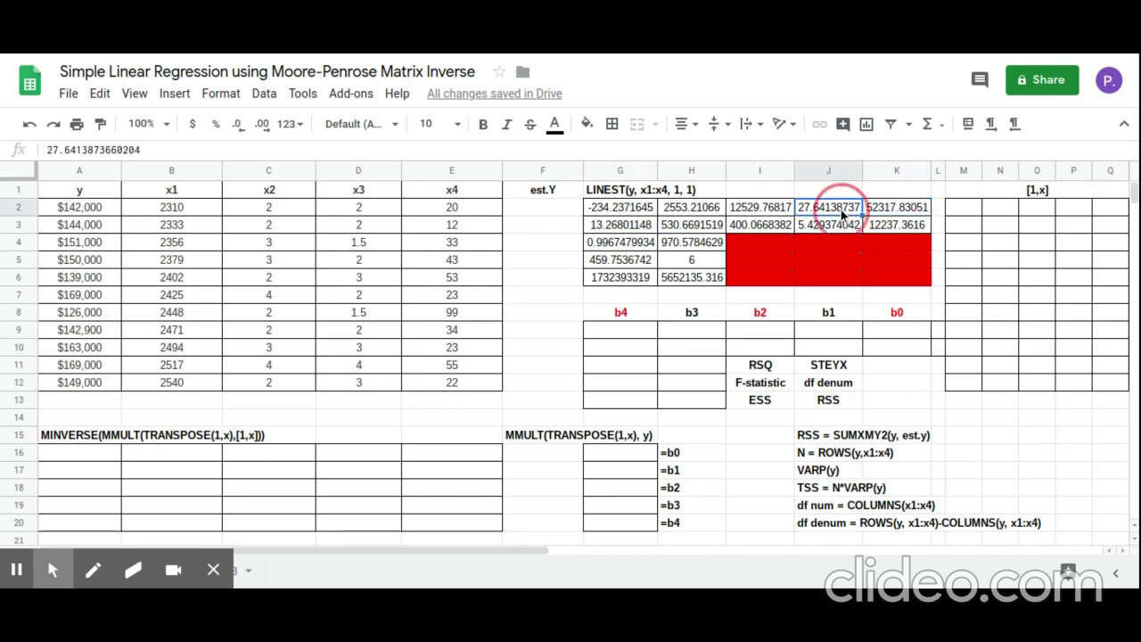
left_click(761, 214)
left_click(677, 210)
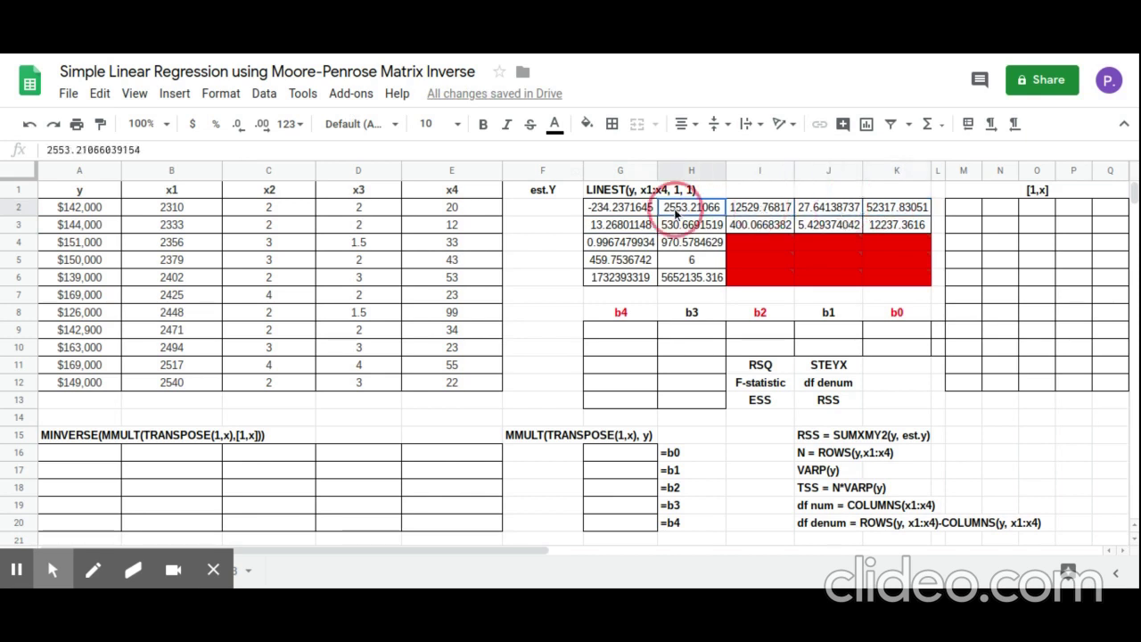
left_click(627, 212)
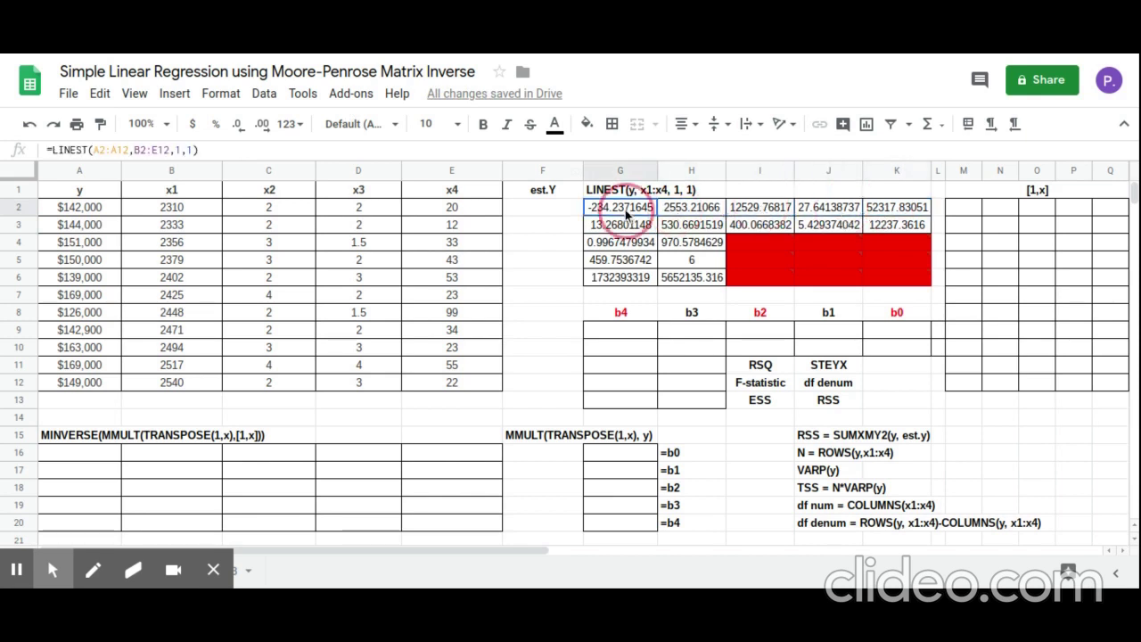
left_click(916, 226)
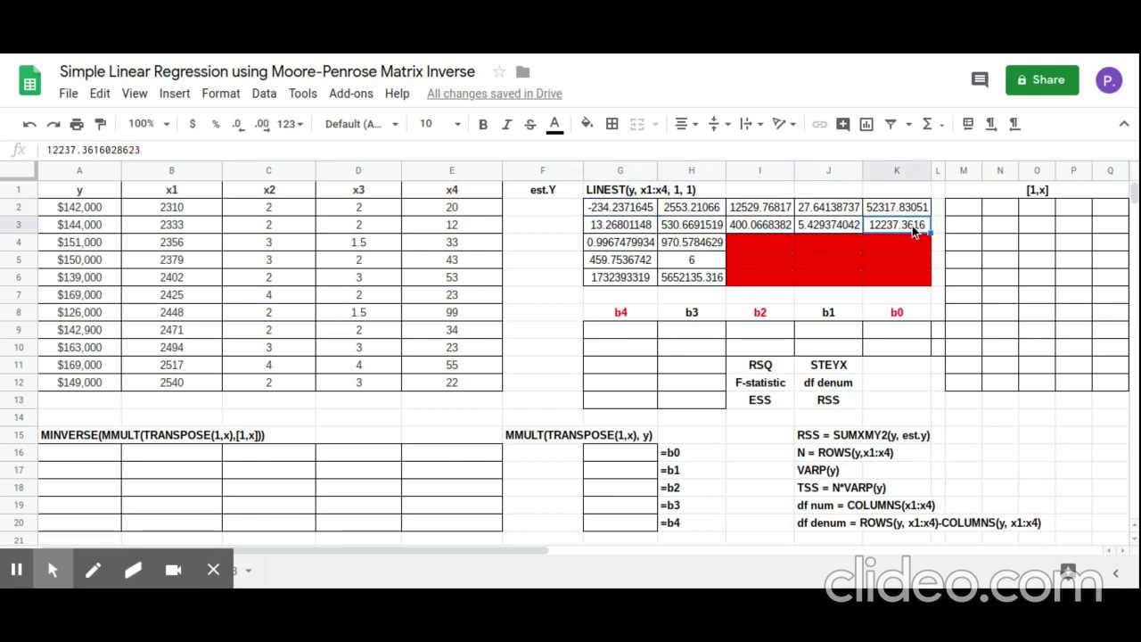
left_click(833, 227)
left_click(755, 226)
left_click(703, 230)
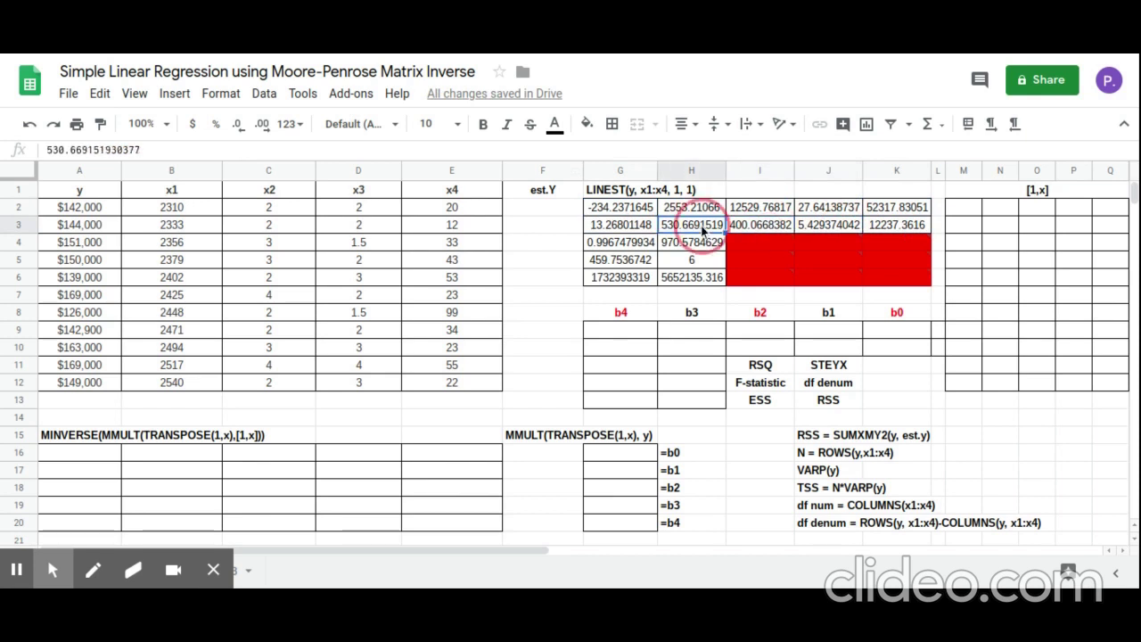
left_click(630, 225)
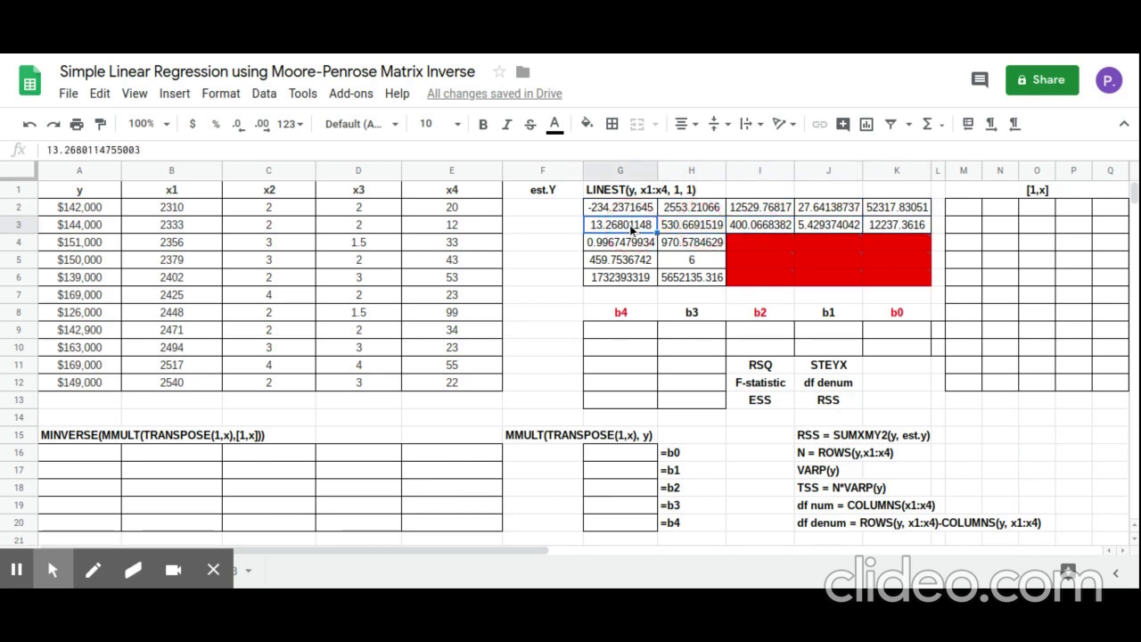
Examine the fit statistics in the last three rows of the LINEST output, G4 to H6.
left_click(710, 243)
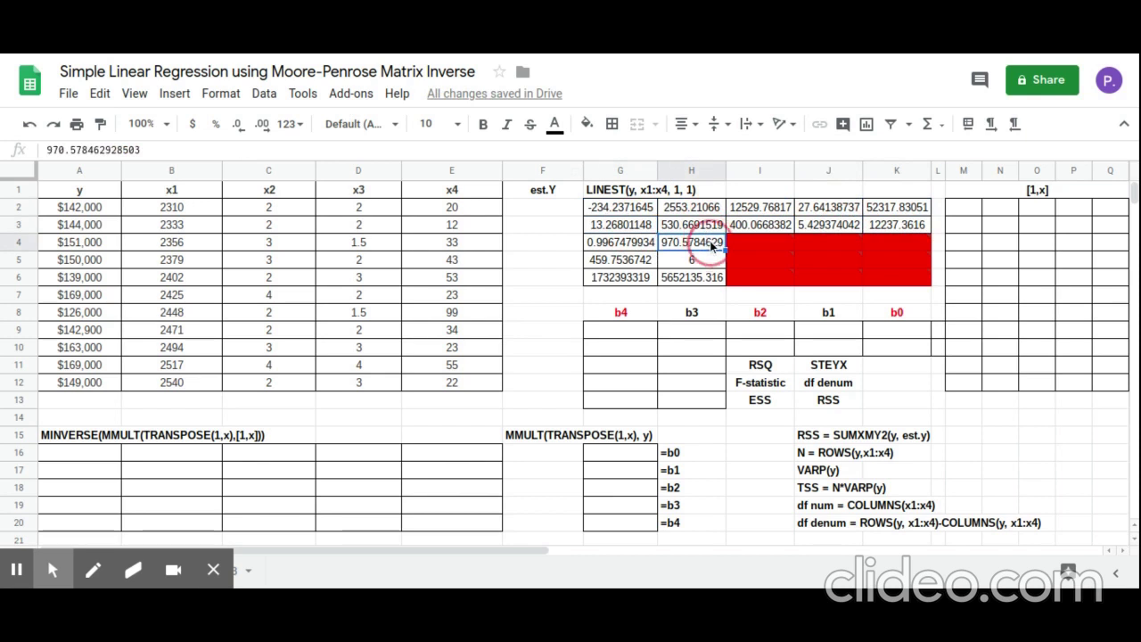
left_click(618, 245)
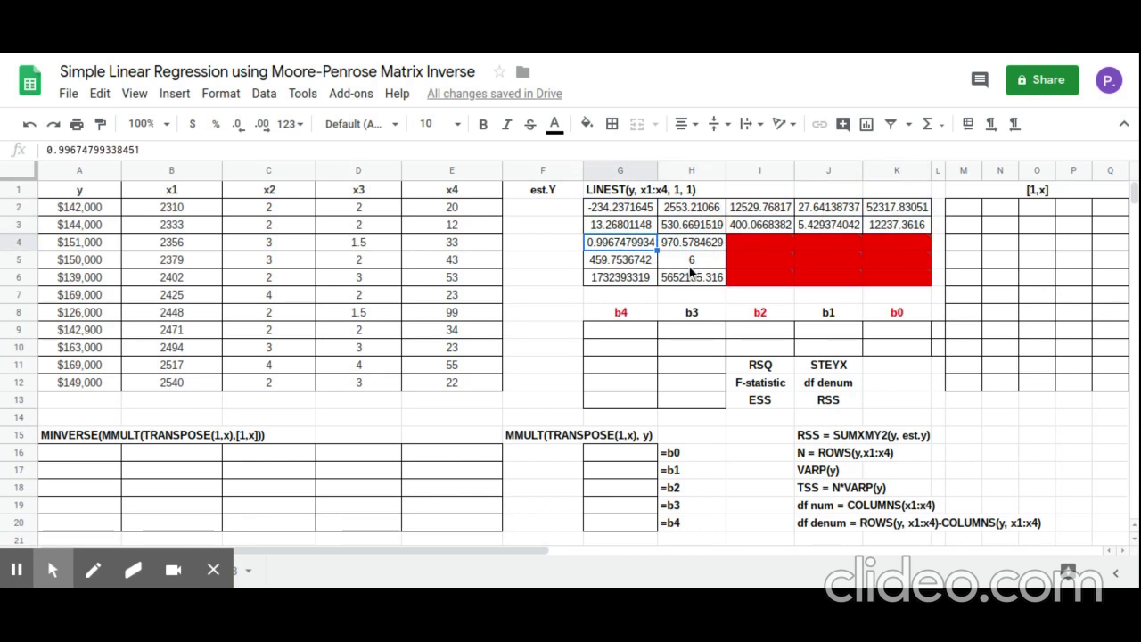
left_click(692, 266)
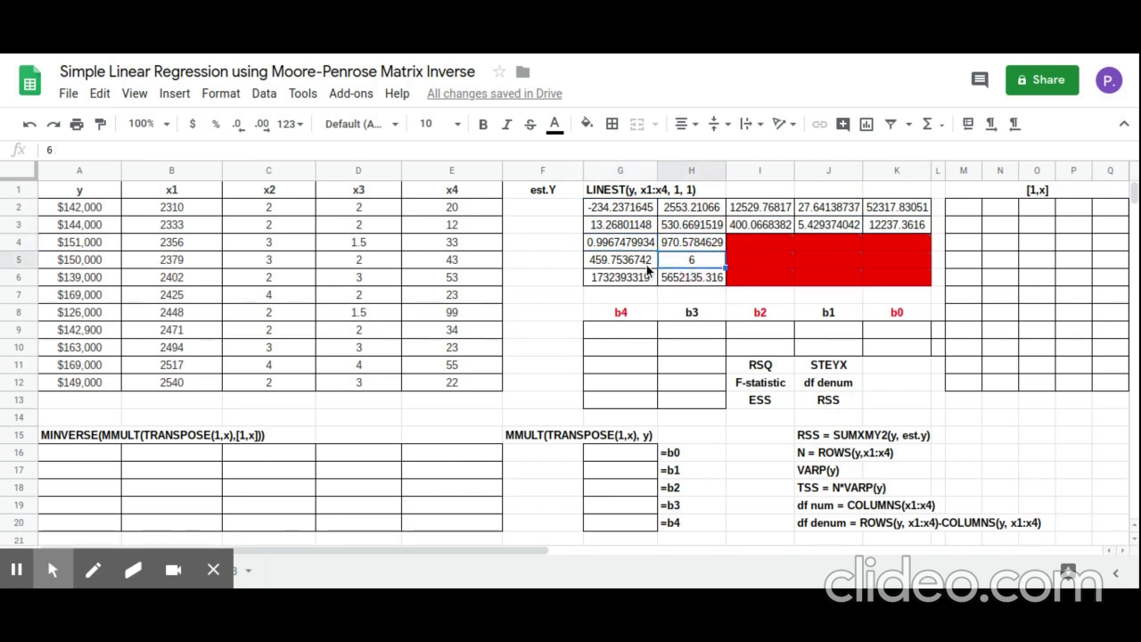
left_click(627, 264)
left_click(687, 282)
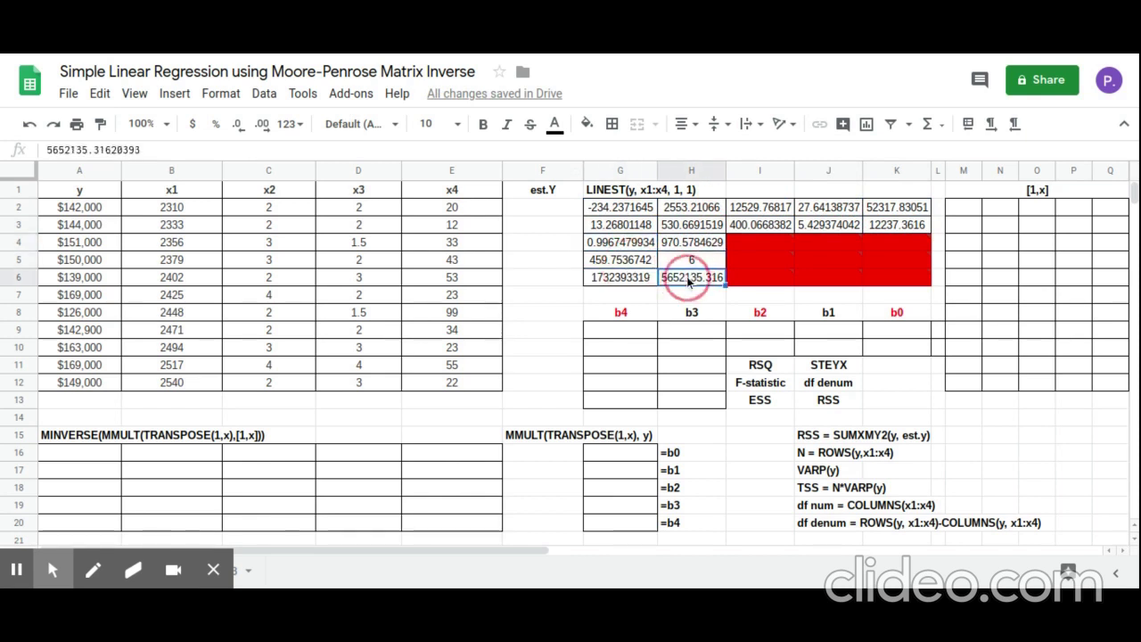
left_click(637, 277)
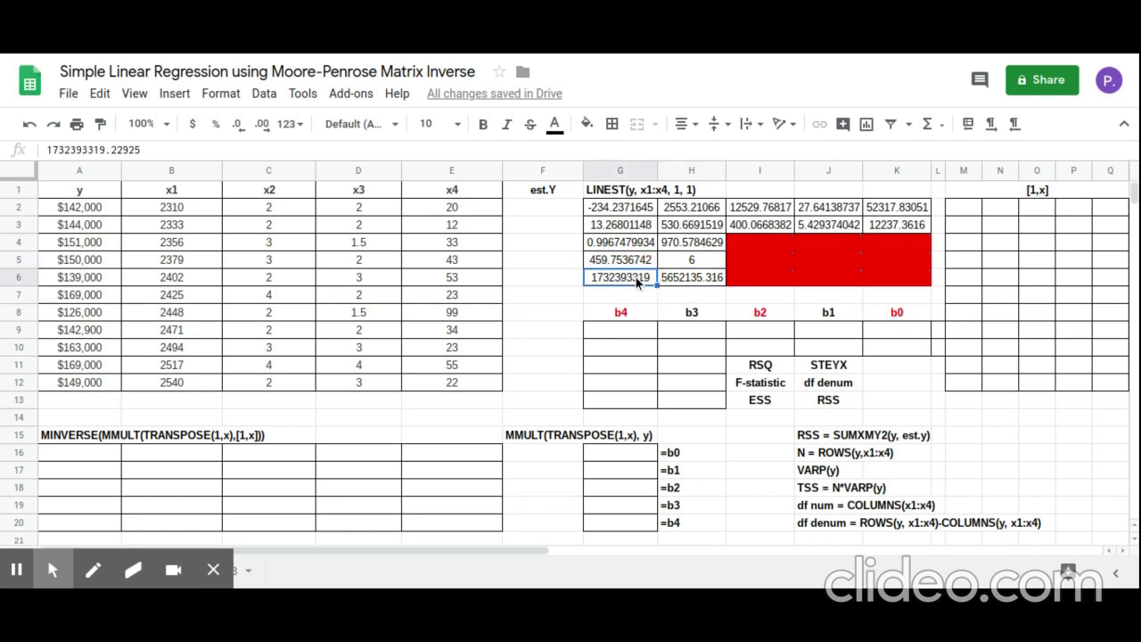
left_click(635, 275)
Fill M2:M12, the first column of the [1,x] matrix, with the constant 1.
left_click(959, 209)
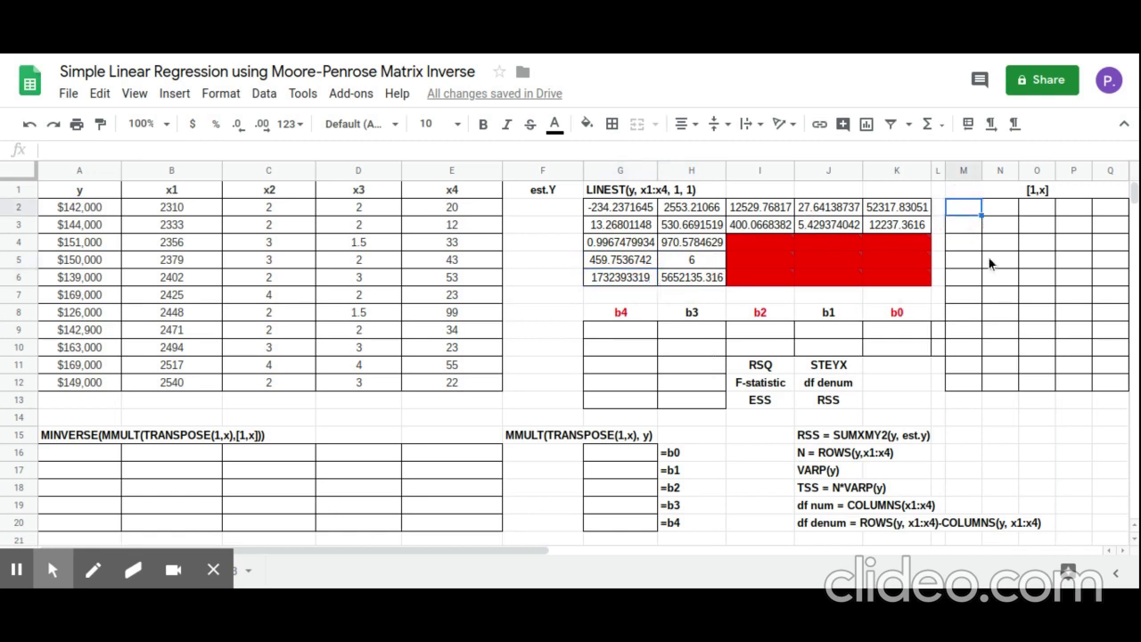
type("1")
key("Return")
type("=M2")
key("ctrl+Return")
Fill the rest of the [1,x] matrix from N2 with the x1 to x4 data using ARRAYFORMULA on B2:E12.
left_click(1001, 214)
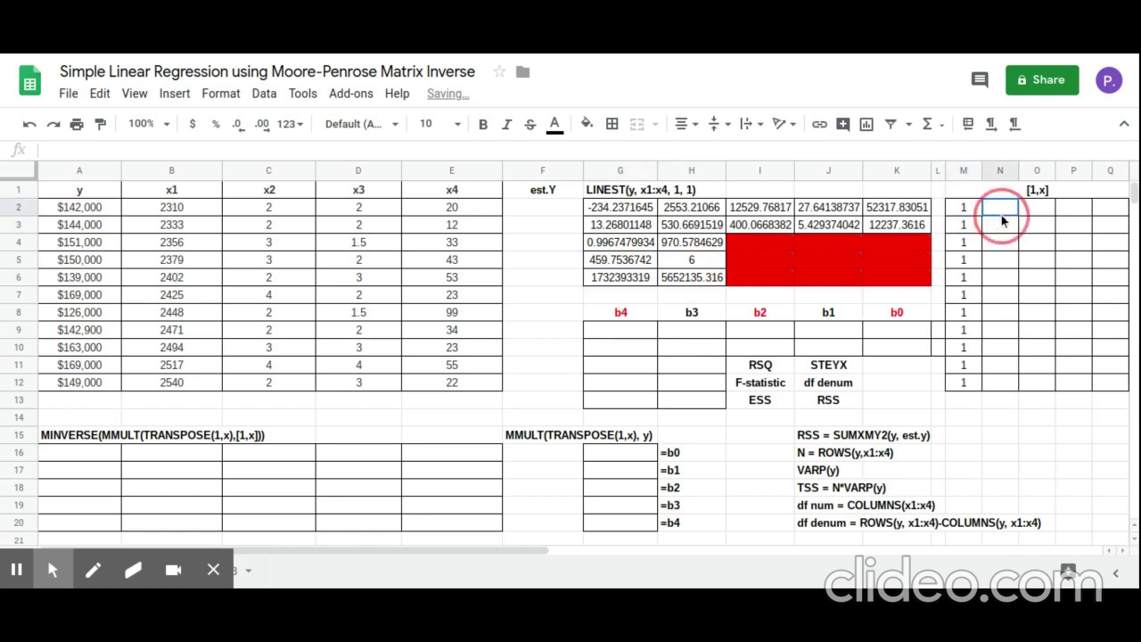
type("=arra")
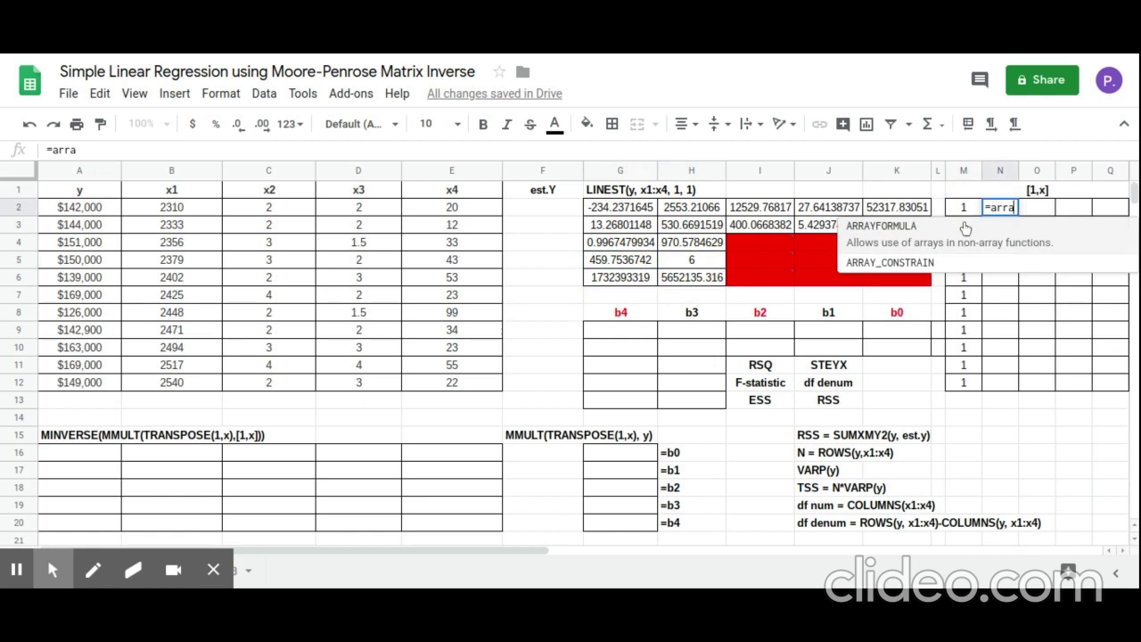
left_click(967, 226)
left_click_drag(197, 210, 455, 380)
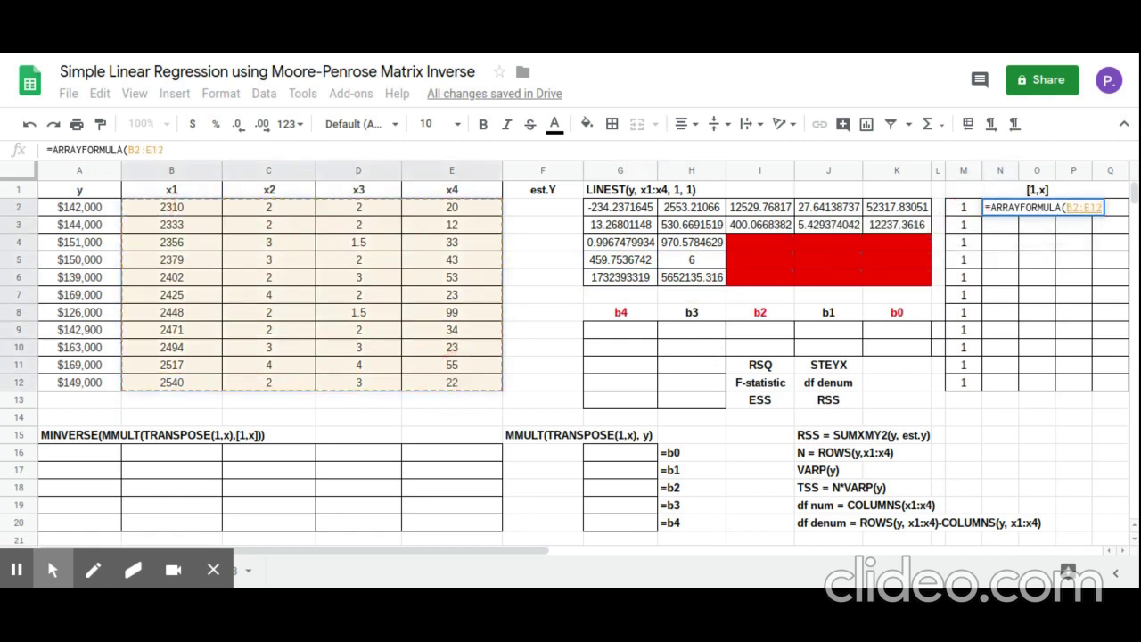
key("Return")
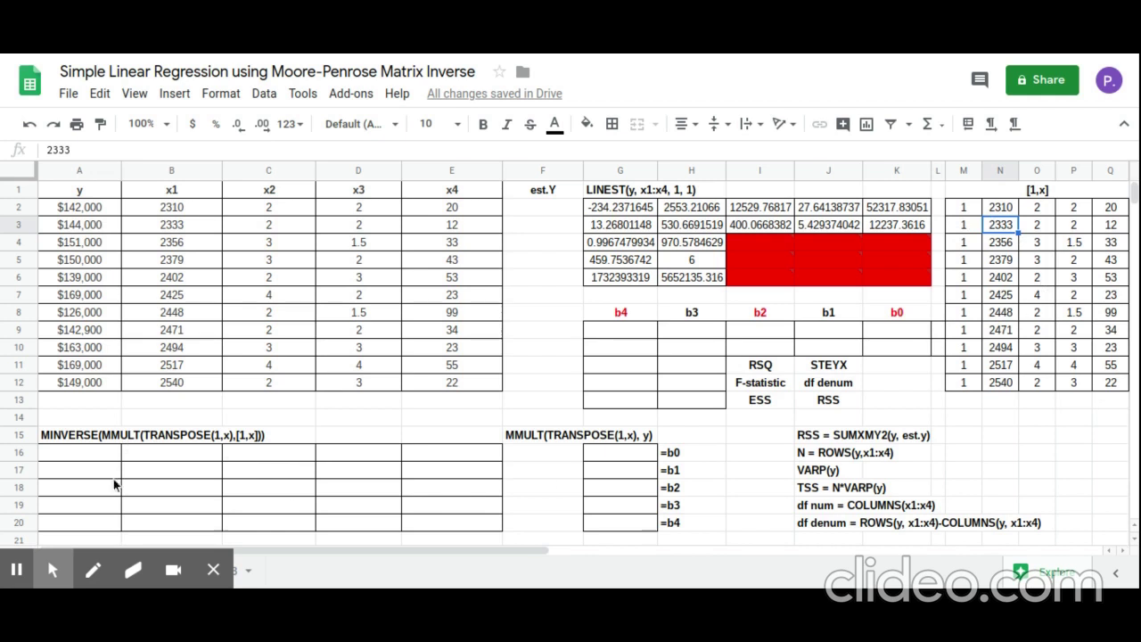
Compute the inverse matrix in A16 with =MINVERSE(MMULT(TRANSPOSE(M2:Q12),M2:Q12)).
left_click(93, 457)
type("=")
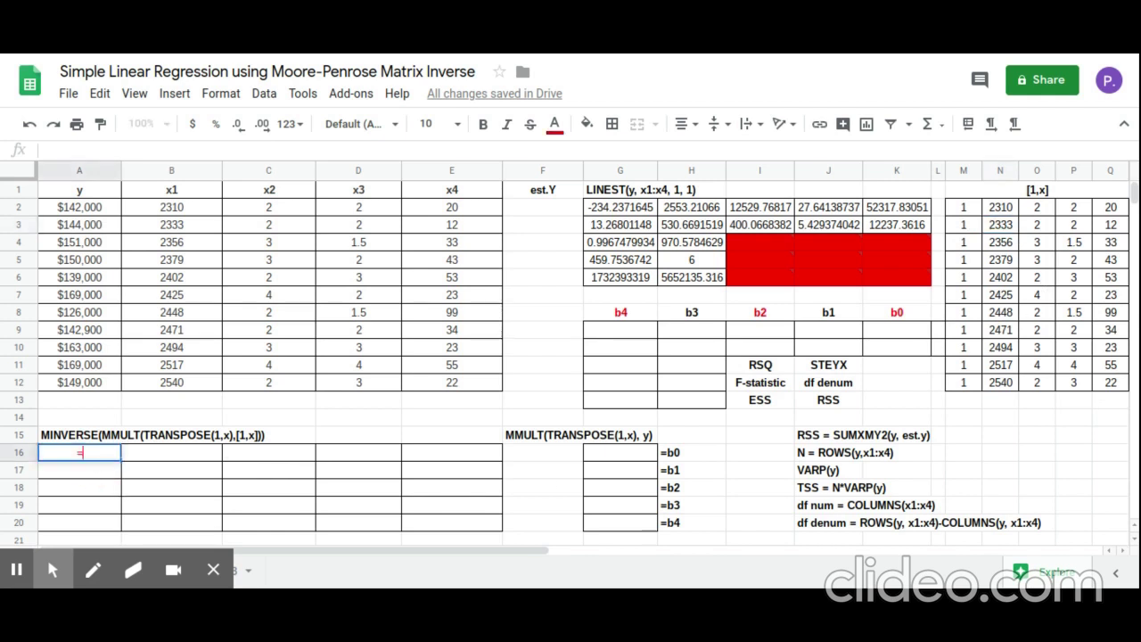
type("minv")
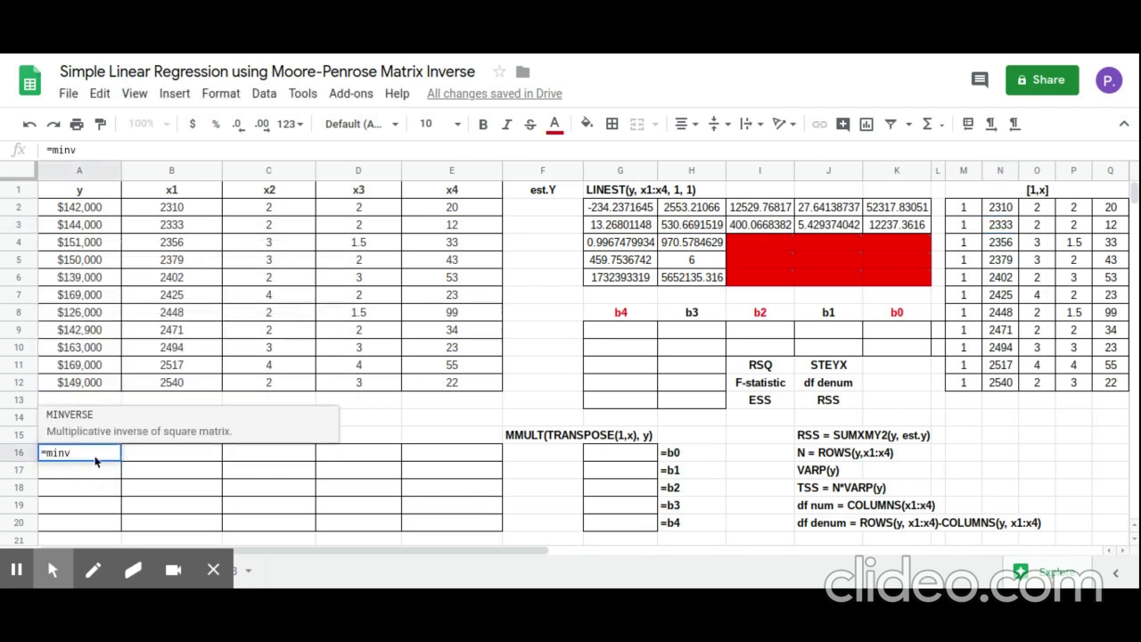
left_click(158, 426)
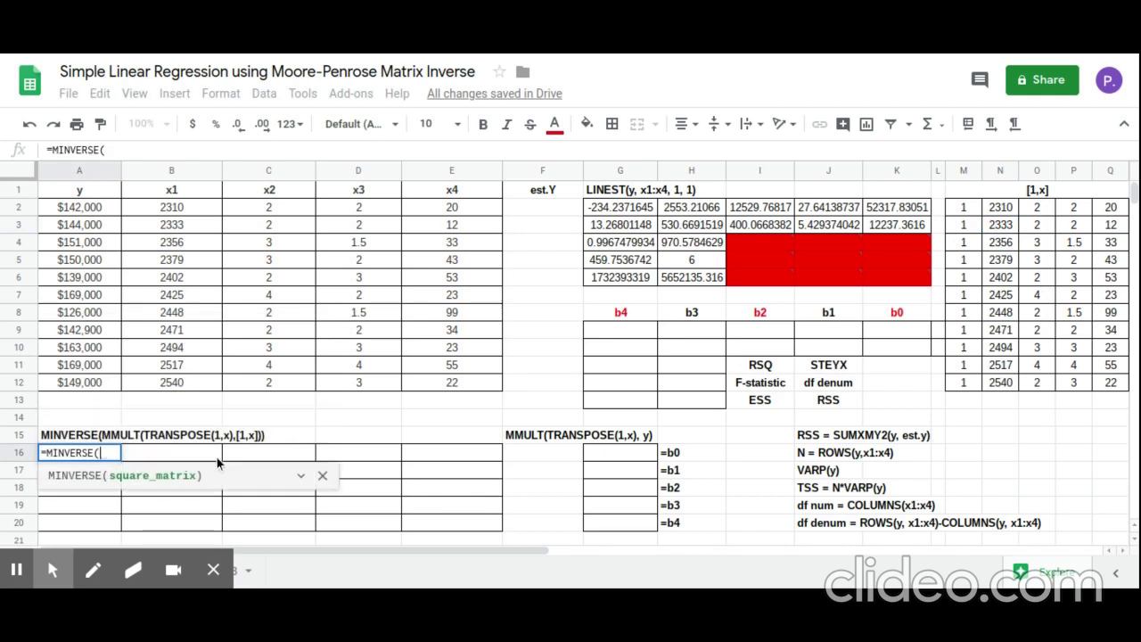
type("mmu")
left_click(119, 425)
type("tra")
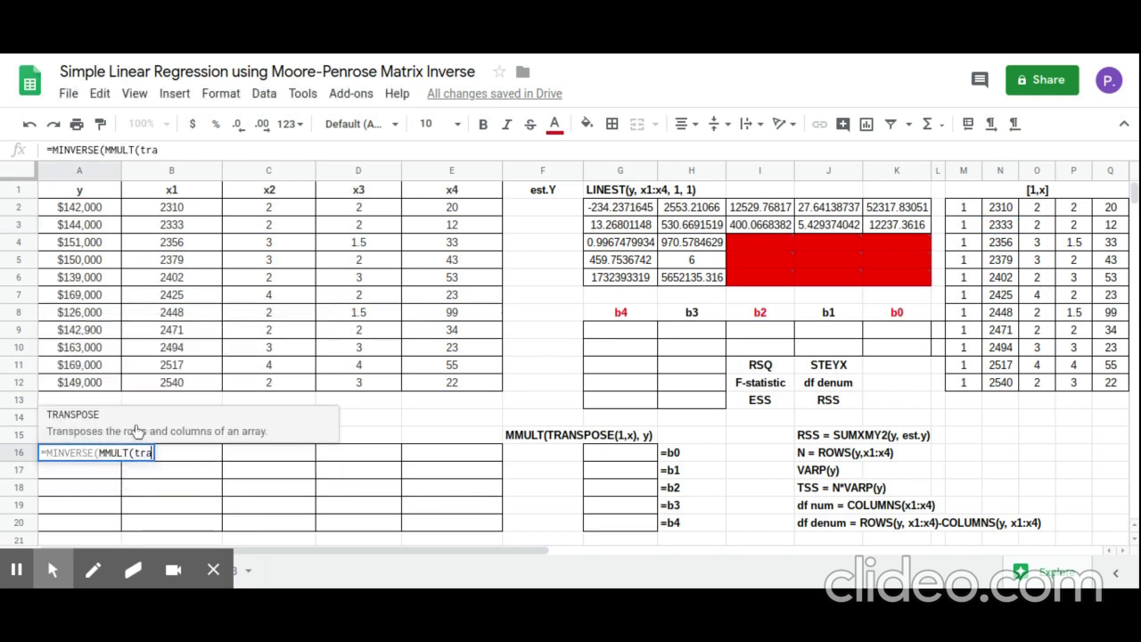
left_click(134, 424)
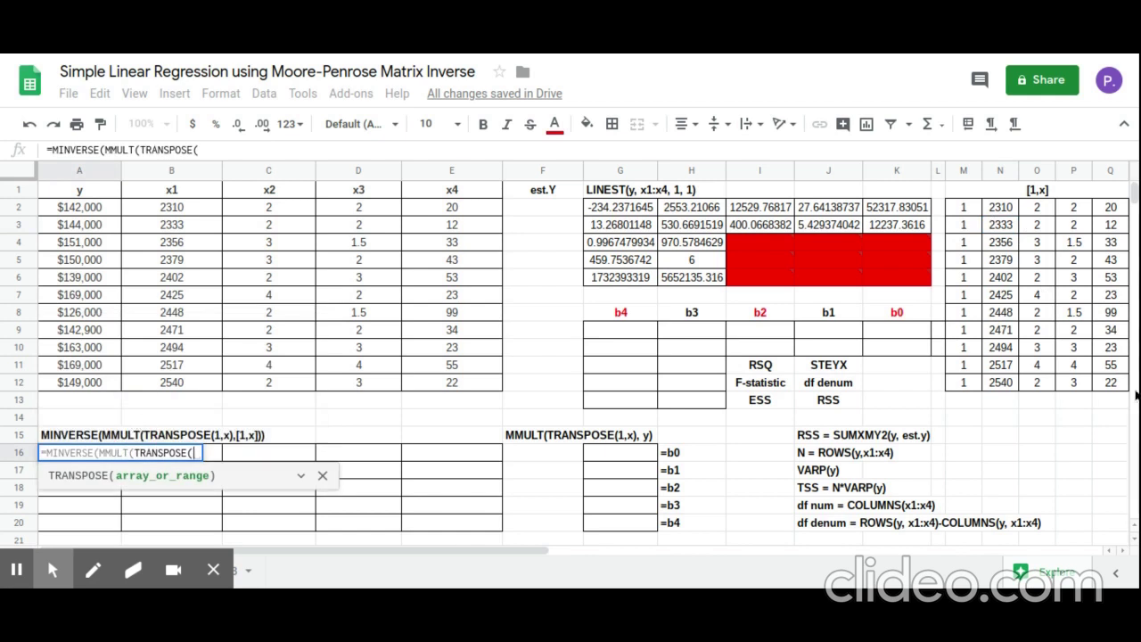
left_click_drag(963, 207, 1104, 387)
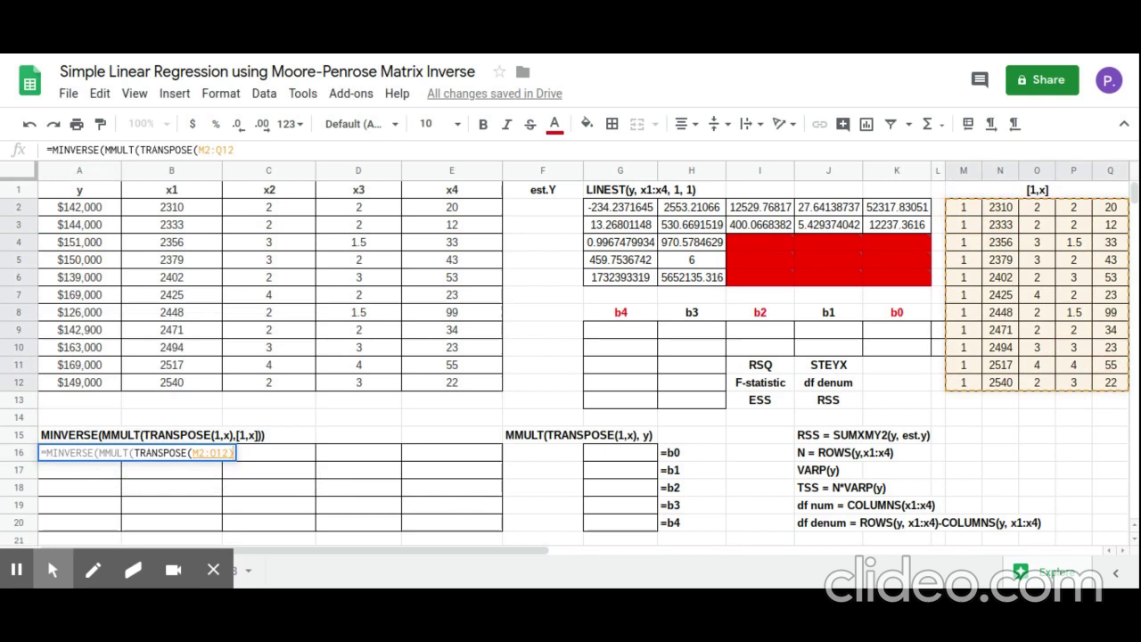
type("),")
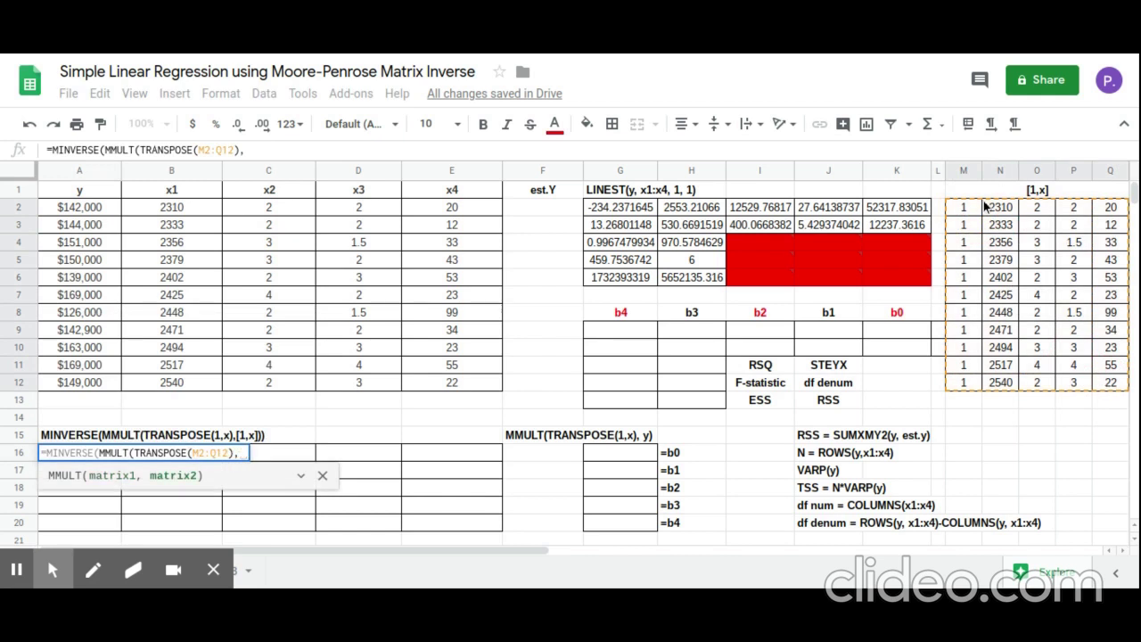
mouse_move(963, 206)
left_mouse_down()
mouse_move(1094, 358)
mouse_move(1100, 382)
left_mouse_up()
type("))")
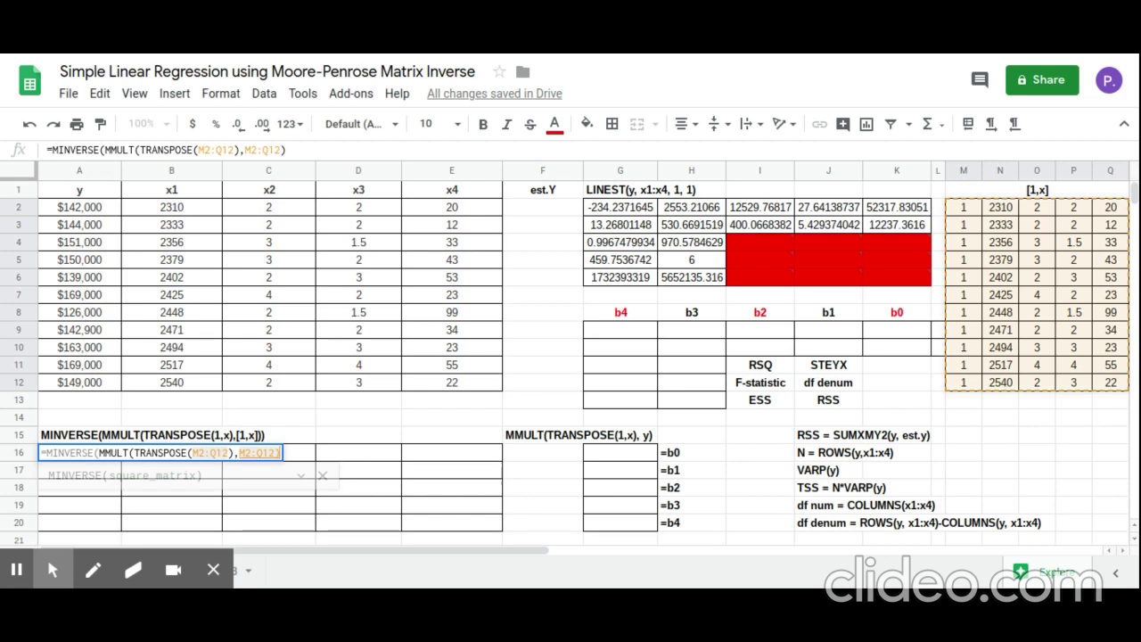
key("Return")
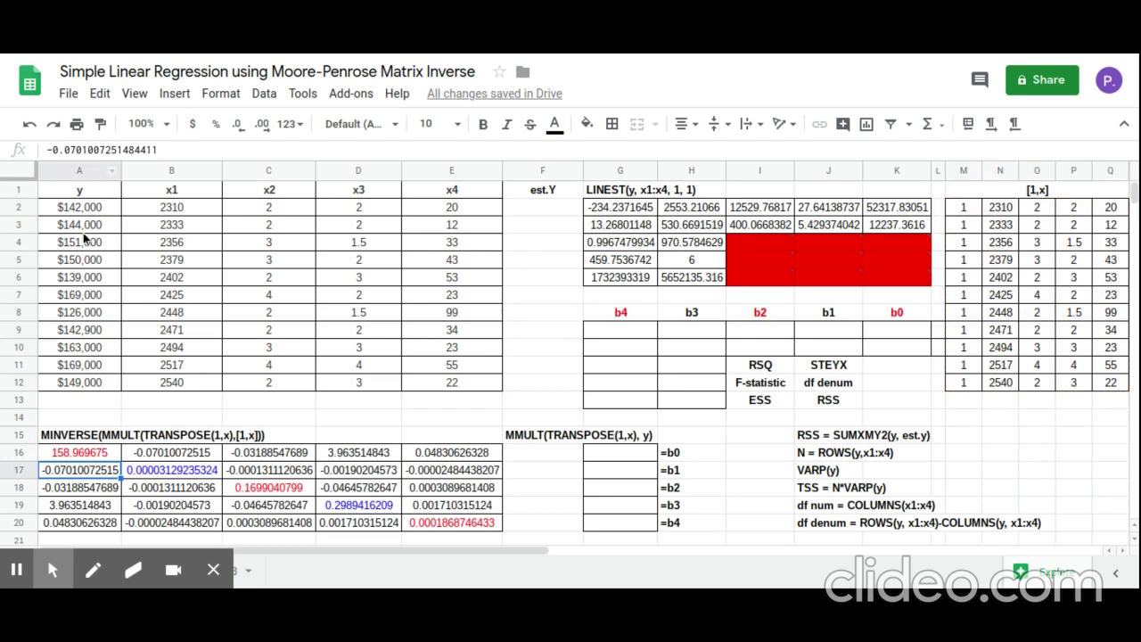
Compute the product of the transposed [1,x] matrix and y in F16 with =MMULT(TRANSPOSE(M2:Q12),A2:A12).
left_click(535, 456)
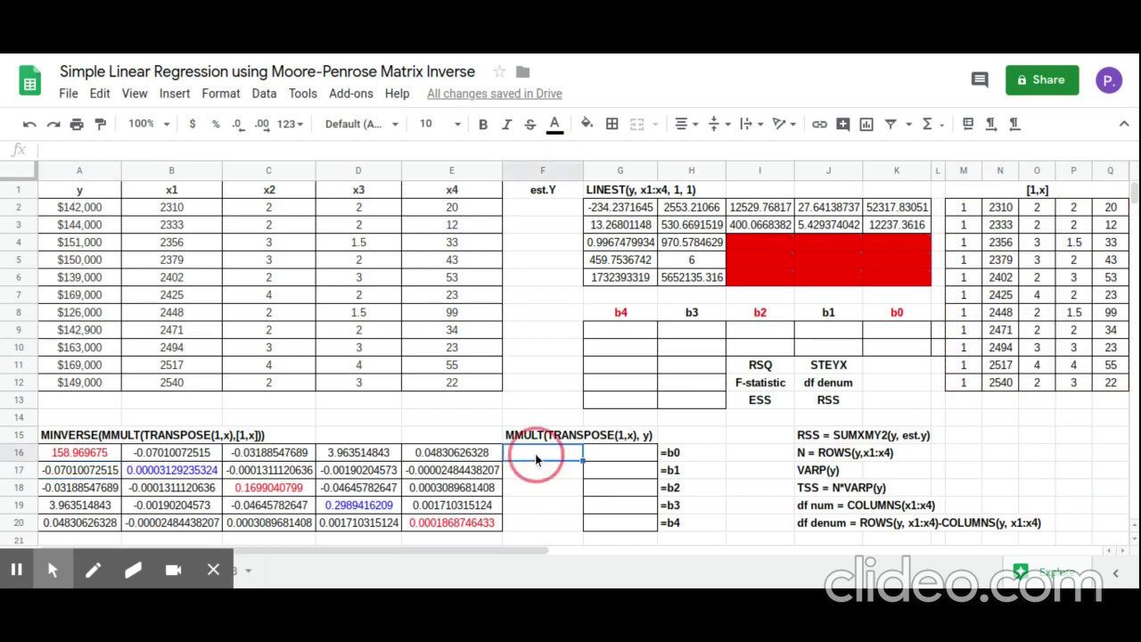
type("=m=m")
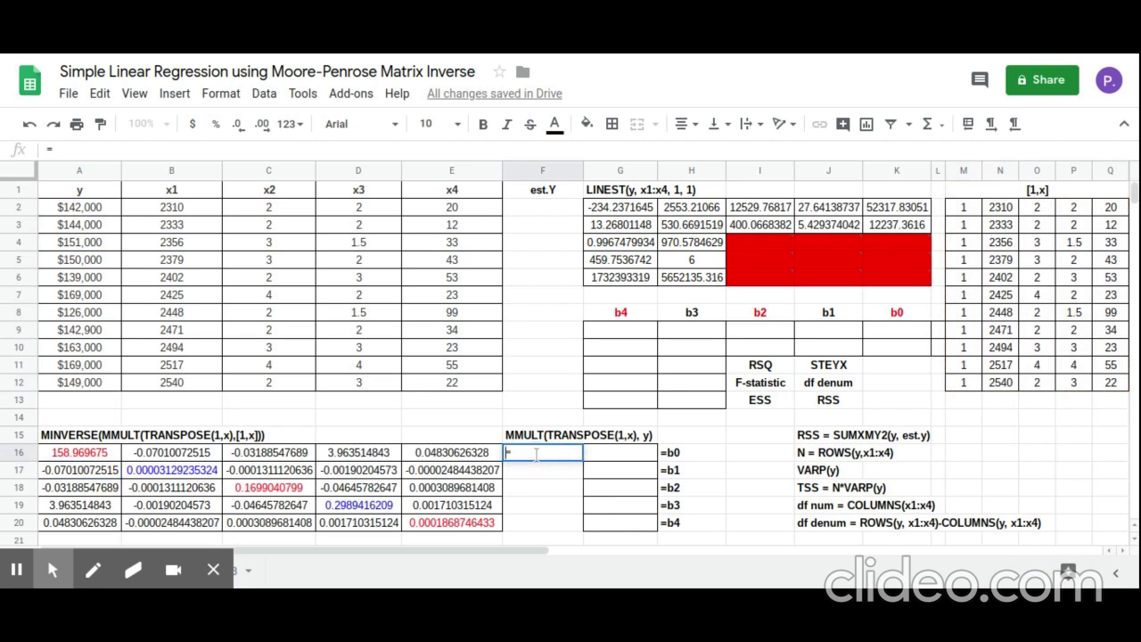
key("BackSpace")
type("=mmult")
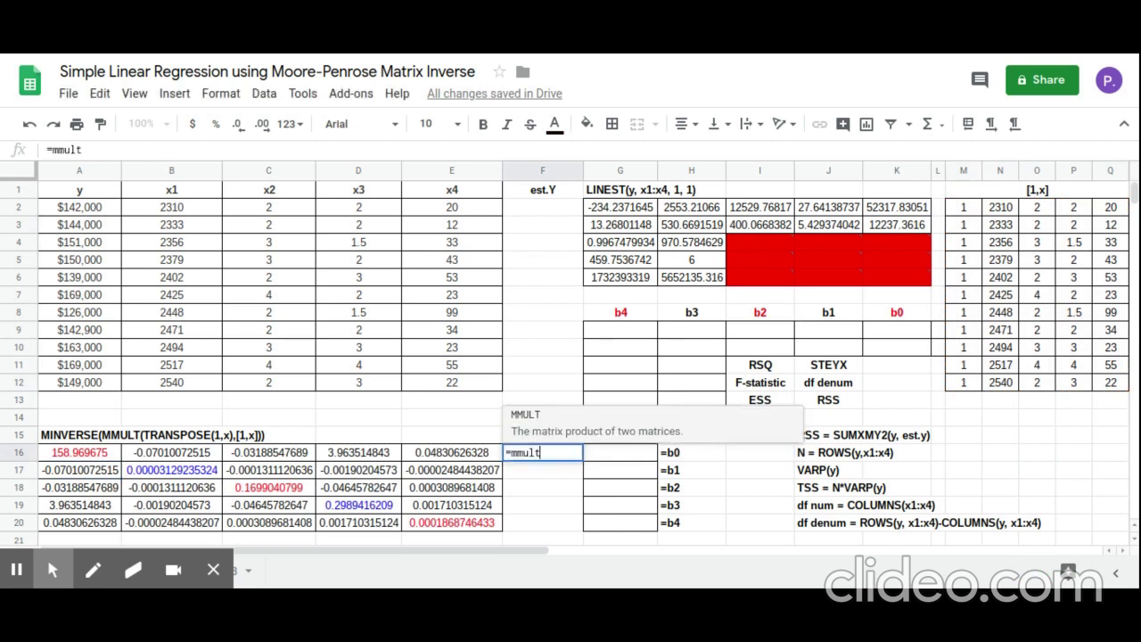
left_click(575, 435)
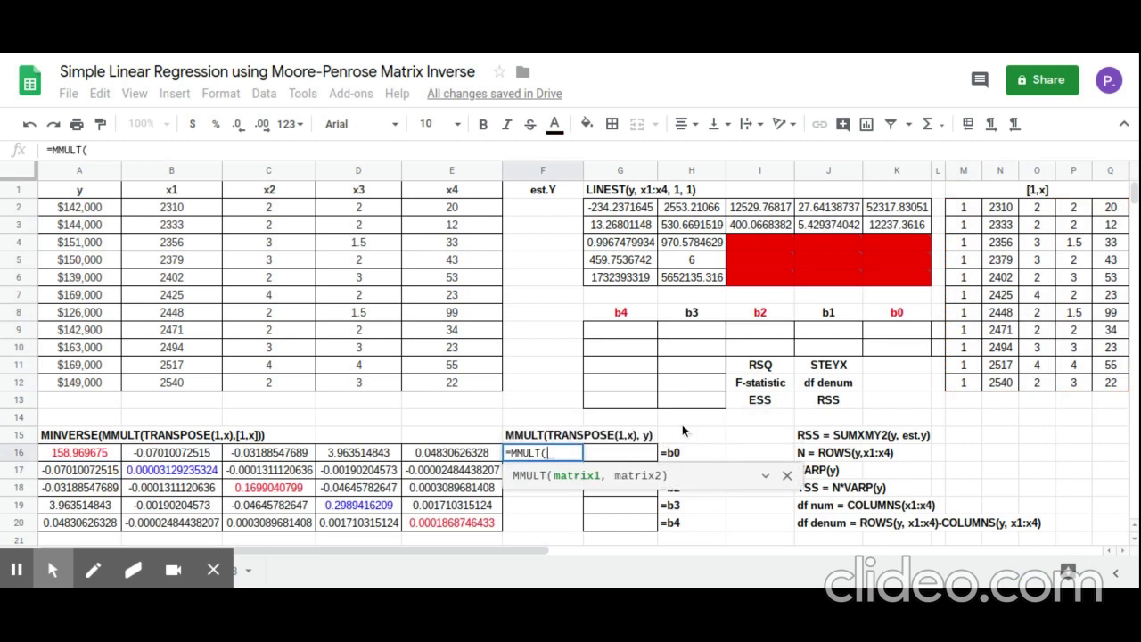
type("tra")
left_click(628, 445)
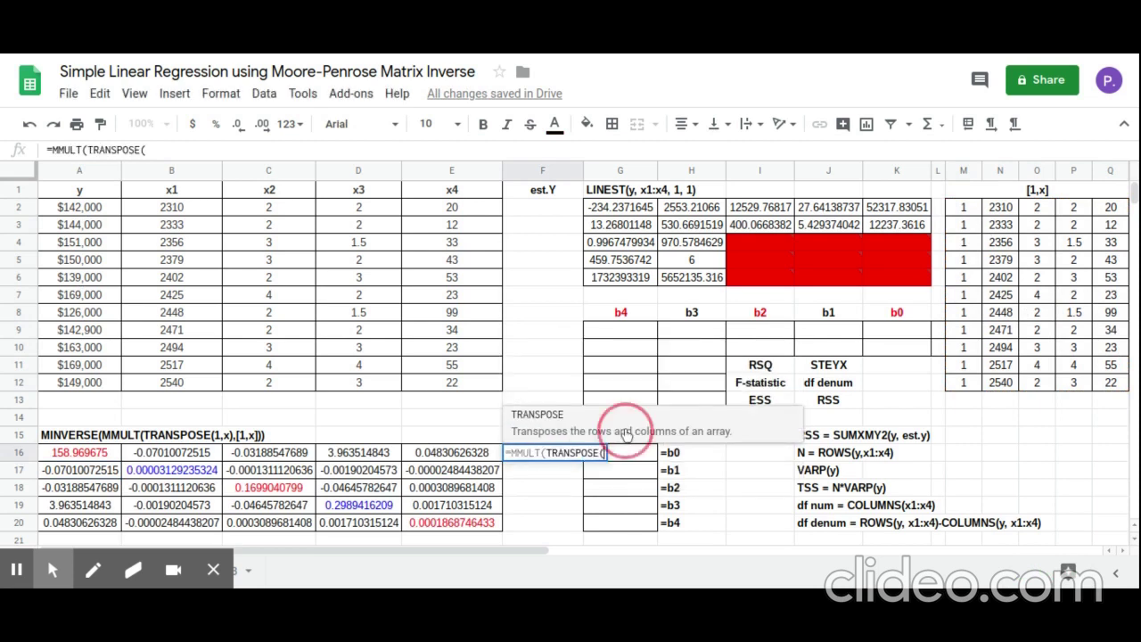
left_click_drag(974, 209, 1108, 390)
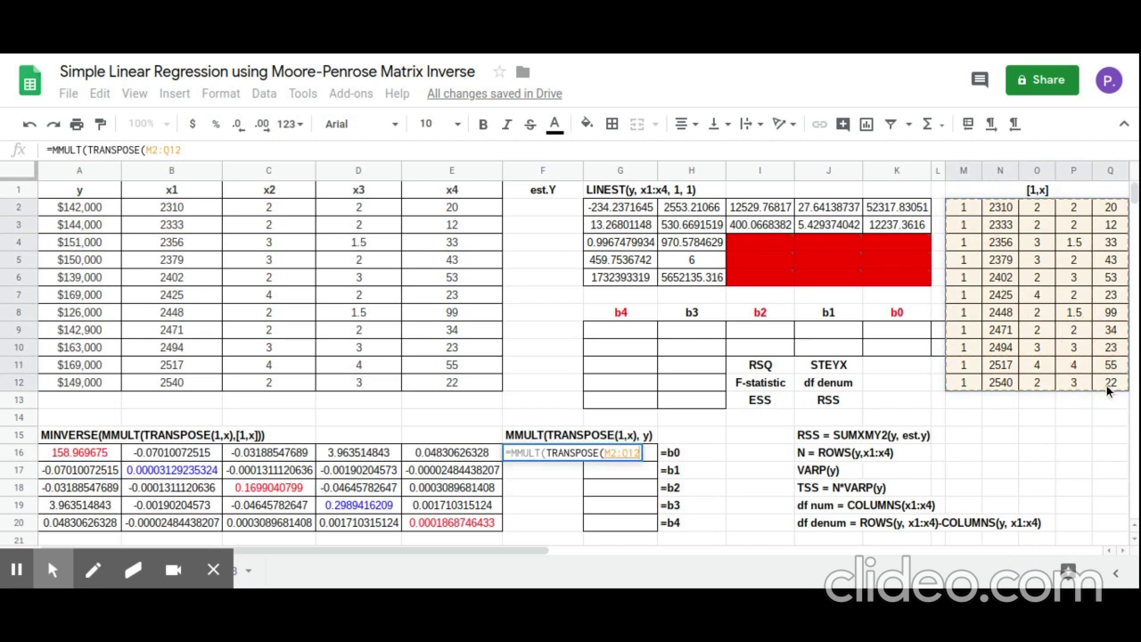
type("),")
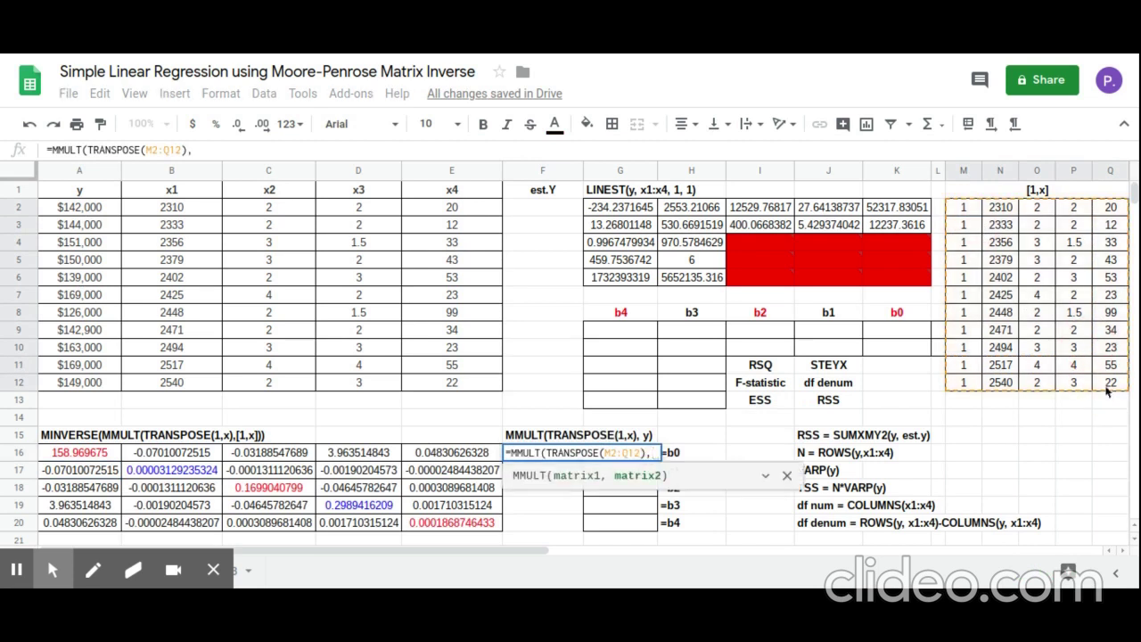
left_click_drag(105, 207, 107, 381)
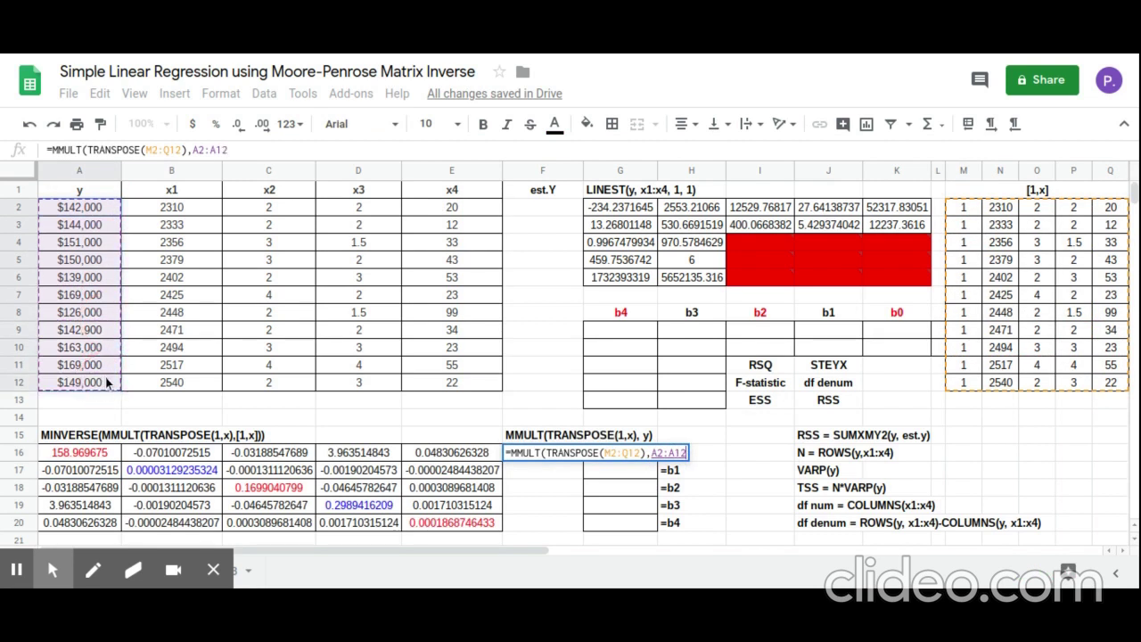
key("Return")
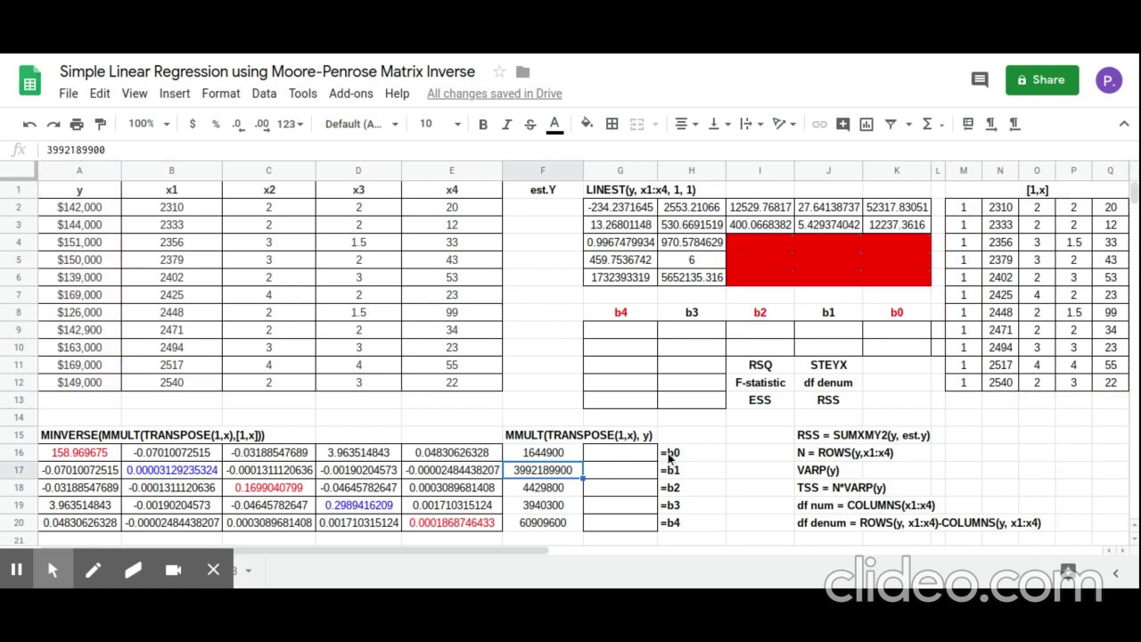
Compute the coefficients b0 to b4 in G16 with =MMULT(A16:E20,F16:F20).
left_click(624, 453)
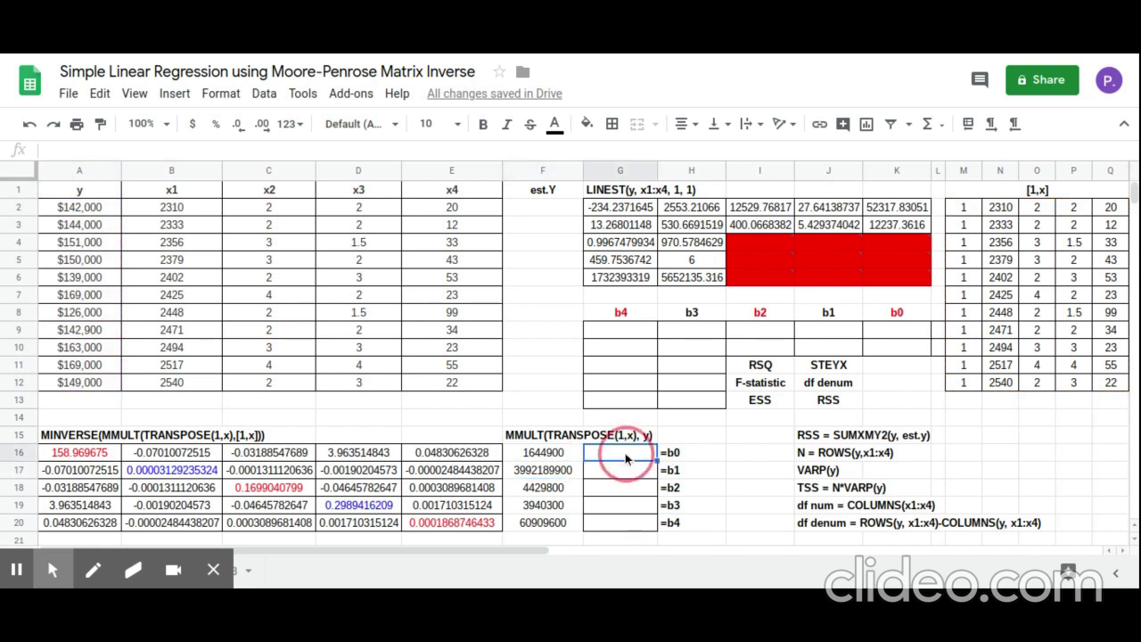
type("=mmu")
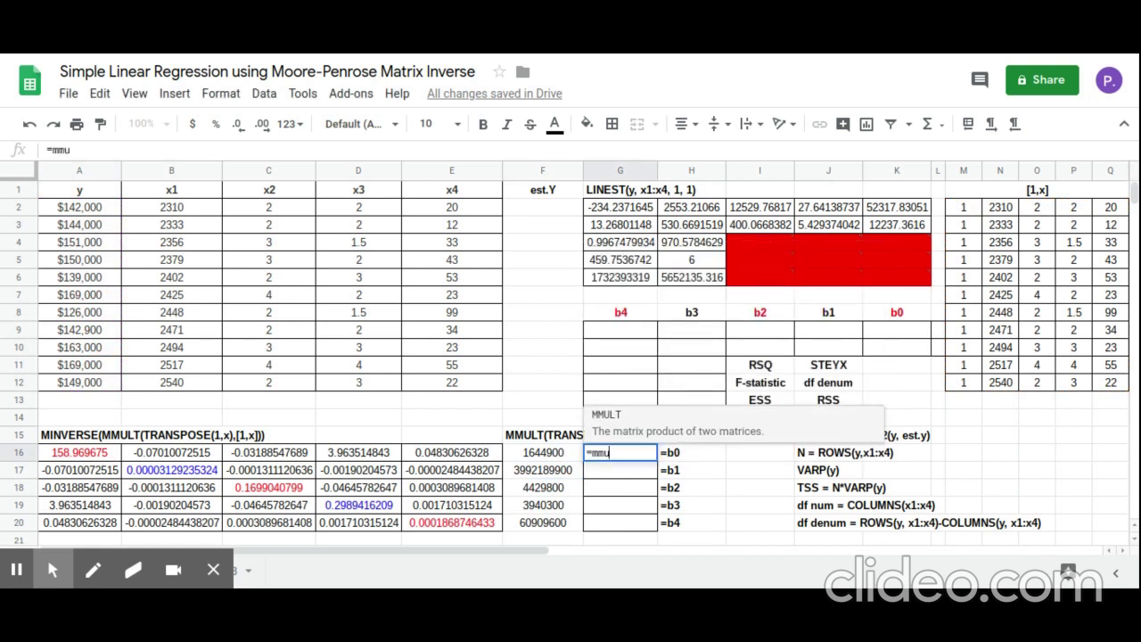
left_click(688, 420)
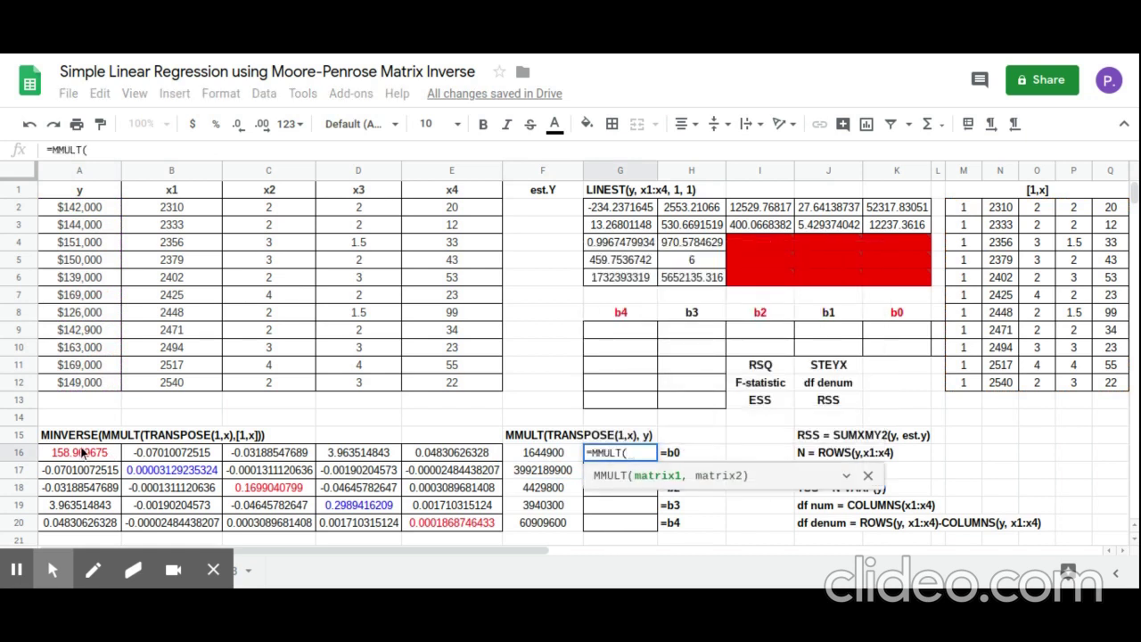
left_click_drag(80, 454, 441, 526)
type(",")
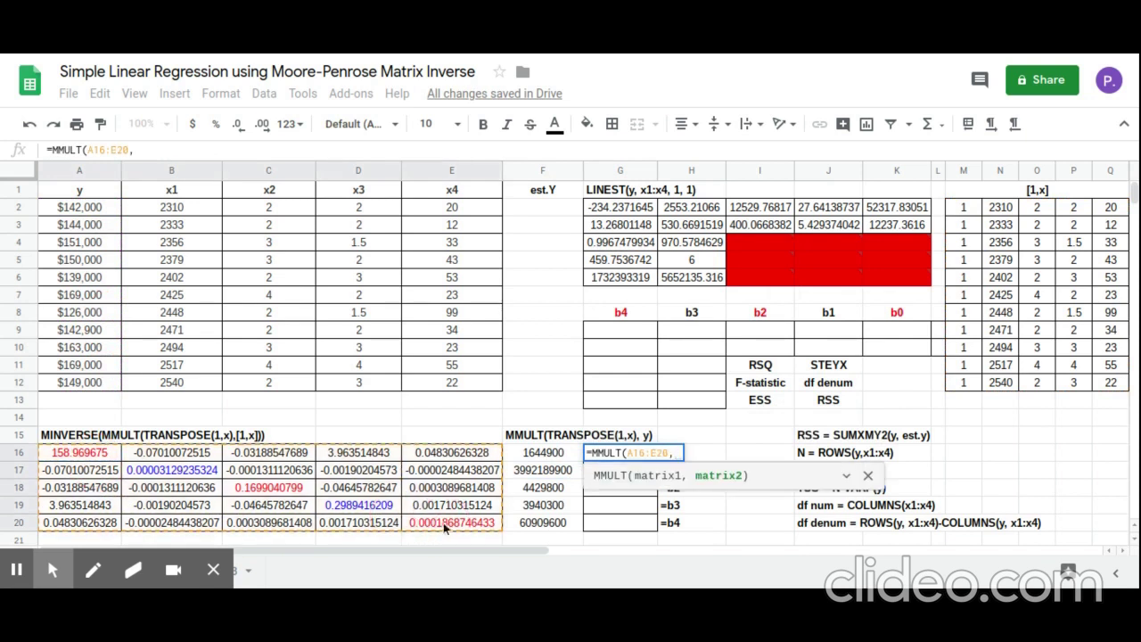
left_click_drag(552, 456, 550, 529)
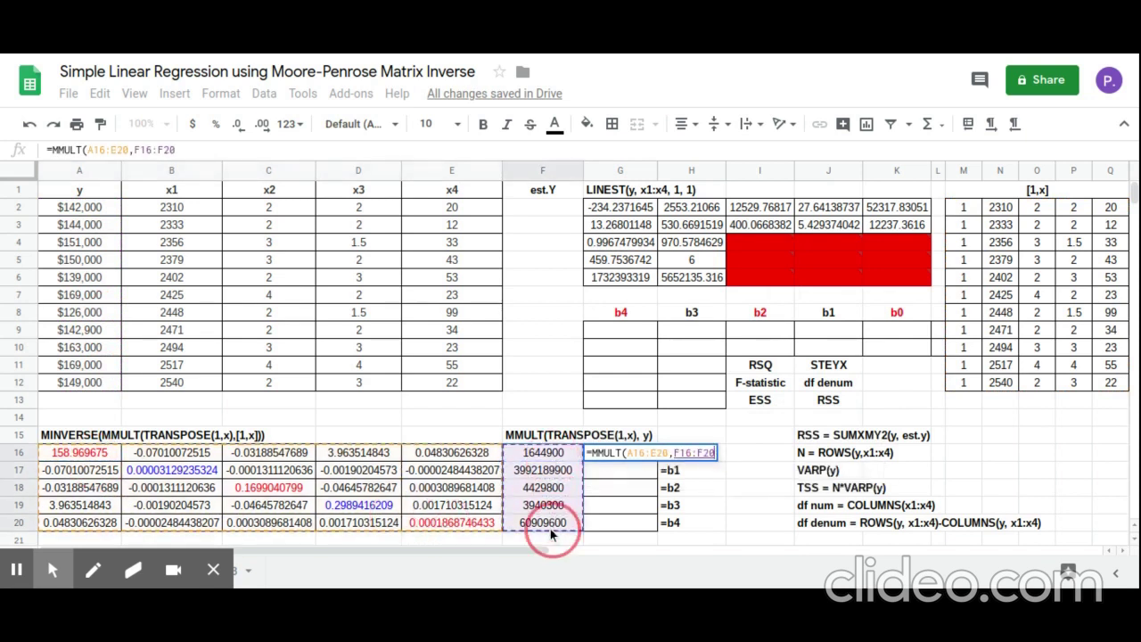
key("Return")
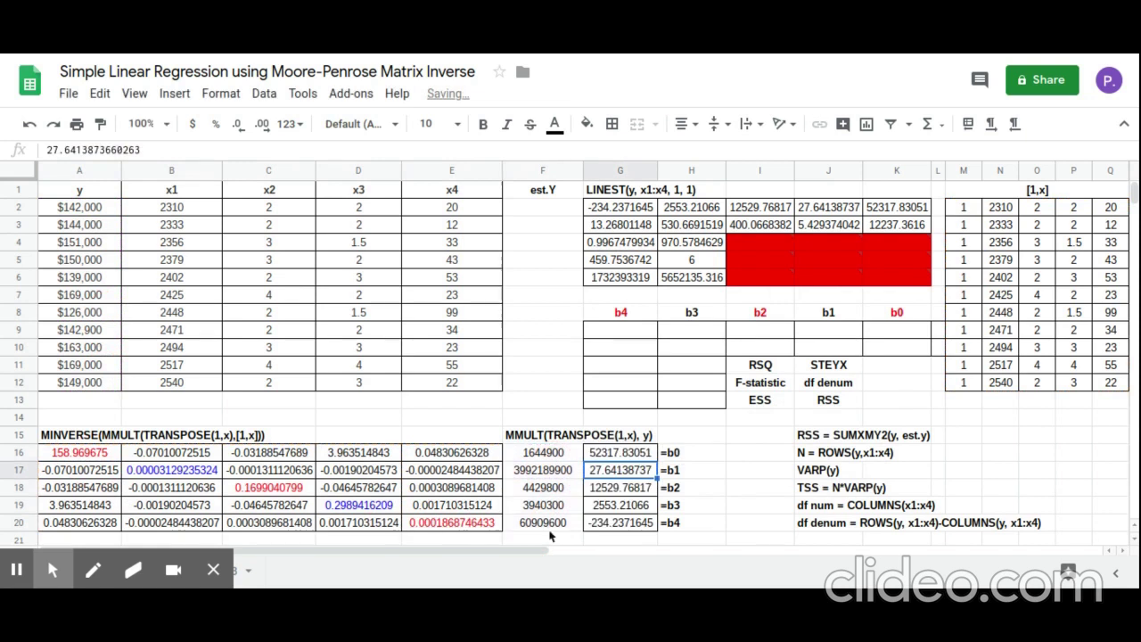
Link the b0 cell K9 to G16 and the b1 cell J9 to G17.
left_click(627, 456)
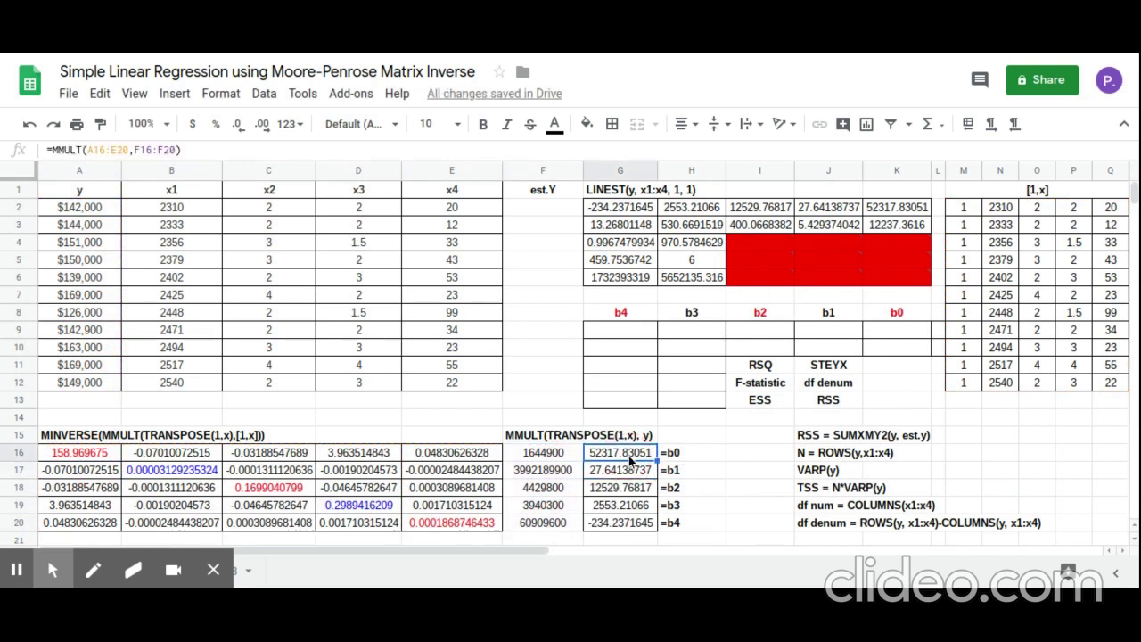
left_click(888, 337)
type("=")
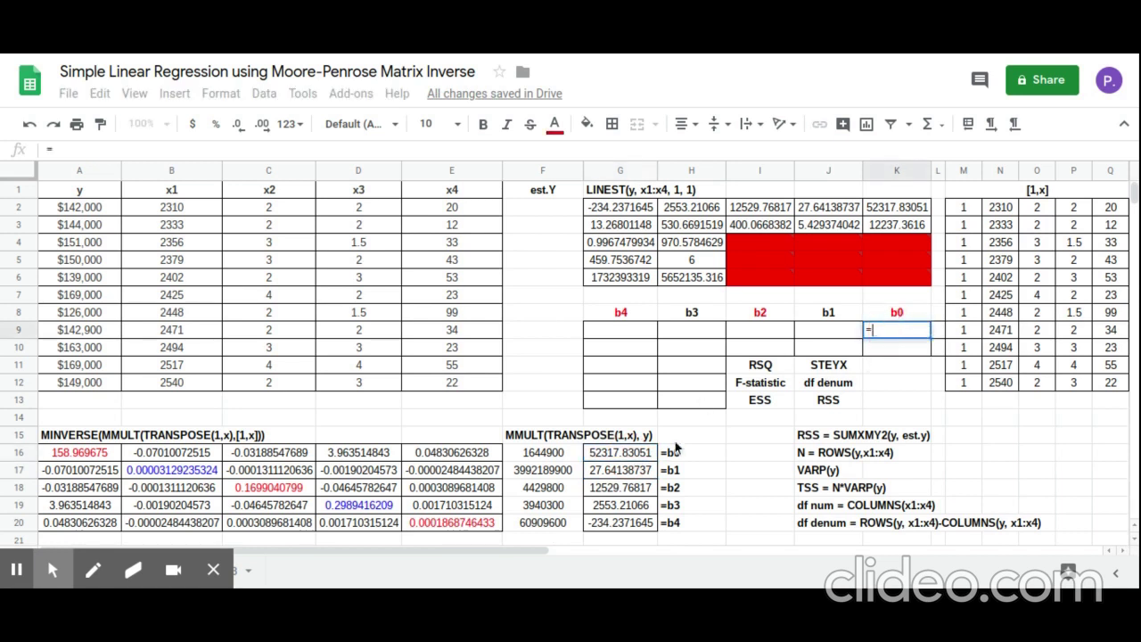
left_click(656, 452)
key("Return")
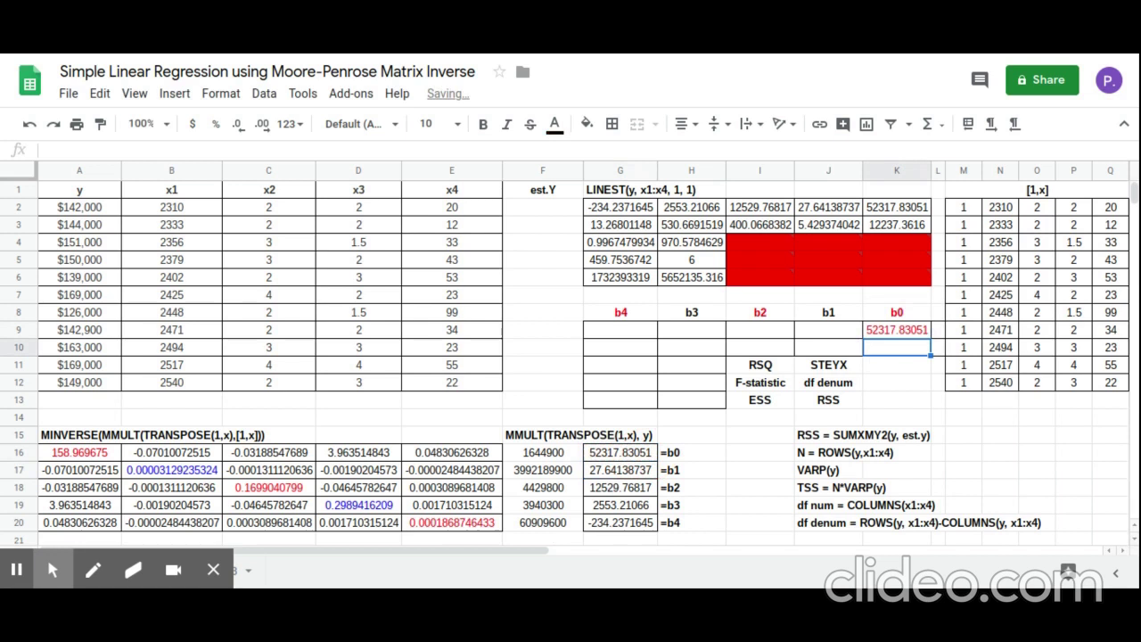
left_click(632, 471)
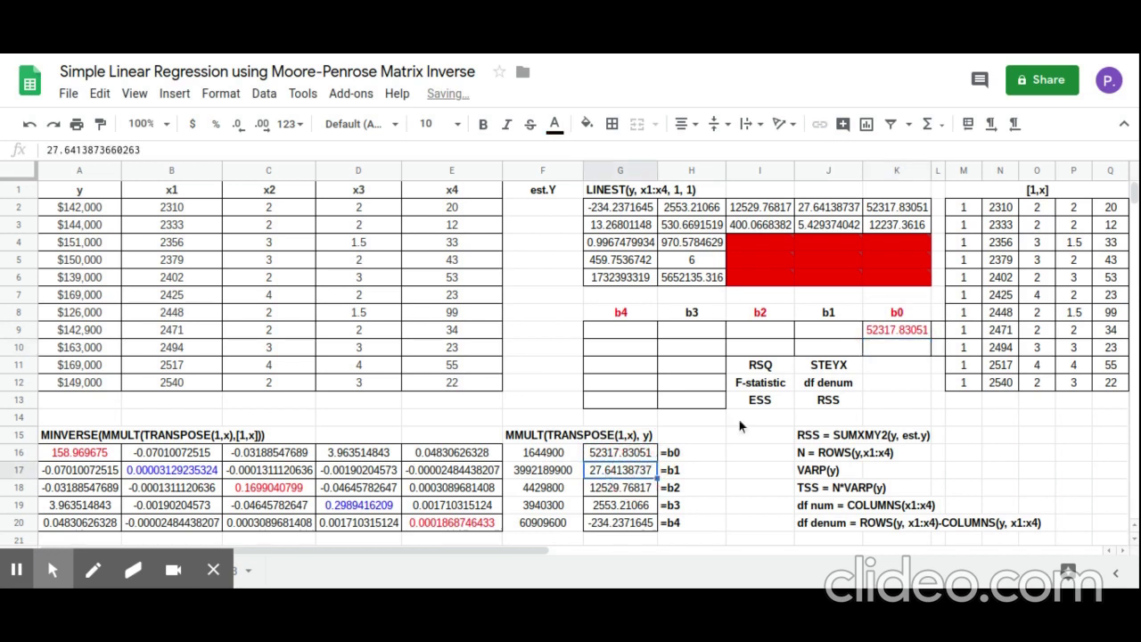
left_click(828, 332)
type("=")
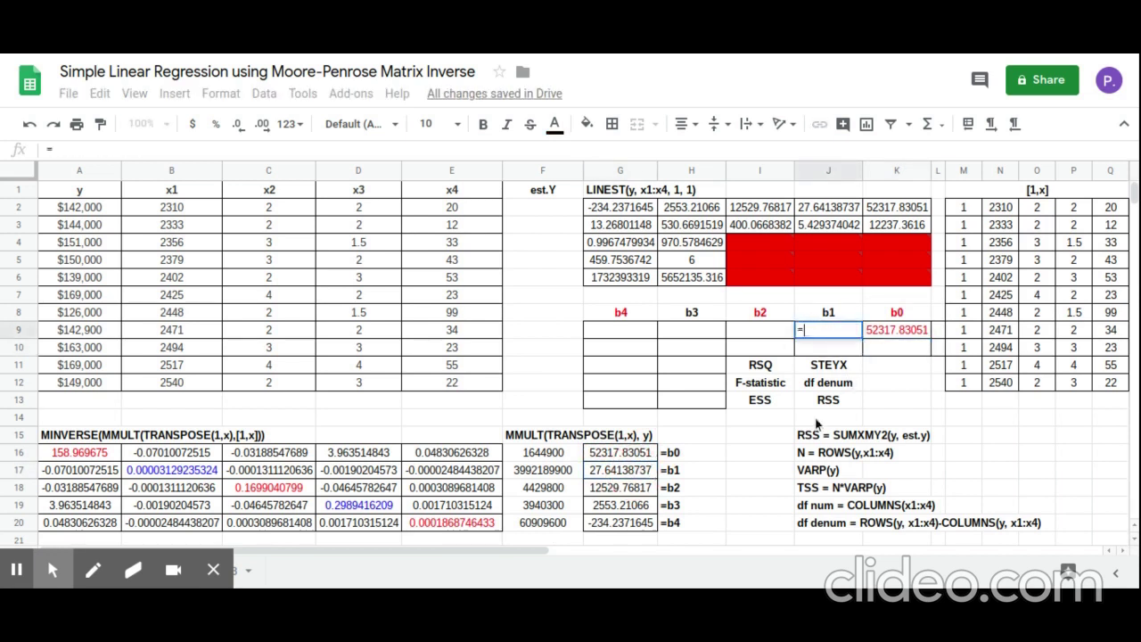
left_click(654, 475)
key("Return")
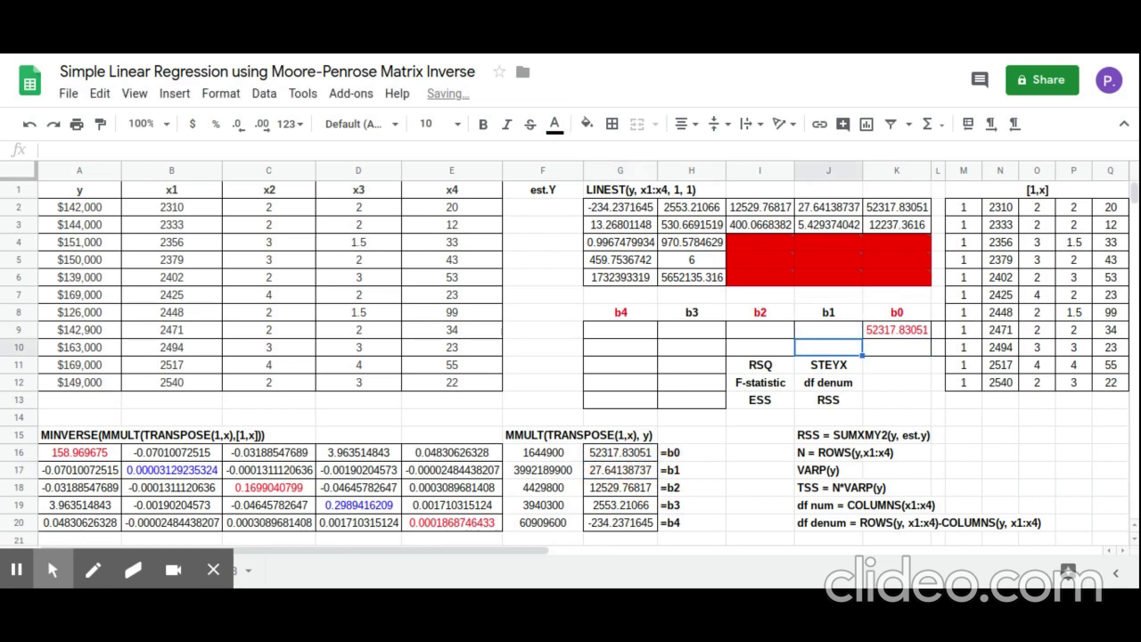
Link the b2, b3 and b4 cells I9, H9 and G9 to G18, G19 and G20 respectively.
left_click(755, 333)
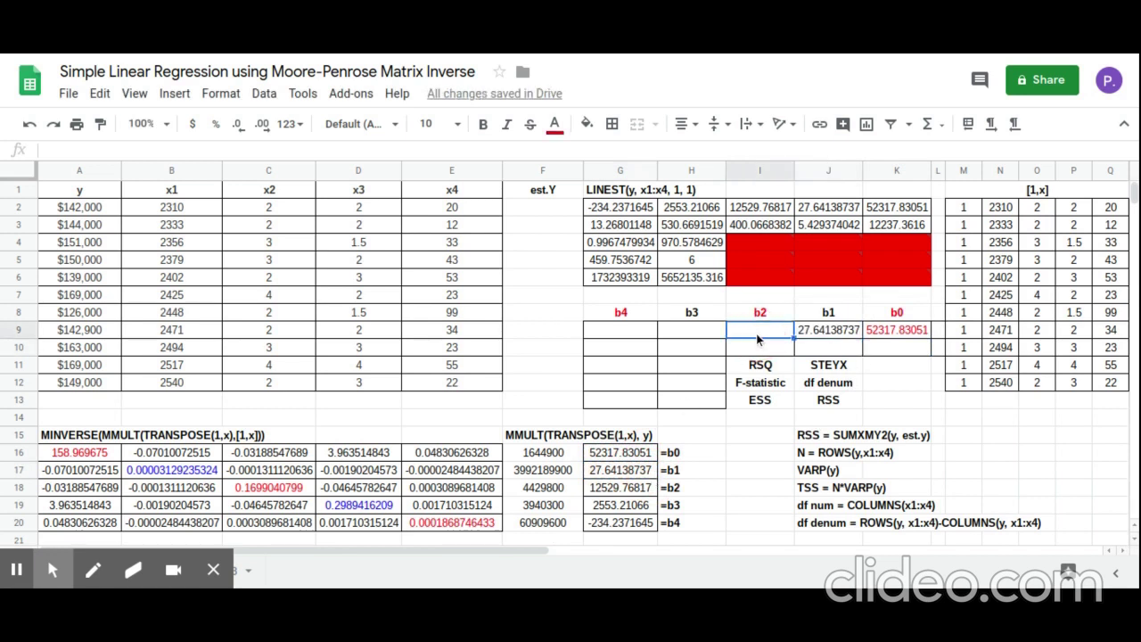
type("=")
left_click(638, 486)
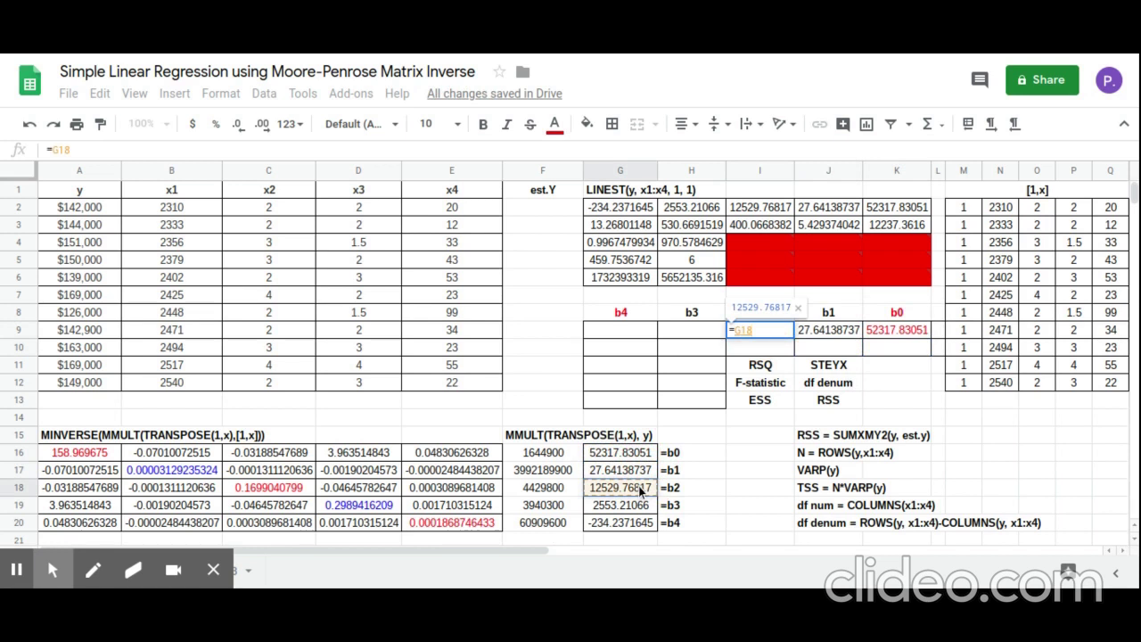
key("Return")
left_click(701, 330)
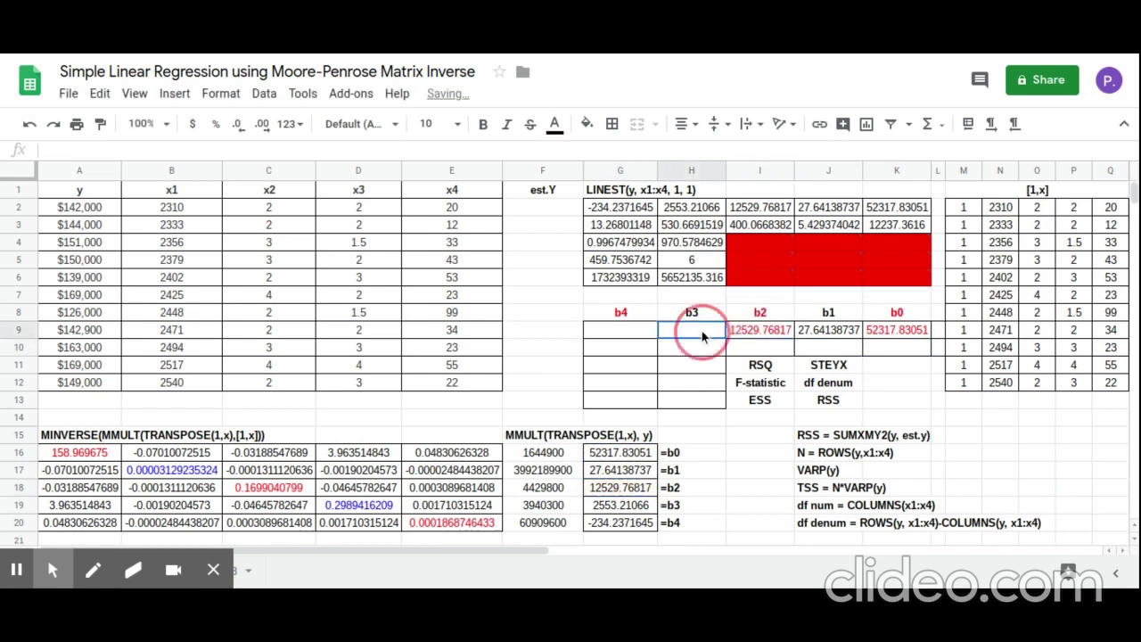
type("=")
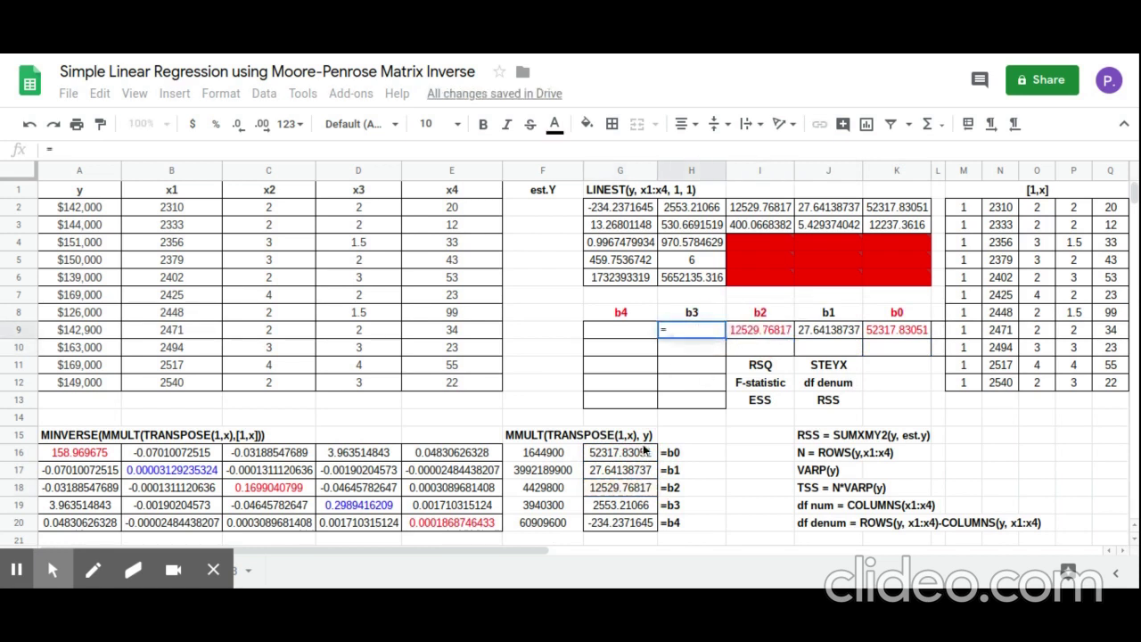
left_click(645, 505)
key("Return")
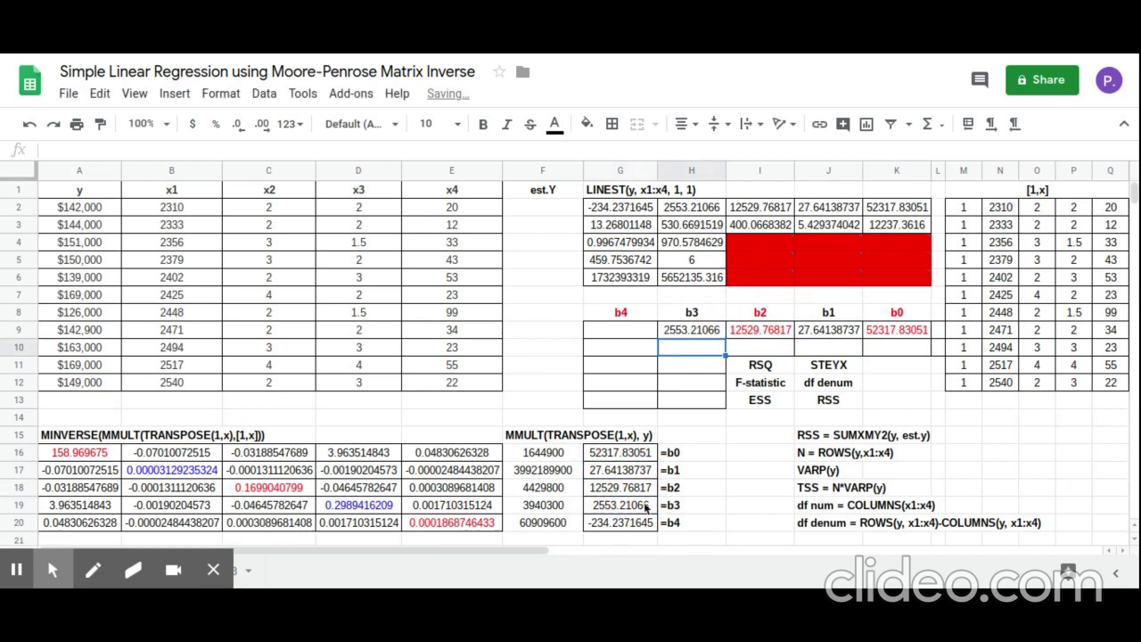
left_click(609, 333)
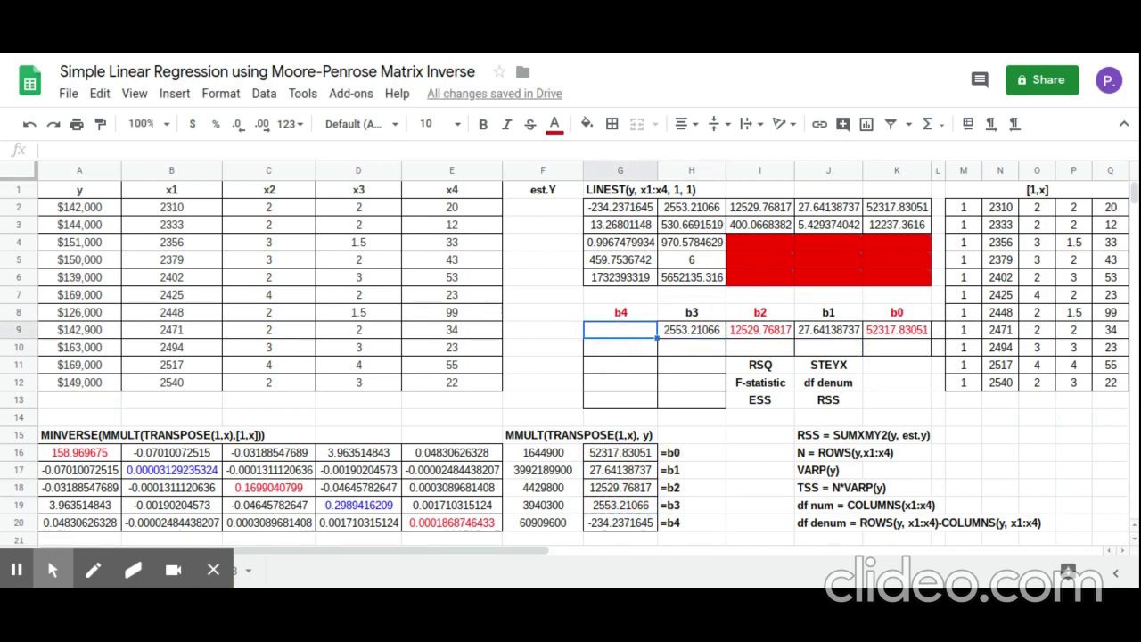
type("=")
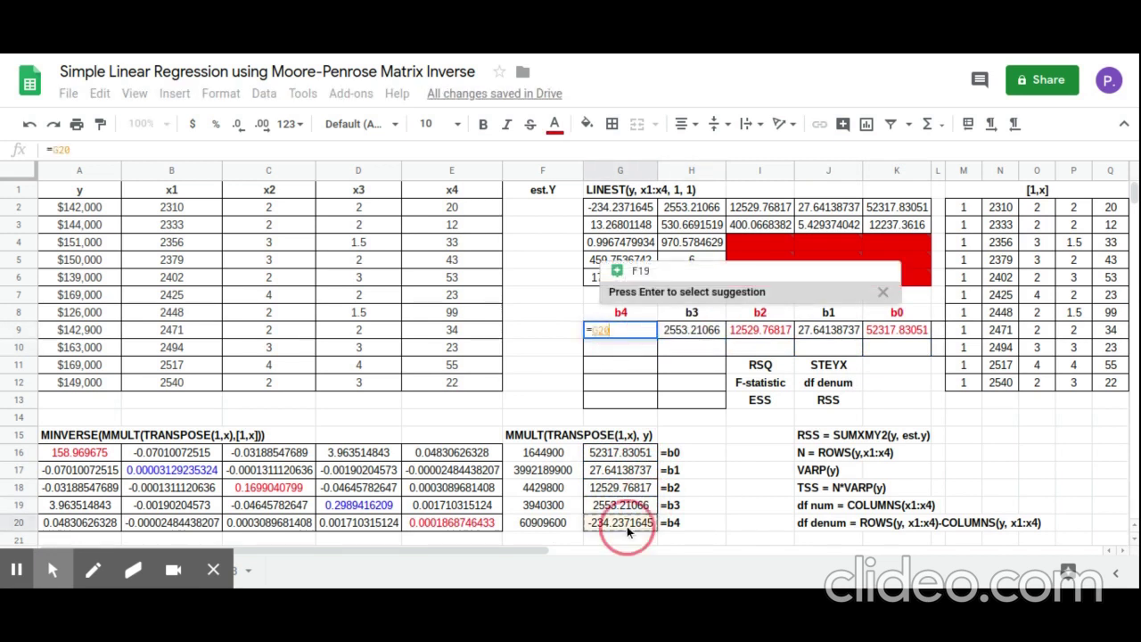
left_click(627, 526)
key("Return")
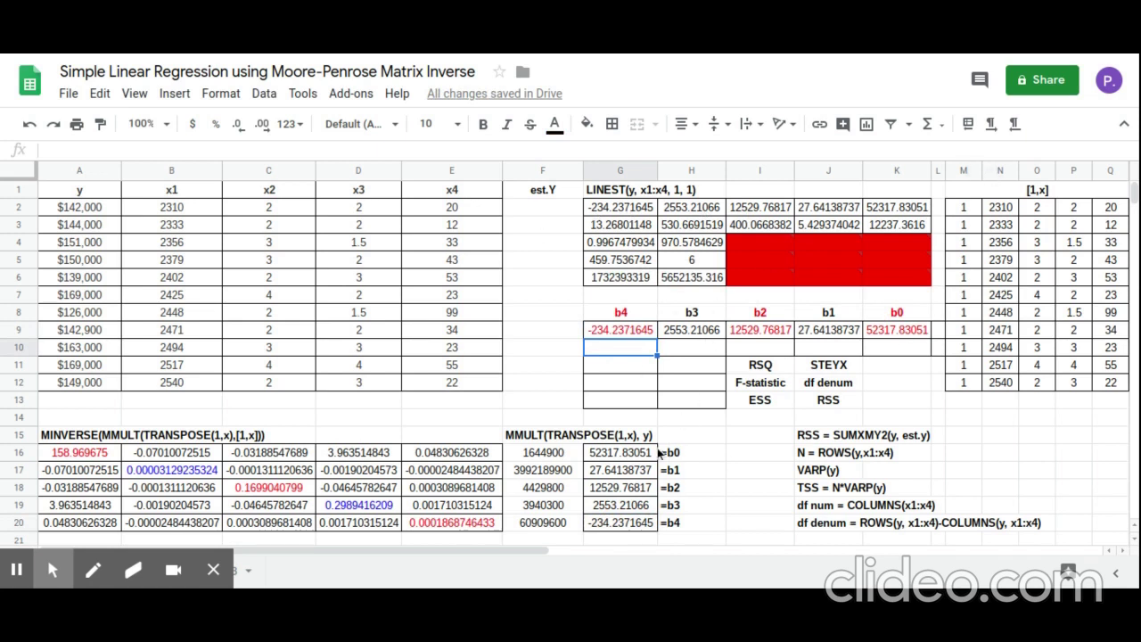
Compute the estimated y values in F2 with =MMULT(M2:Q12,G16:G20) and select the resulting range F2:F12.
left_click(549, 206)
type("=mmu")
left_click(603, 234)
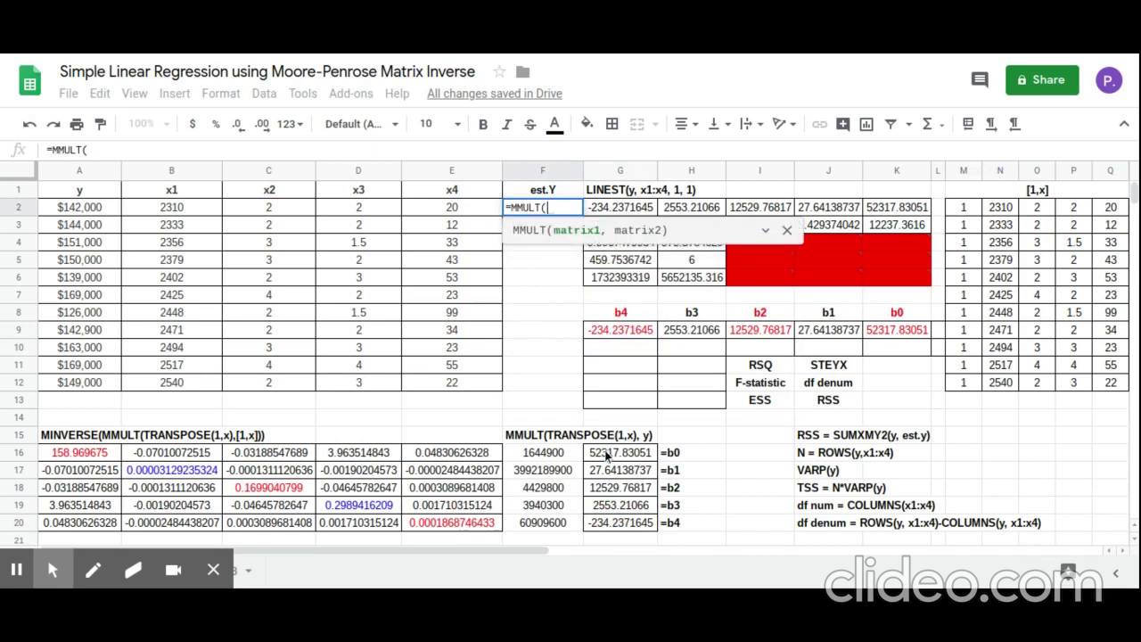
mouse_move(966, 207)
left_mouse_down()
mouse_move(1040, 262)
mouse_move(1082, 387)
mouse_move(1102, 385)
left_mouse_up()
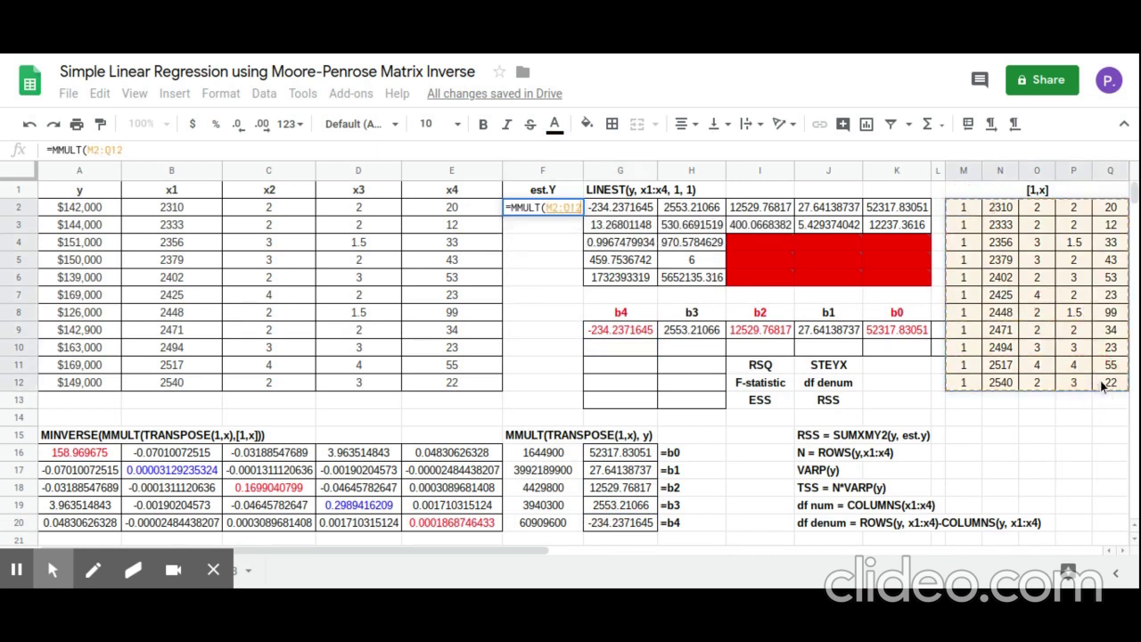
type(",")
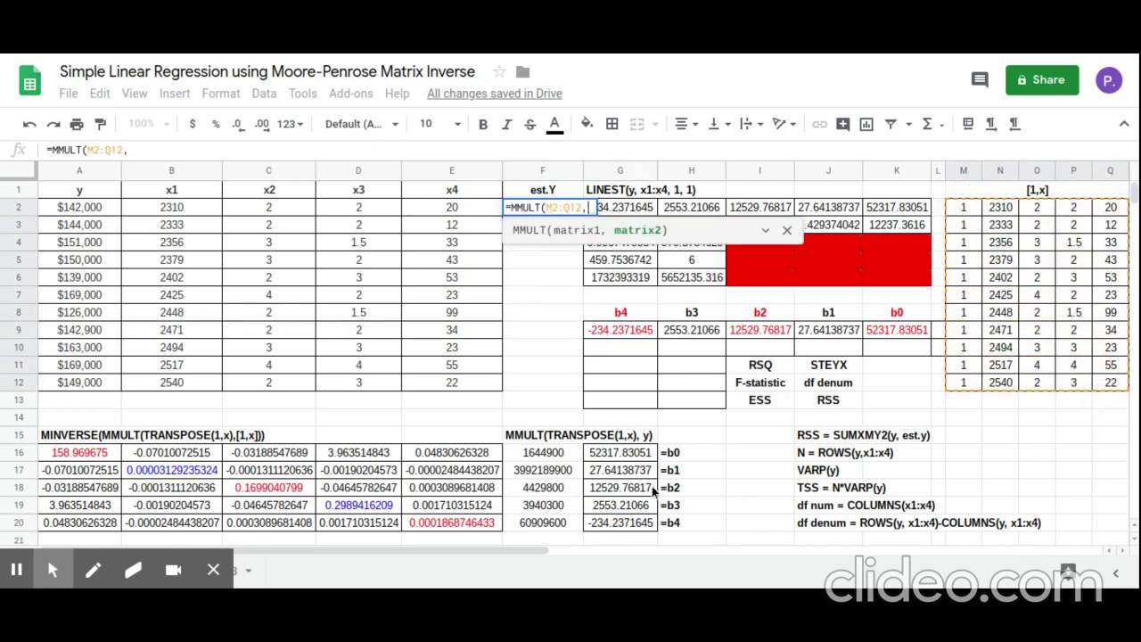
left_click_drag(649, 458, 643, 528)
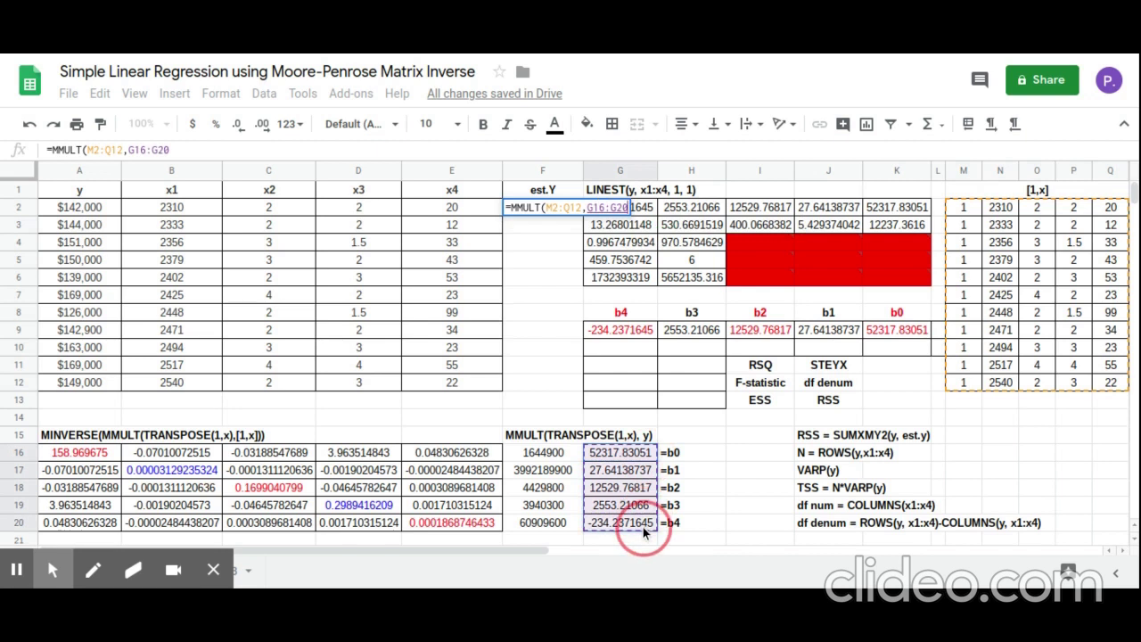
key("Return")
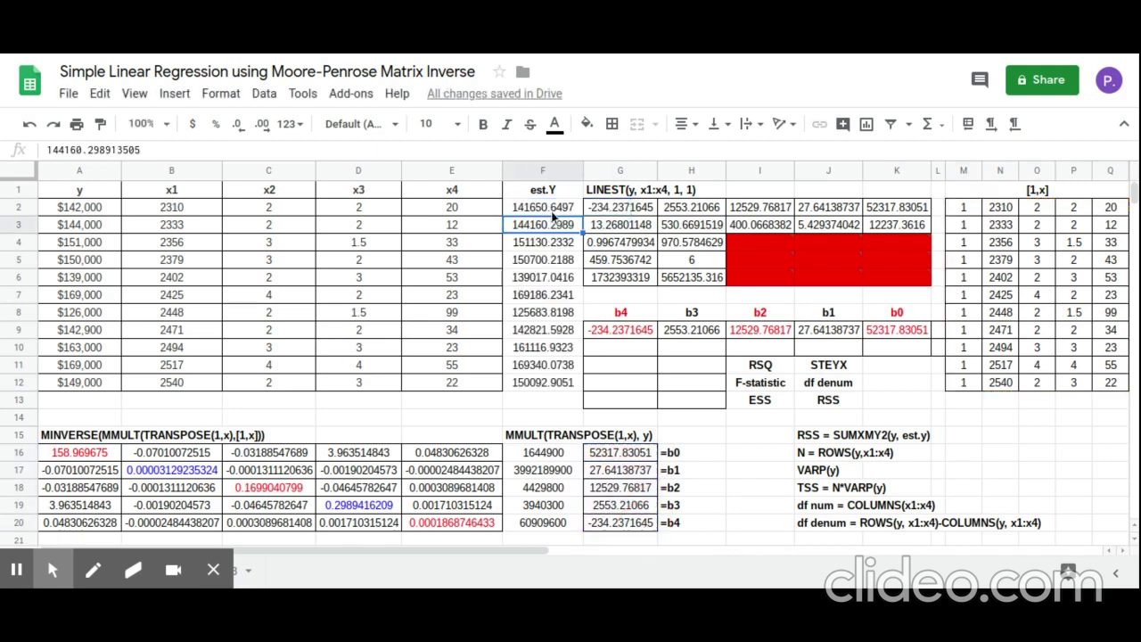
left_click_drag(550, 208, 550, 382)
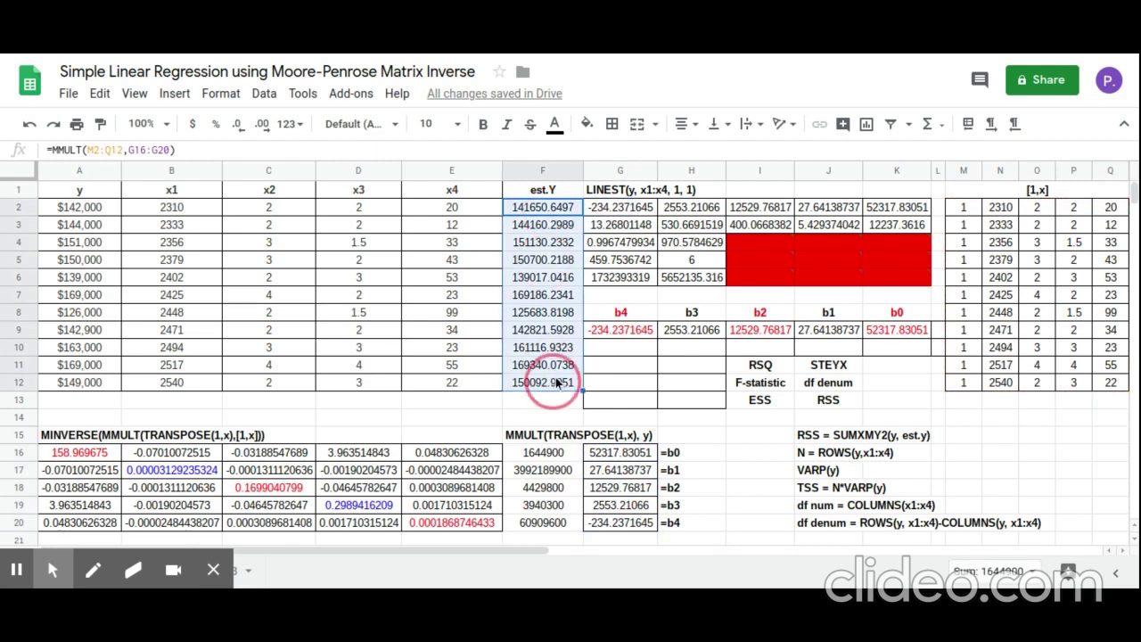
Format the estimated y values in F2:F12 as currency.
left_click(192, 124)
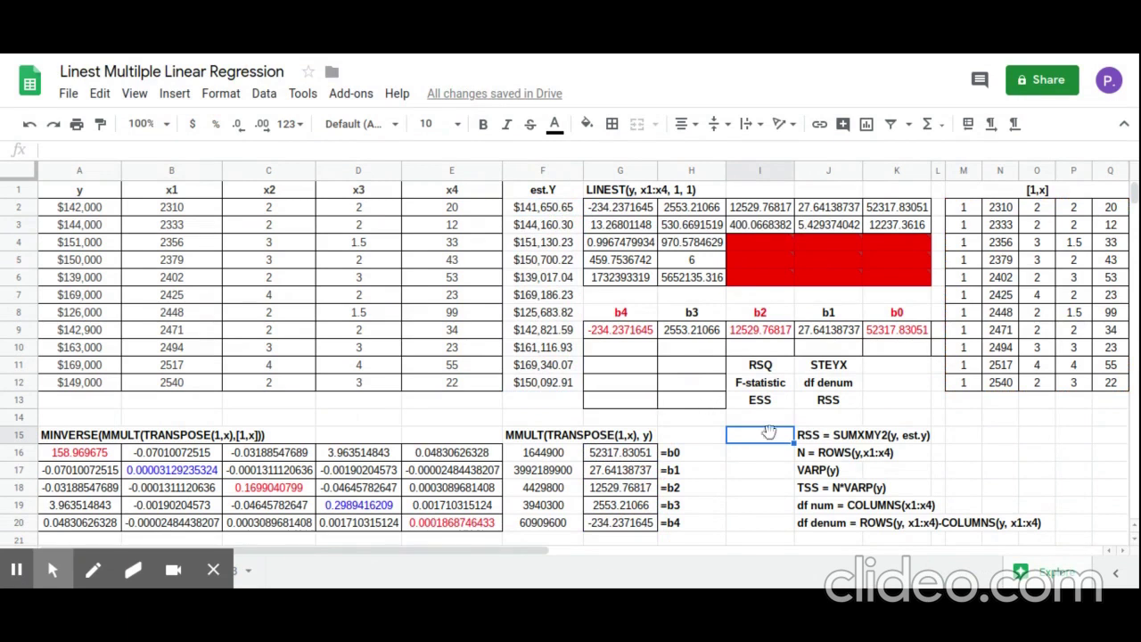
Enter the RSS formula =SUMXMY2(A2:A12,F12) in I15.
type("=sumx")
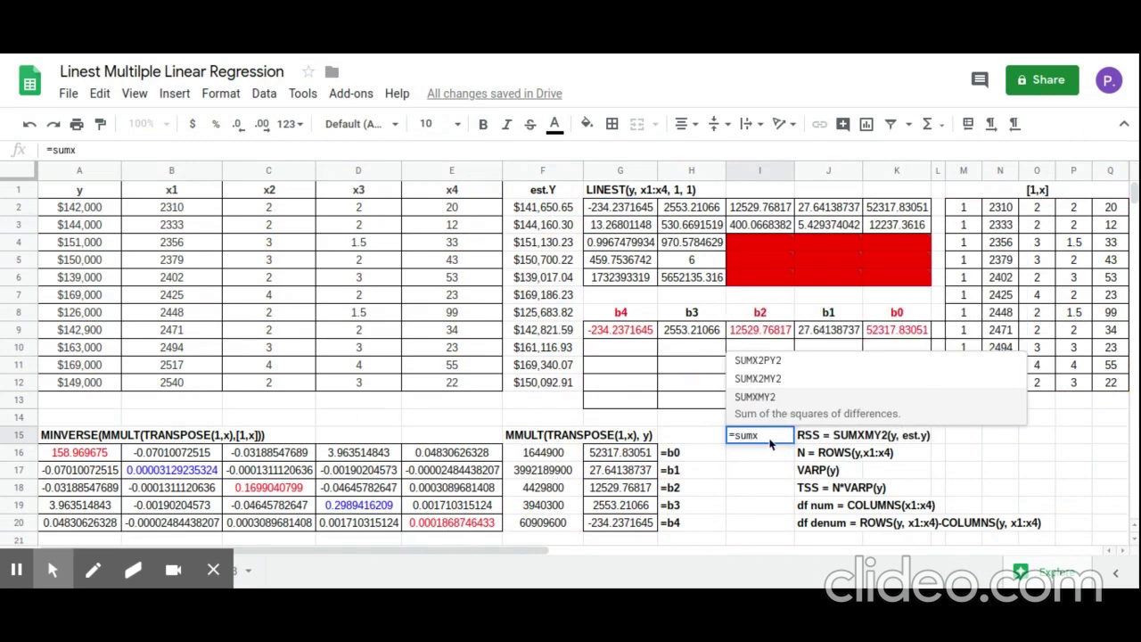
left_click(768, 398)
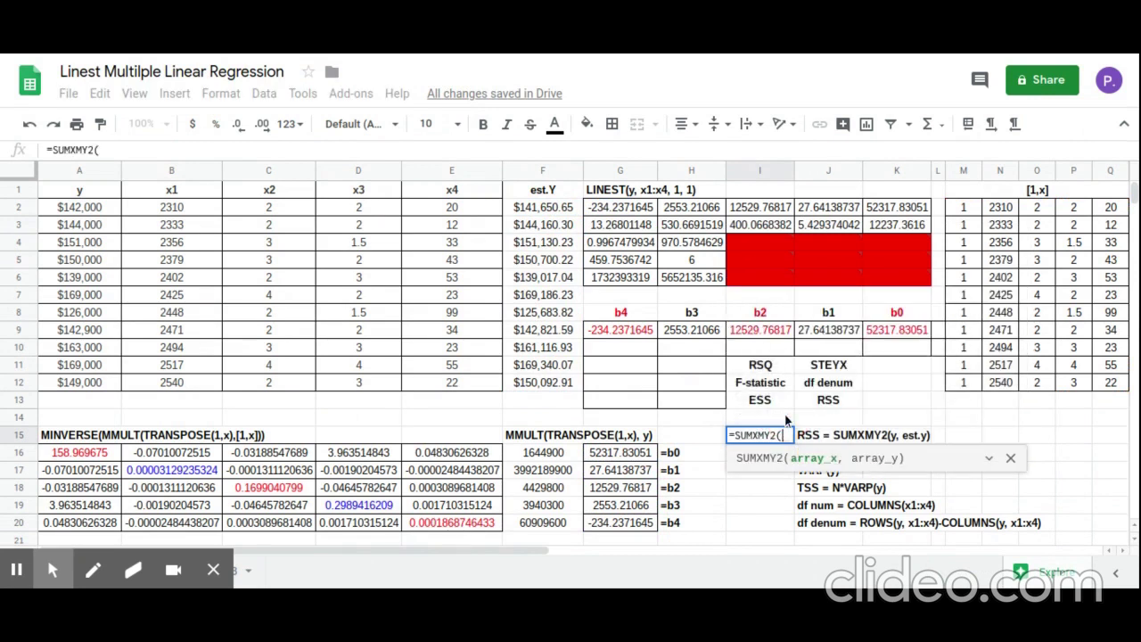
left_click_drag(94, 207, 101, 380)
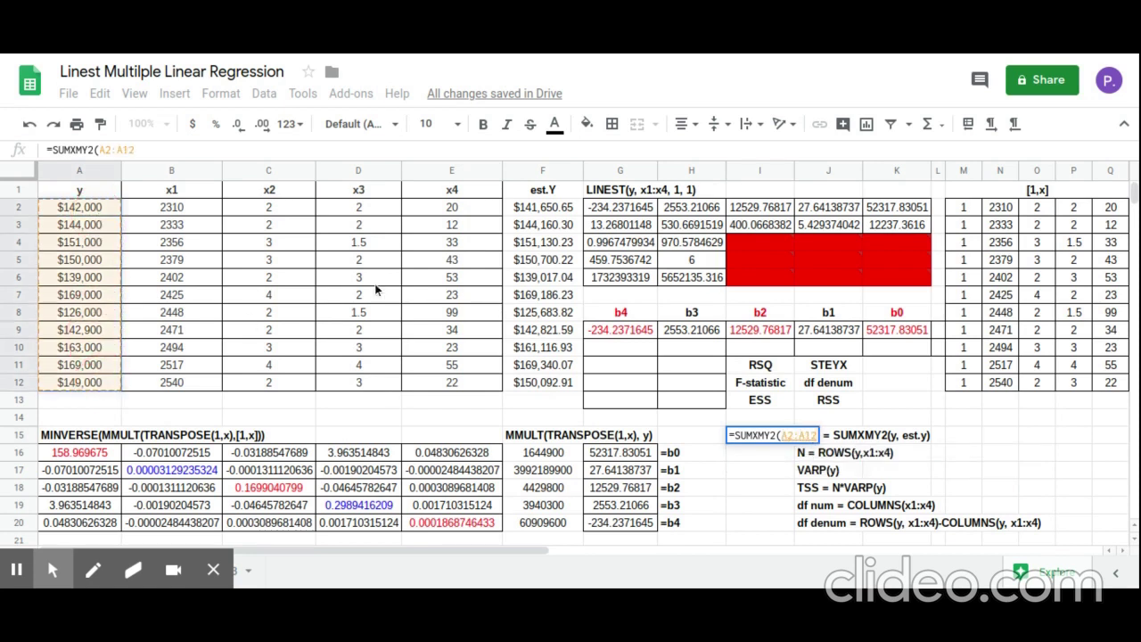
type(",")
left_click(555, 215)
left_click_drag(556, 221, 552, 387)
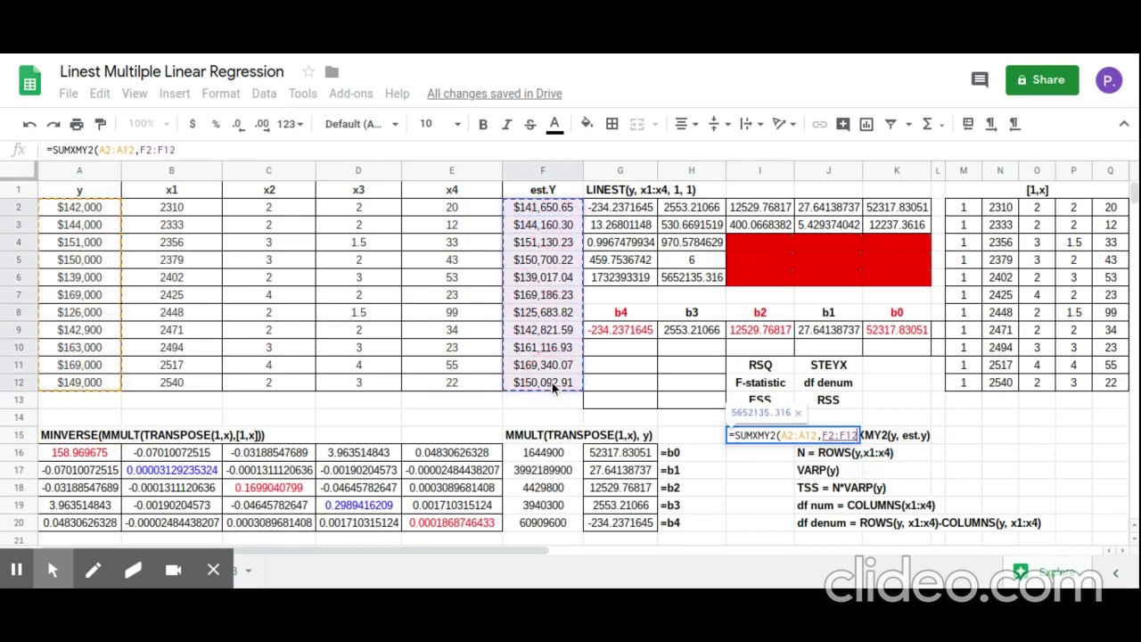
left_click(551, 382)
type(")")
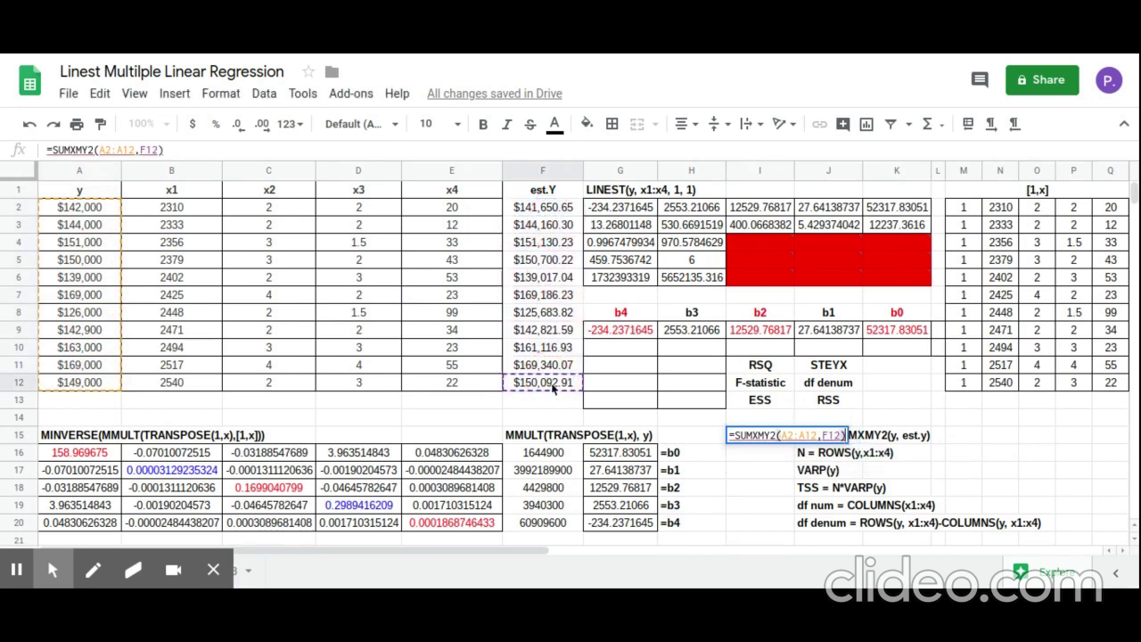
key("Return")
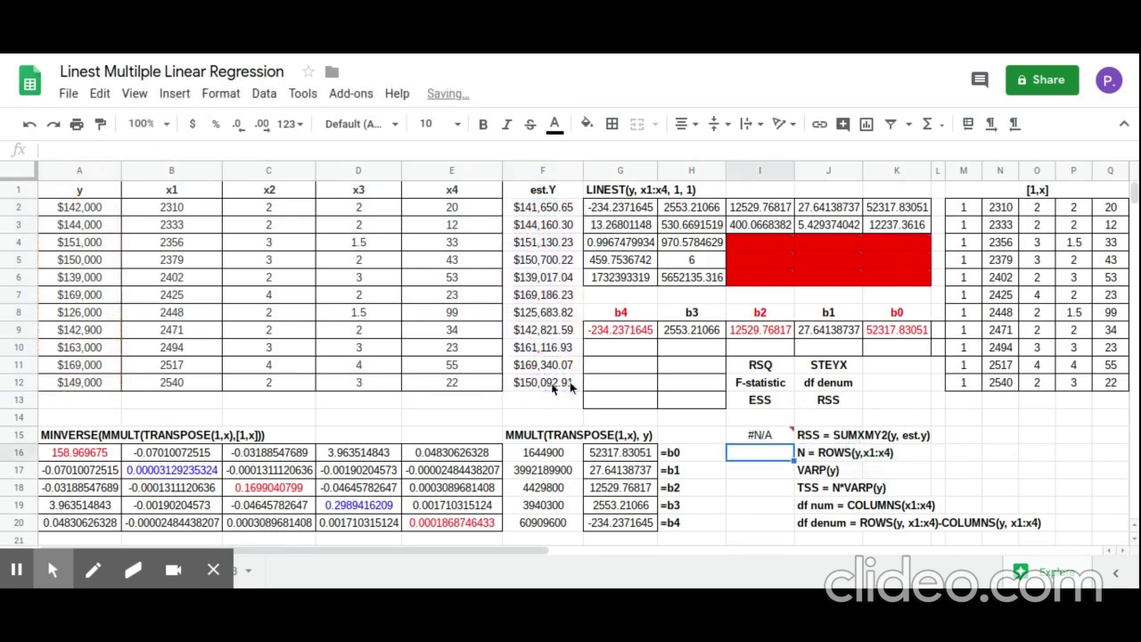
Correct the second argument of the RSS formula in I15 so it reads =SUMXMY2(A2:A12,F2:F12).
left_click(745, 437)
left_click(151, 150)
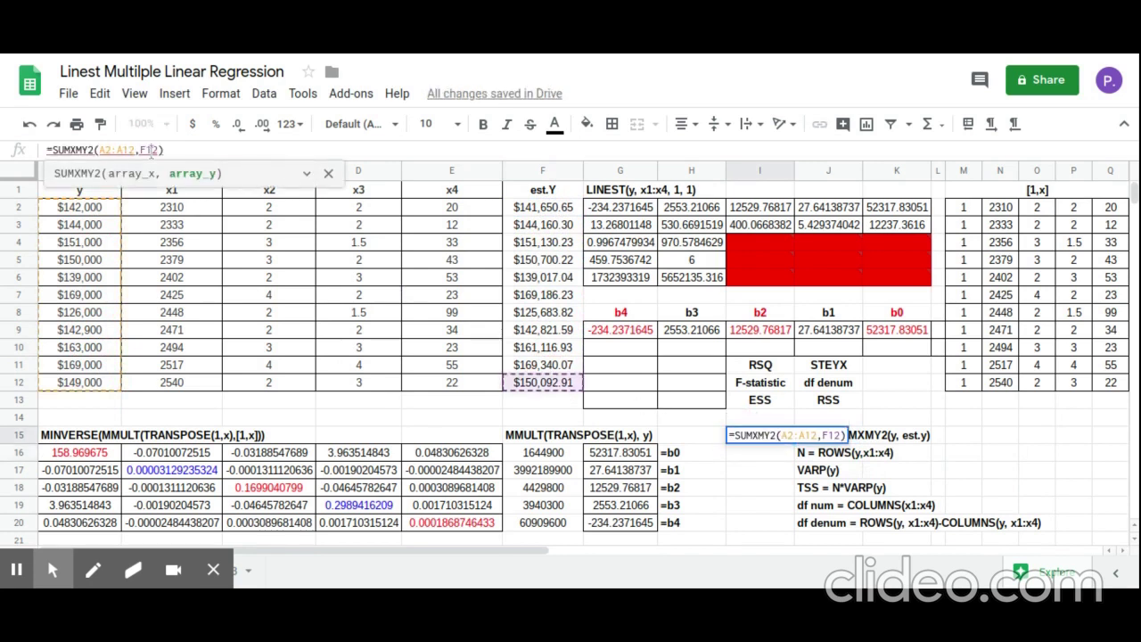
left_click(152, 150)
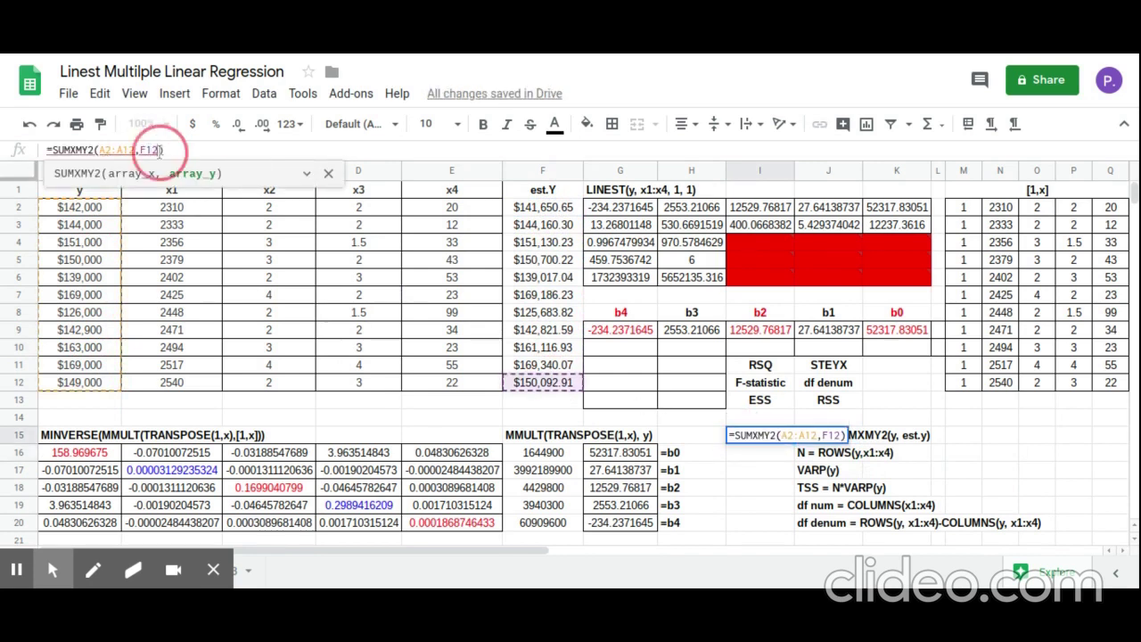
key("BackSpace")
key("BackSpace")
key("BackSpace")
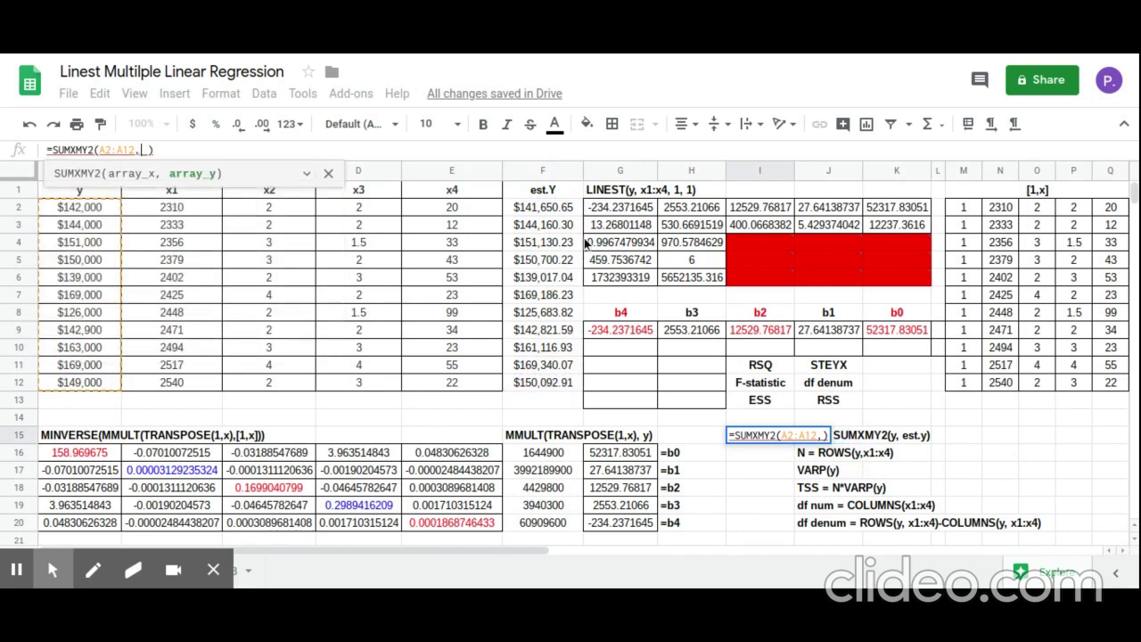
left_click_drag(551, 208, 551, 384)
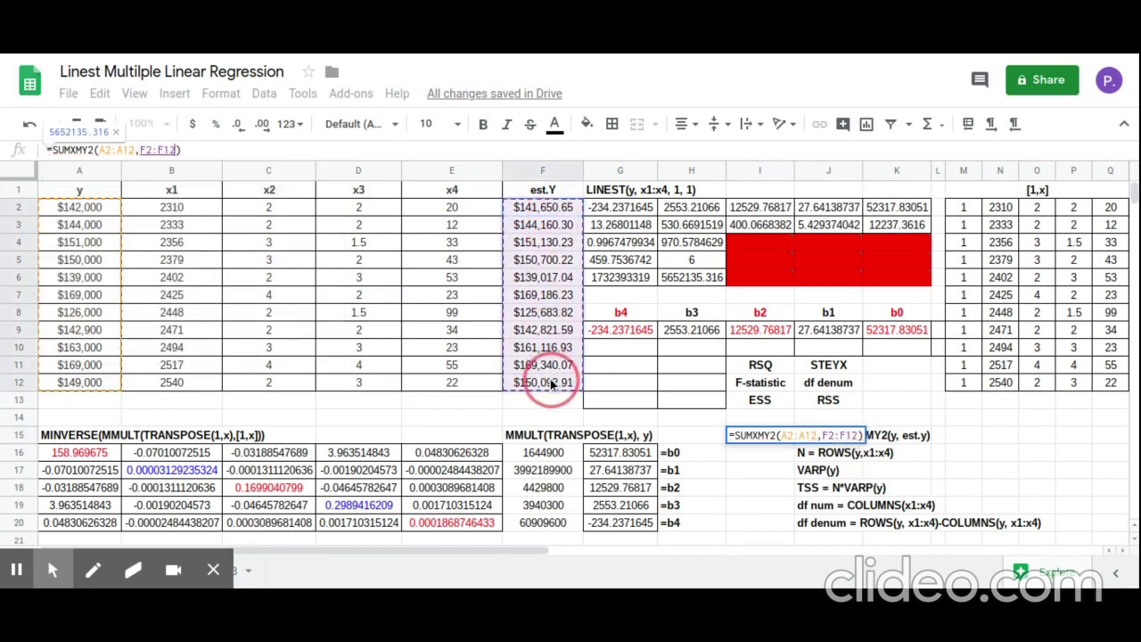
key("Return")
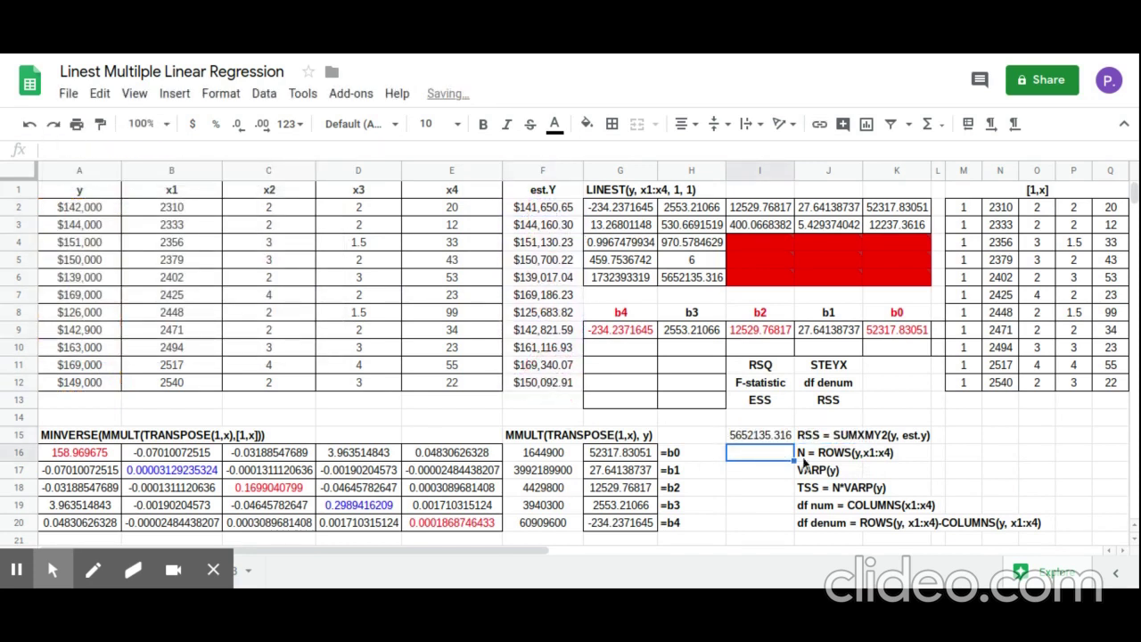
Copy the RSS result from I15 into the RSS cell H13 as a value only, without its formula.
left_click(771, 434)
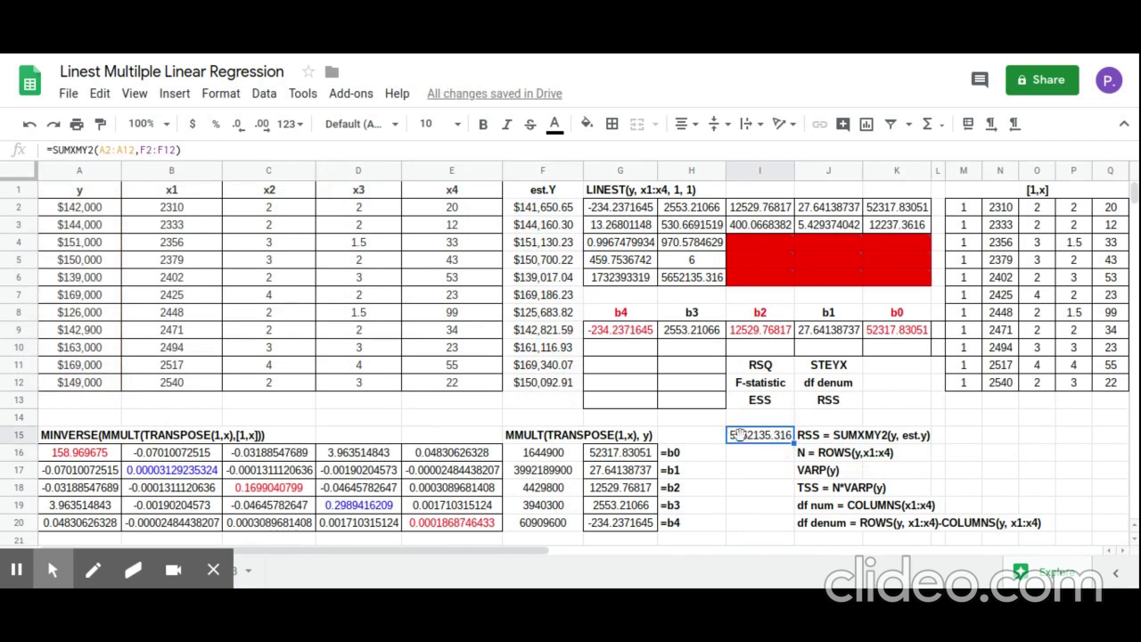
left_click(669, 402)
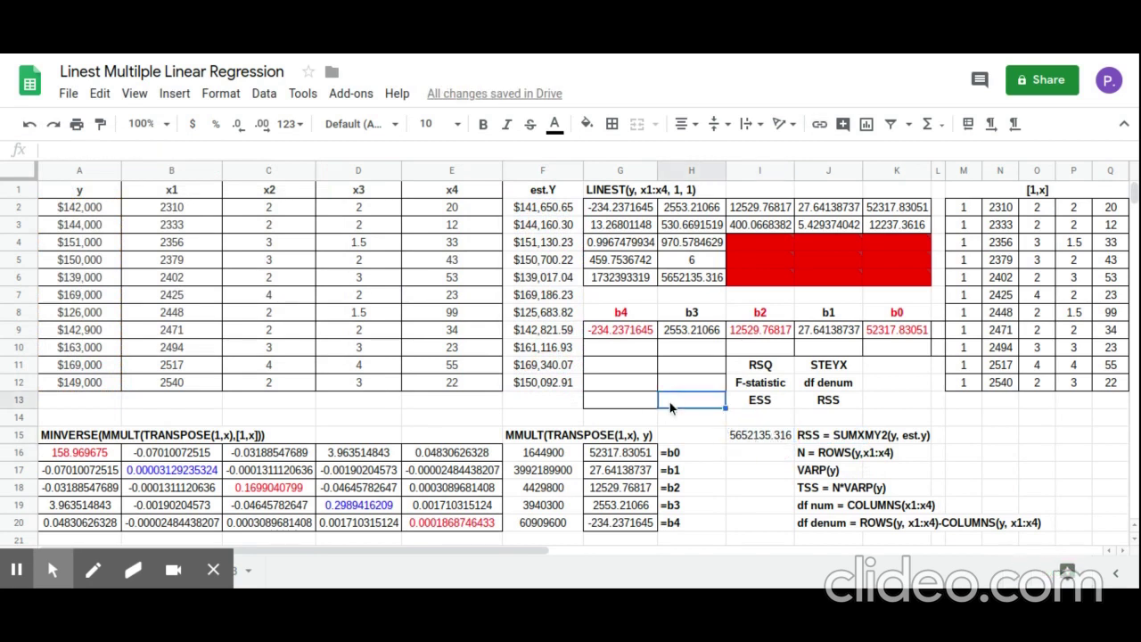
right_click(762, 437)
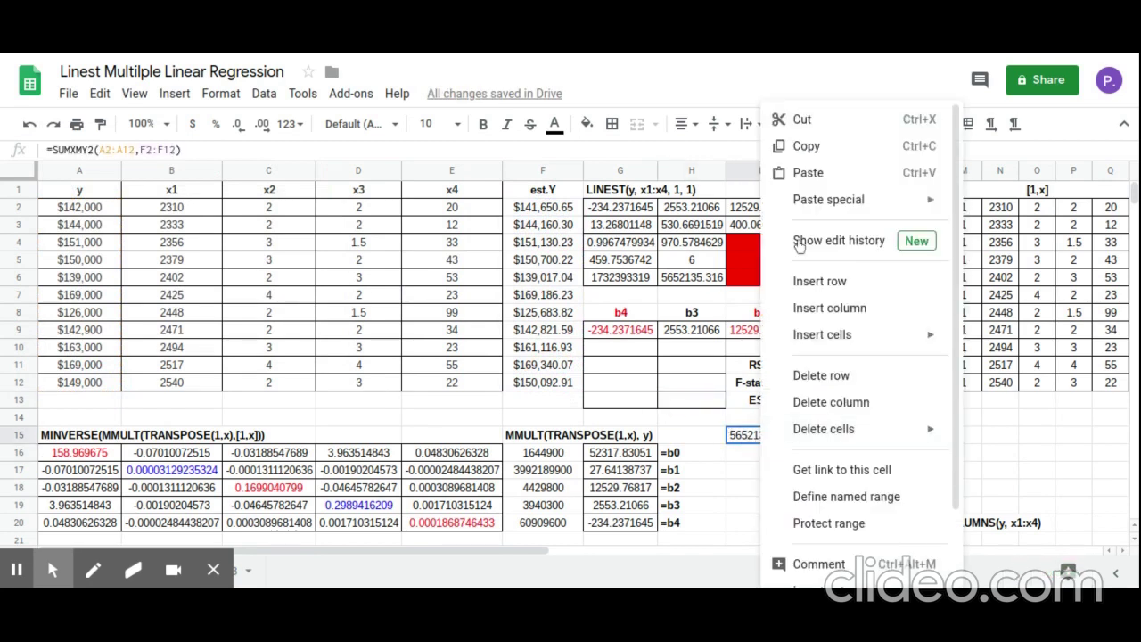
left_click(805, 146)
right_click(700, 403)
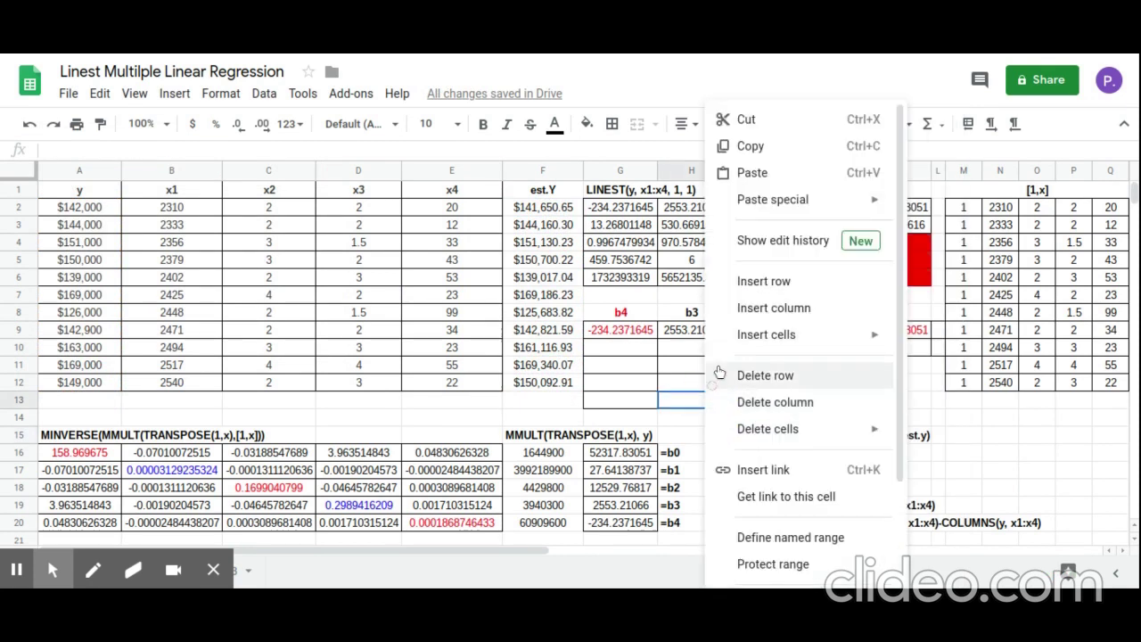
mouse_move(760, 196)
left_click(759, 175)
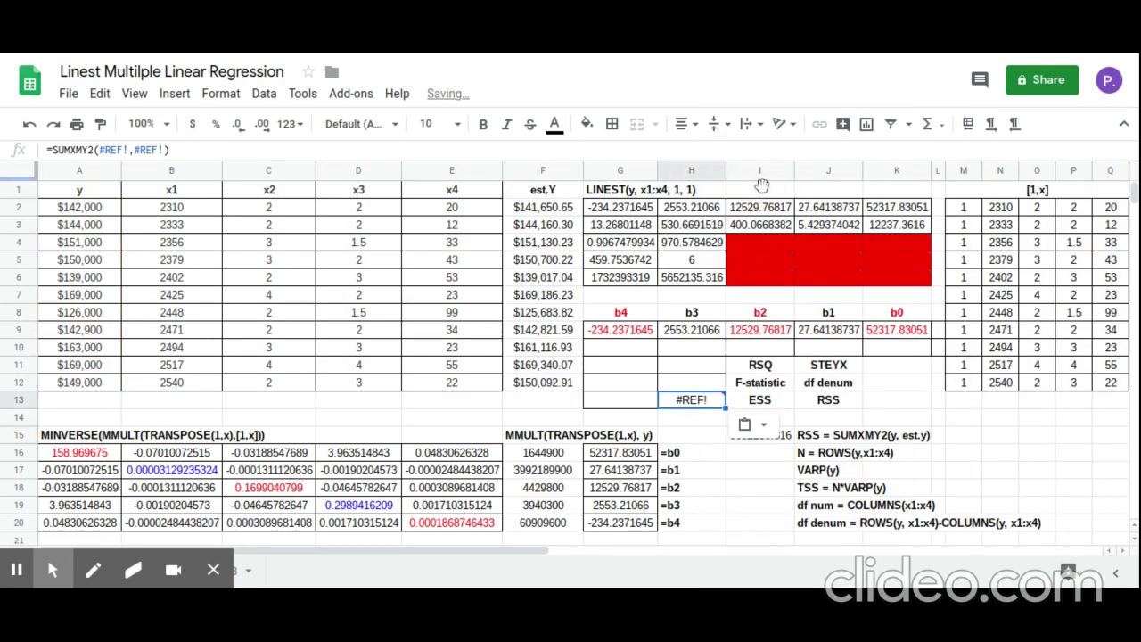
right_click(691, 401)
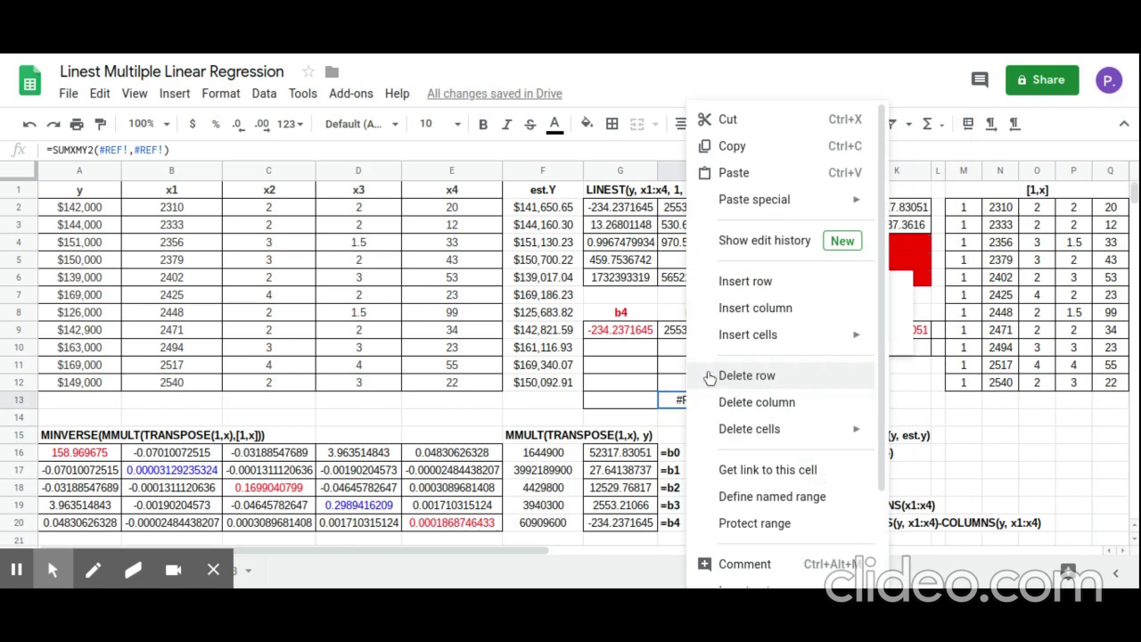
mouse_move(811, 211)
left_click(926, 205)
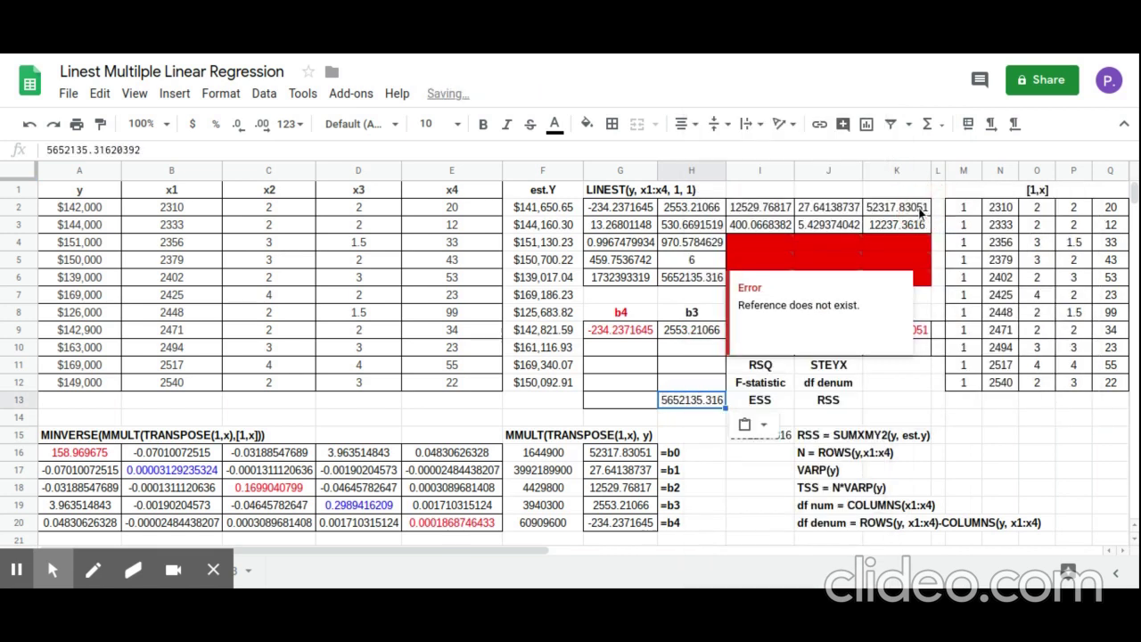
left_click(722, 456)
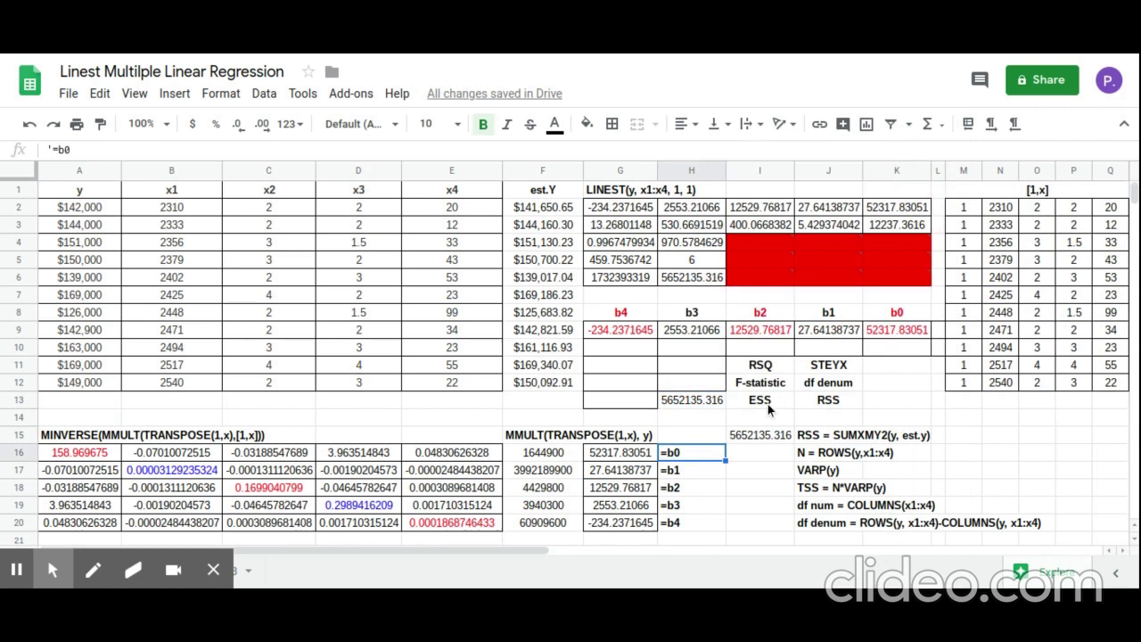
Compute the number of observations N in I16 with =ROWS(A2:E12).
left_click(773, 452)
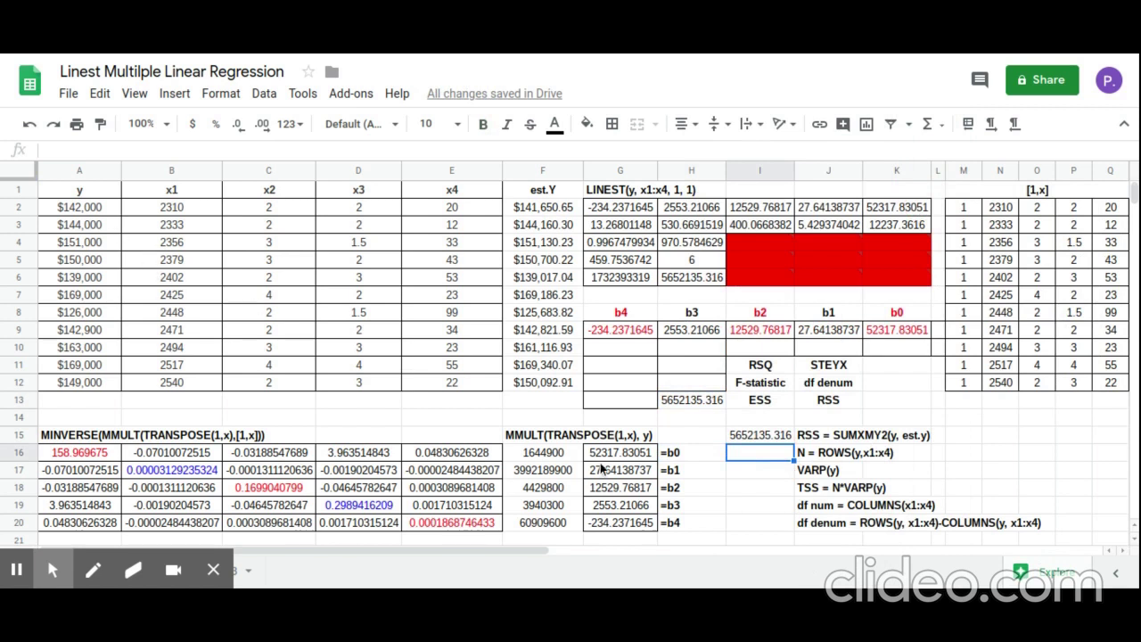
type("=ro")
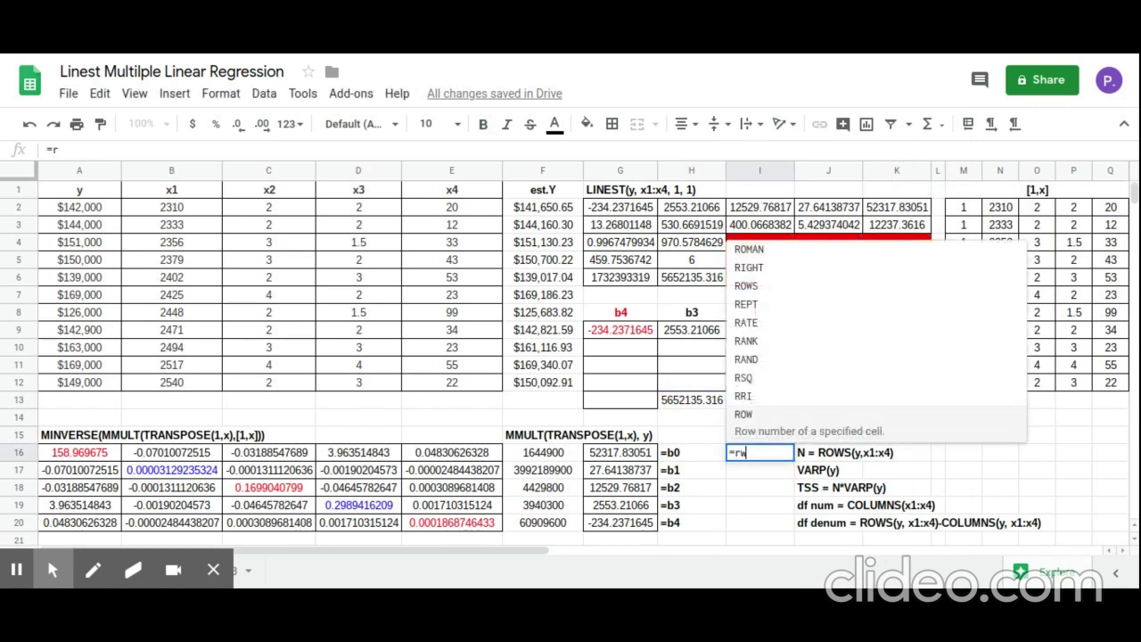
type("ws")
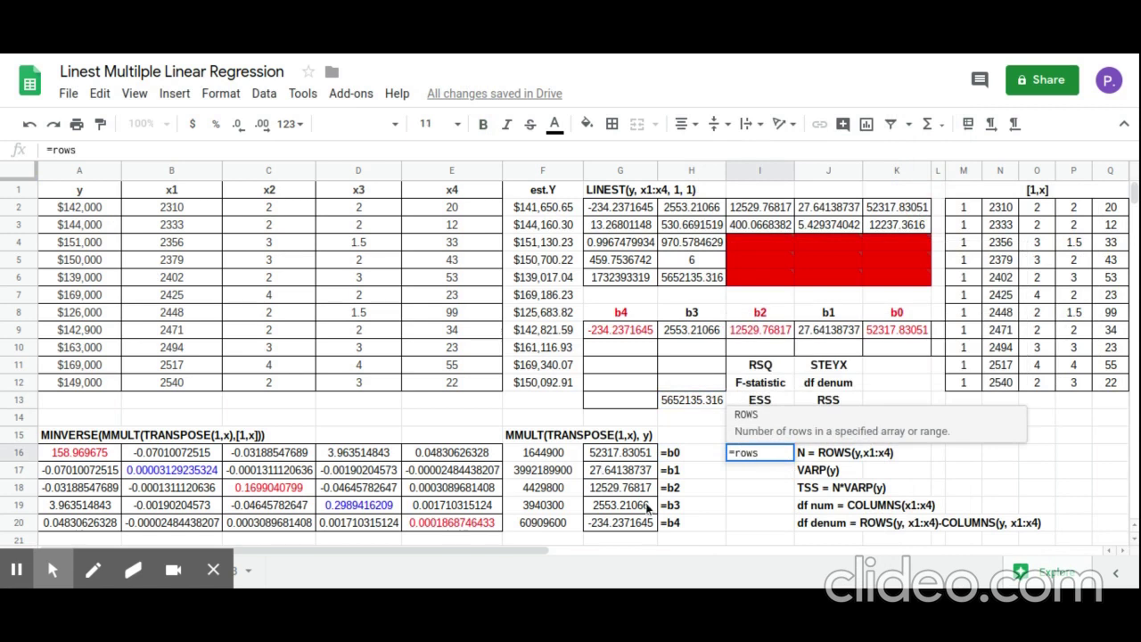
left_click(764, 423)
left_click_drag(100, 209, 312, 329)
left_click(448, 384, "shift")
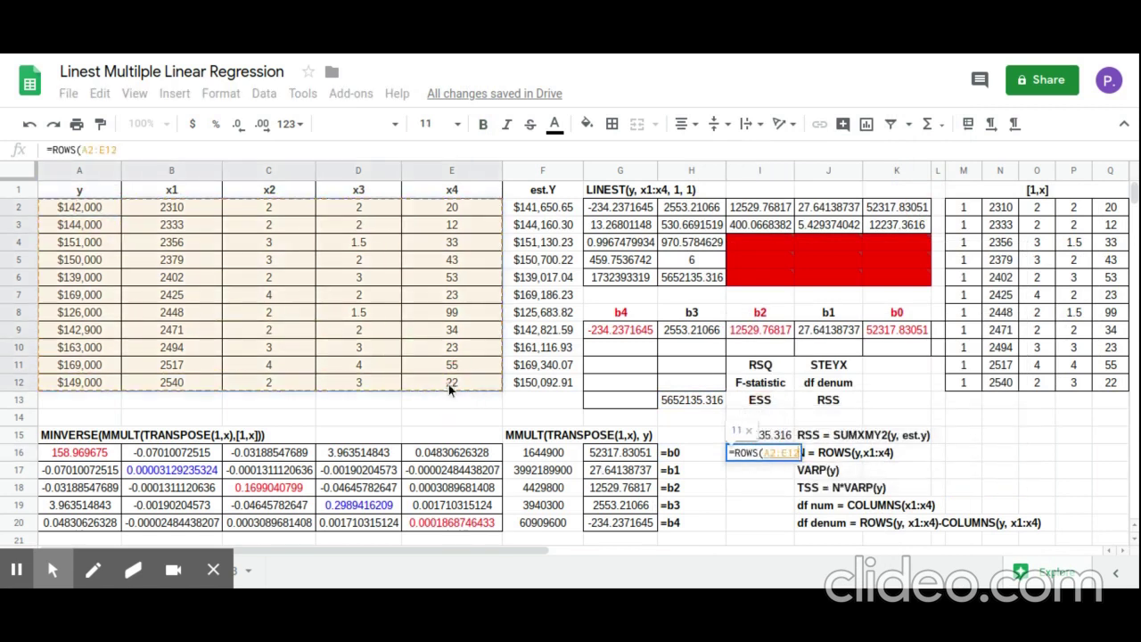
key("Return")
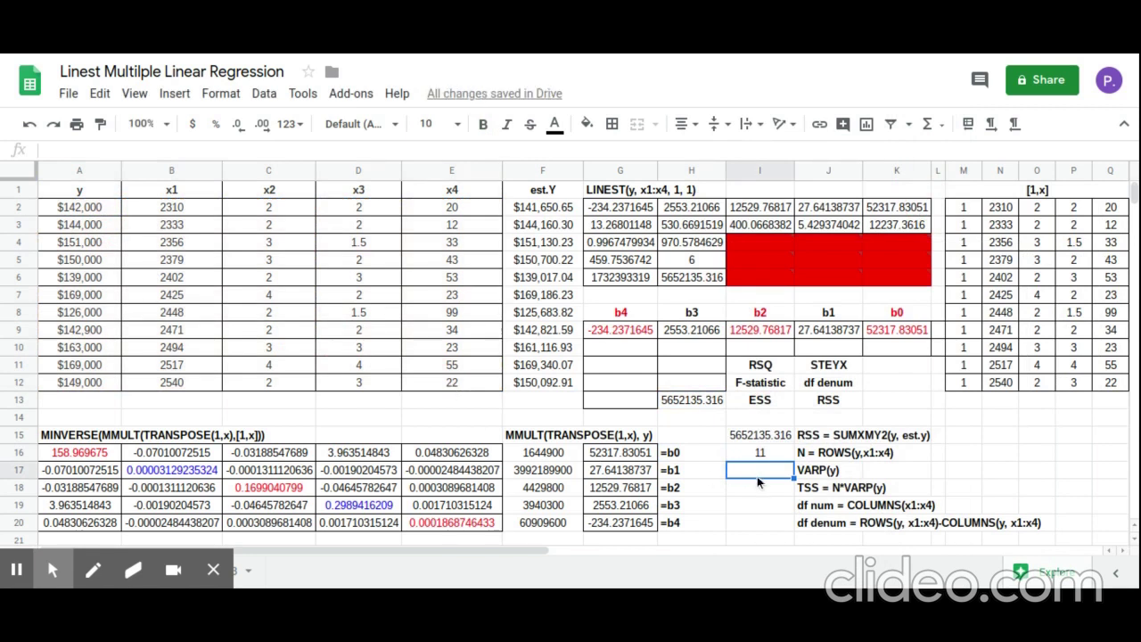
Compute the population variance of y in I17 with =VARP(A2:A12).
type("=")
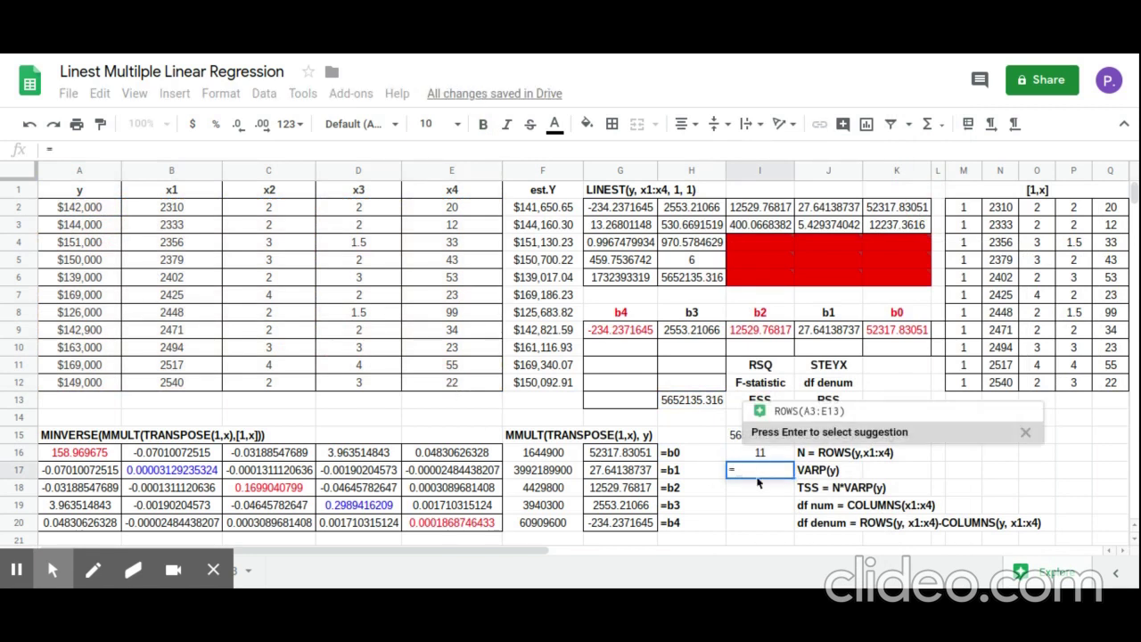
type("varp")
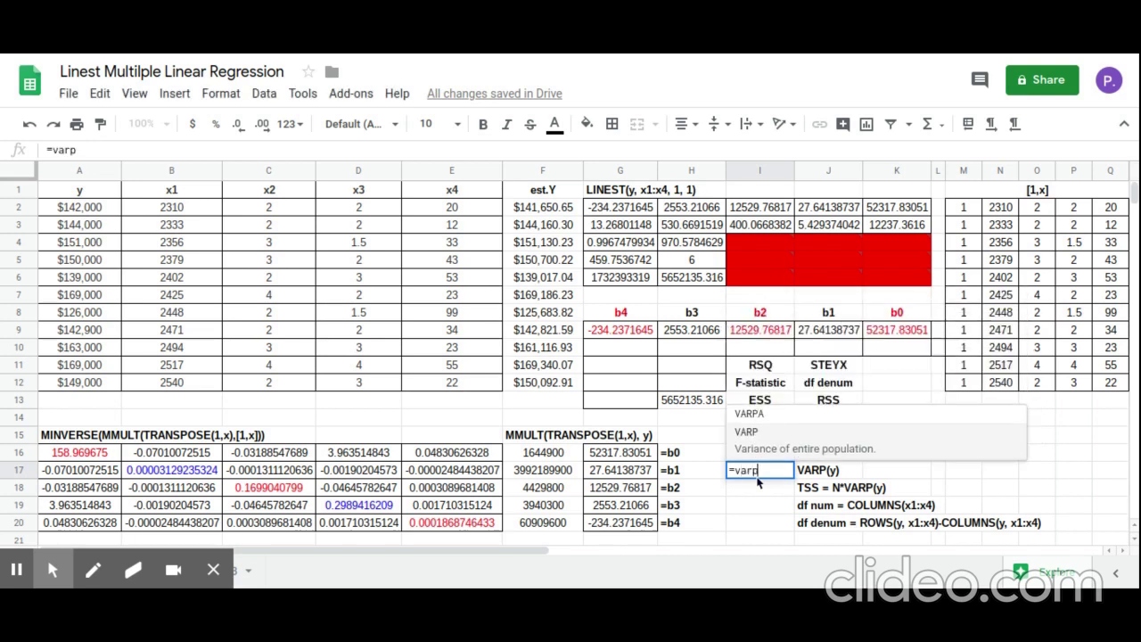
left_click(766, 451)
left_click(89, 208)
left_click_drag(92, 240, 89, 382)
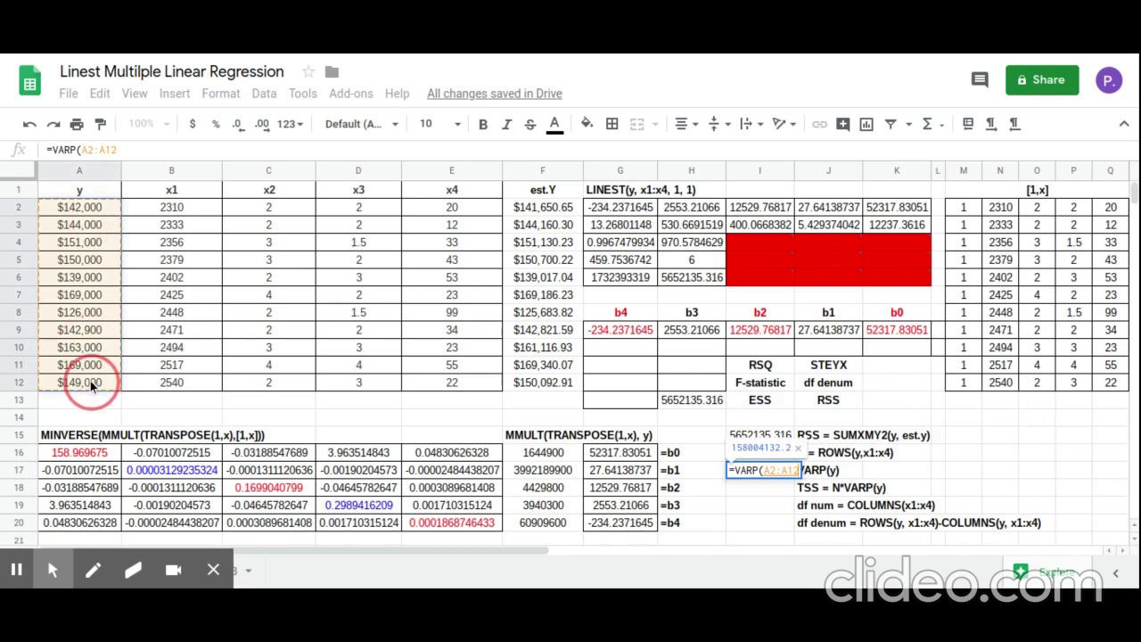
key("Return")
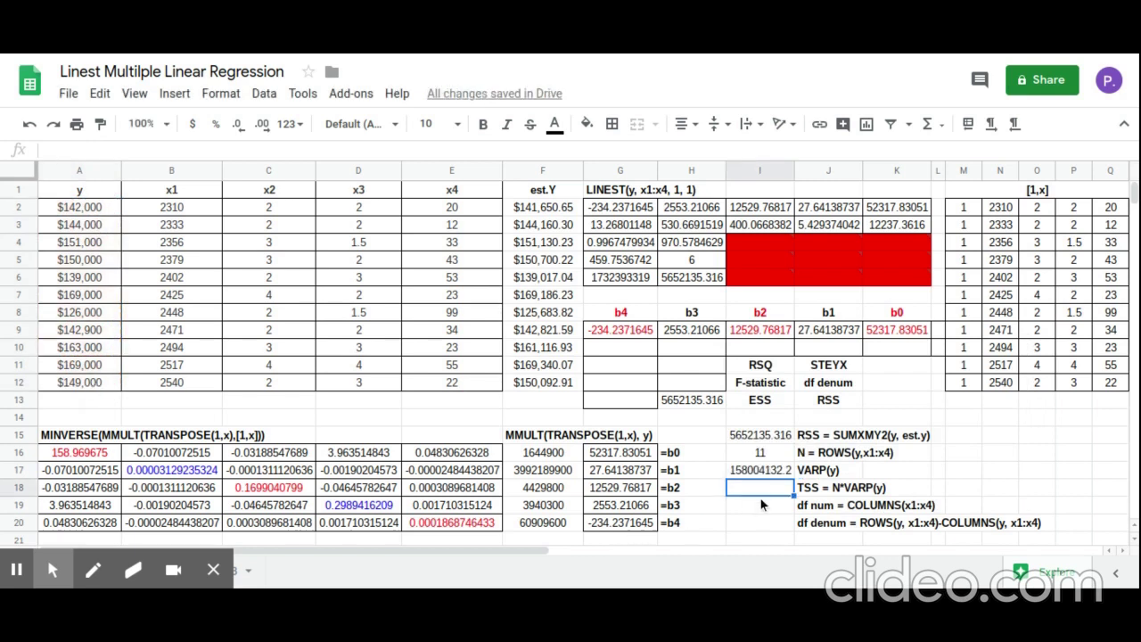
Compute TSS in I18 by multiplying N in I16 by the variance in I17.
type("=")
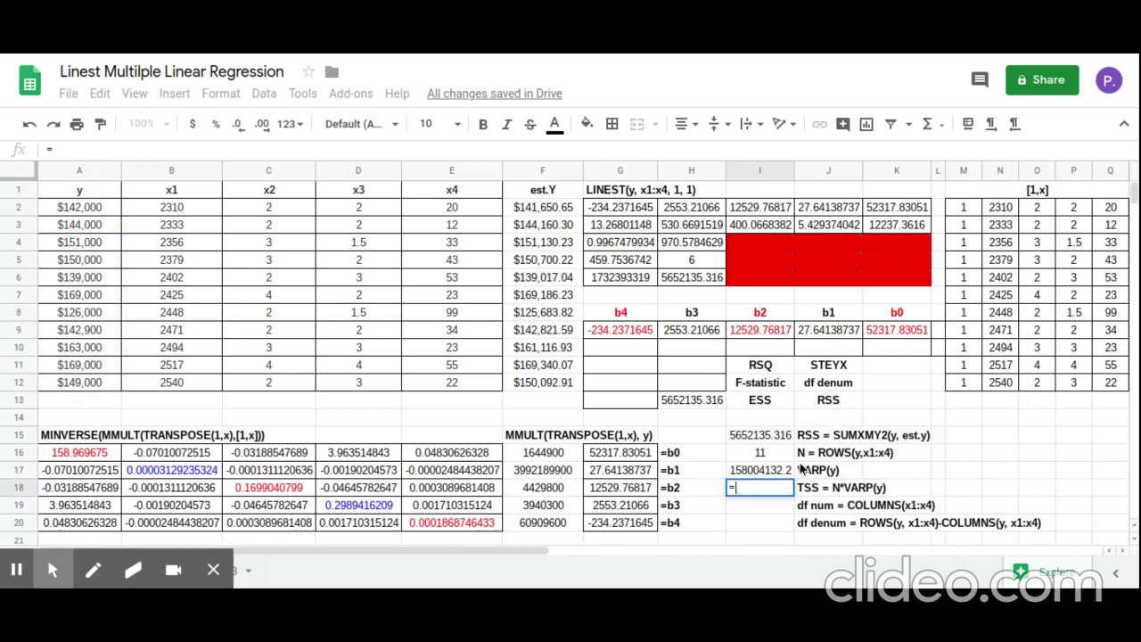
left_click(773, 451)
type("*")
left_click(787, 472)
key("Return")
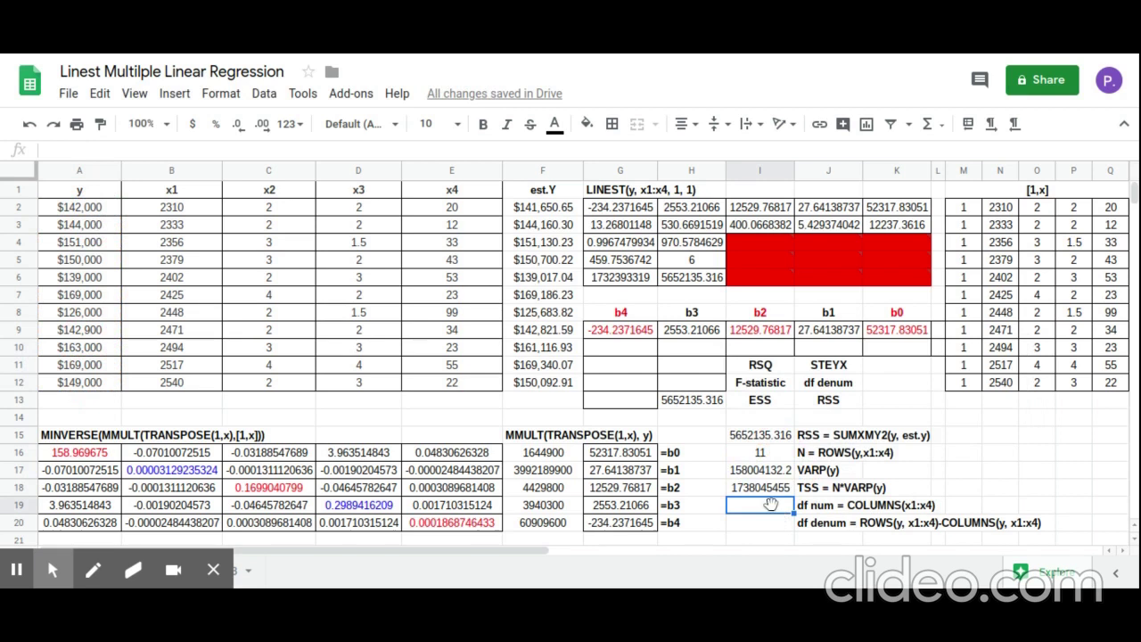
Compute the numerator degrees of freedom in I19 with the COLUMNS function over the x1 to x4 data B2:E12.
type("=col")
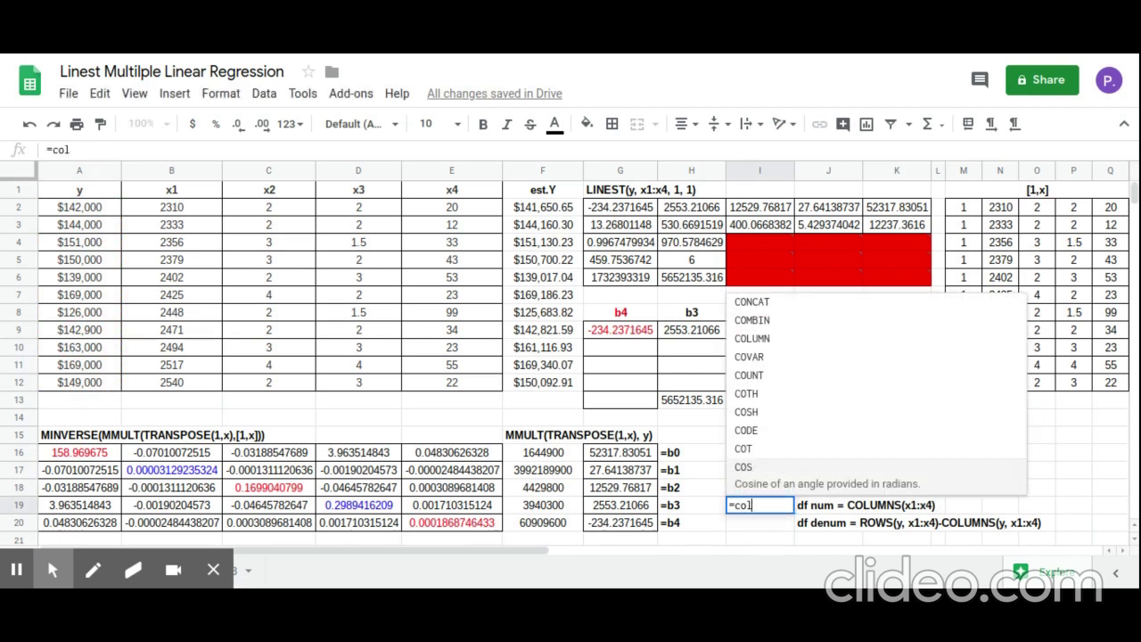
type("u")
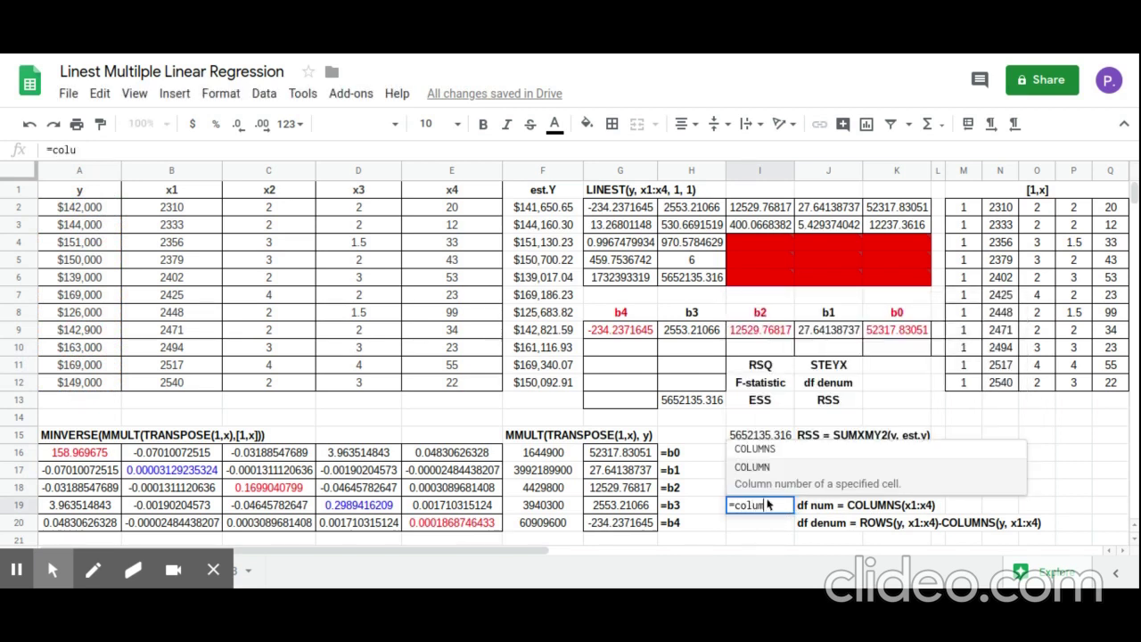
type("m")
left_click(765, 449)
left_click_drag(190, 209, 456, 383)
key("Return")
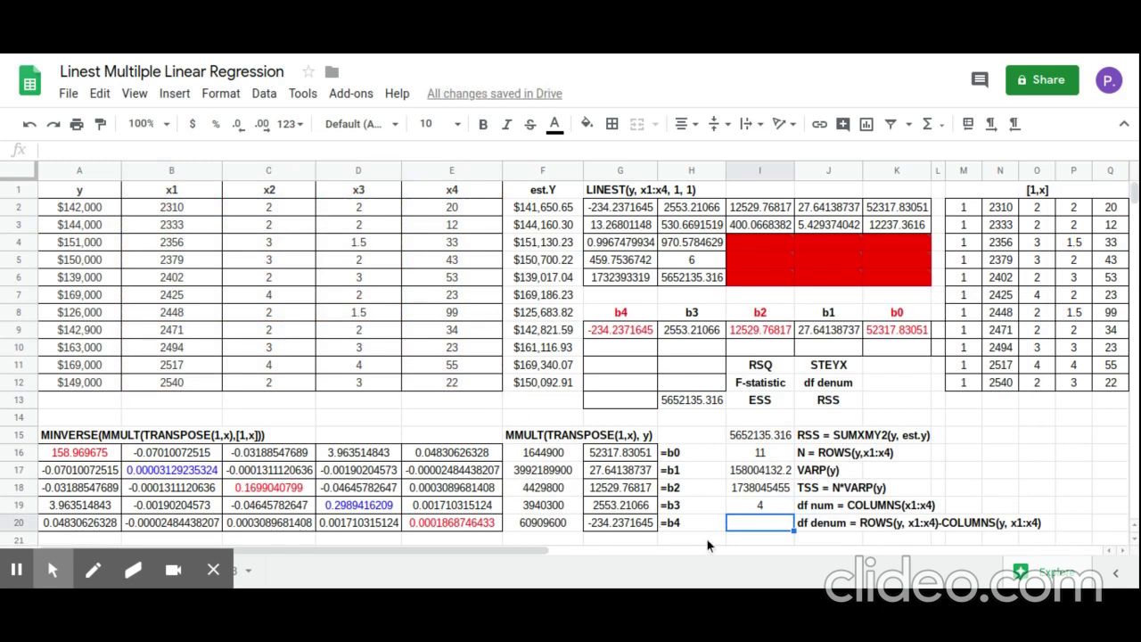
Enter the row count of the y and x1 to x4 data in I20 with =ROWS(A2:E12).
type("=ro")
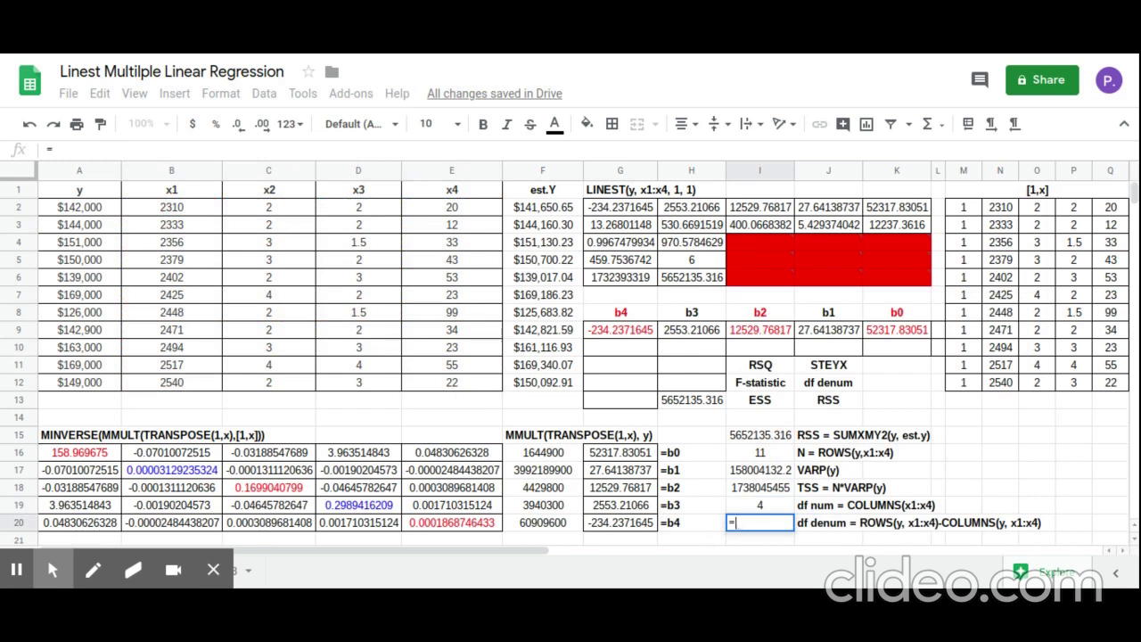
type("ws")
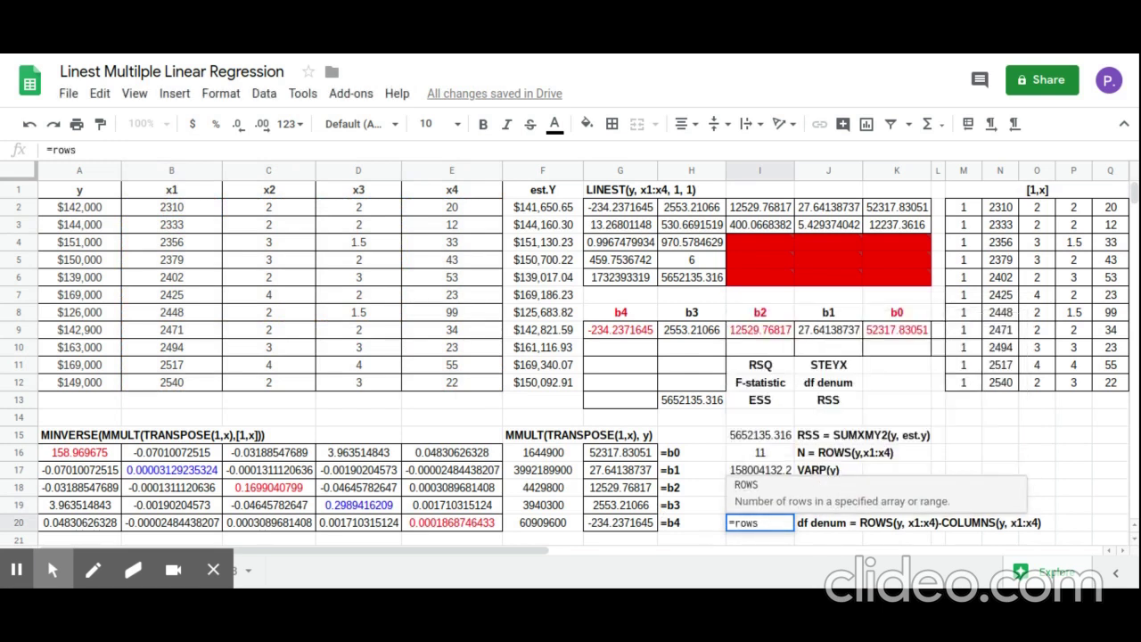
key("Tab")
left_click_drag(113, 208, 428, 388)
key("Return")
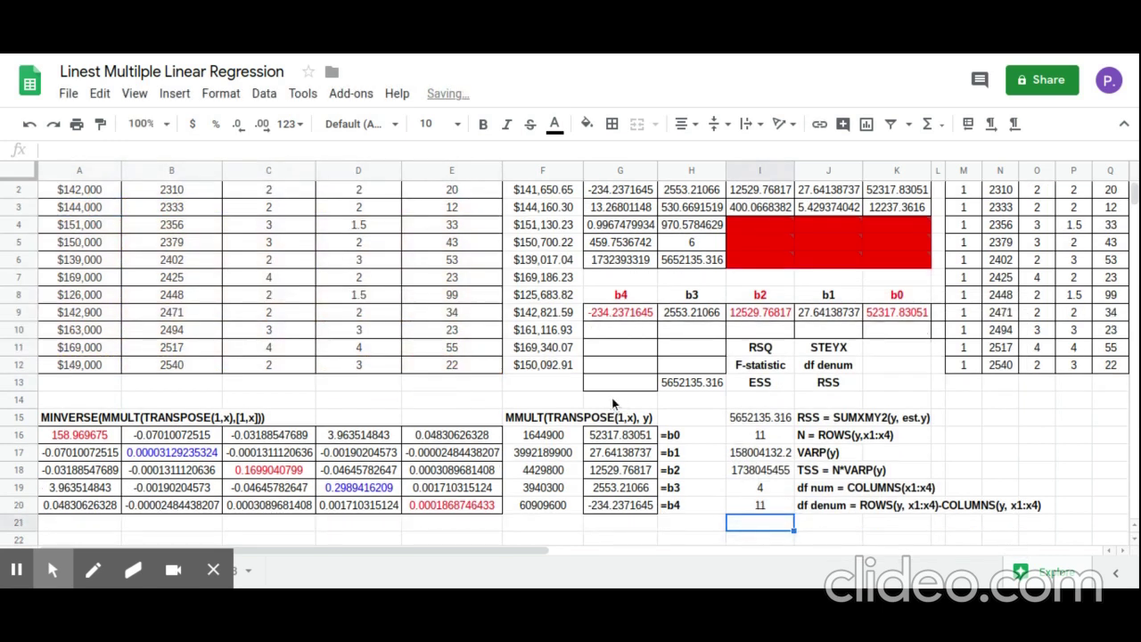
Extend the I20 formula to =ROWS(A2:E12)-COLUMNS(A2:E12) for the denominator degrees of freedom.
left_click(763, 525)
left_click(271, 149)
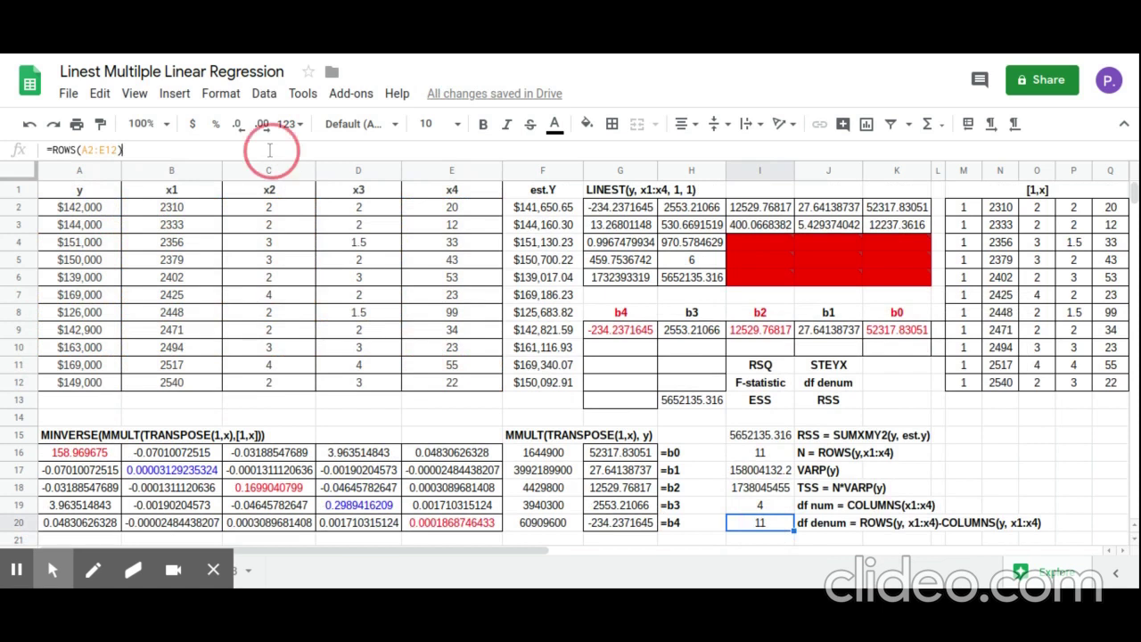
type("-c")
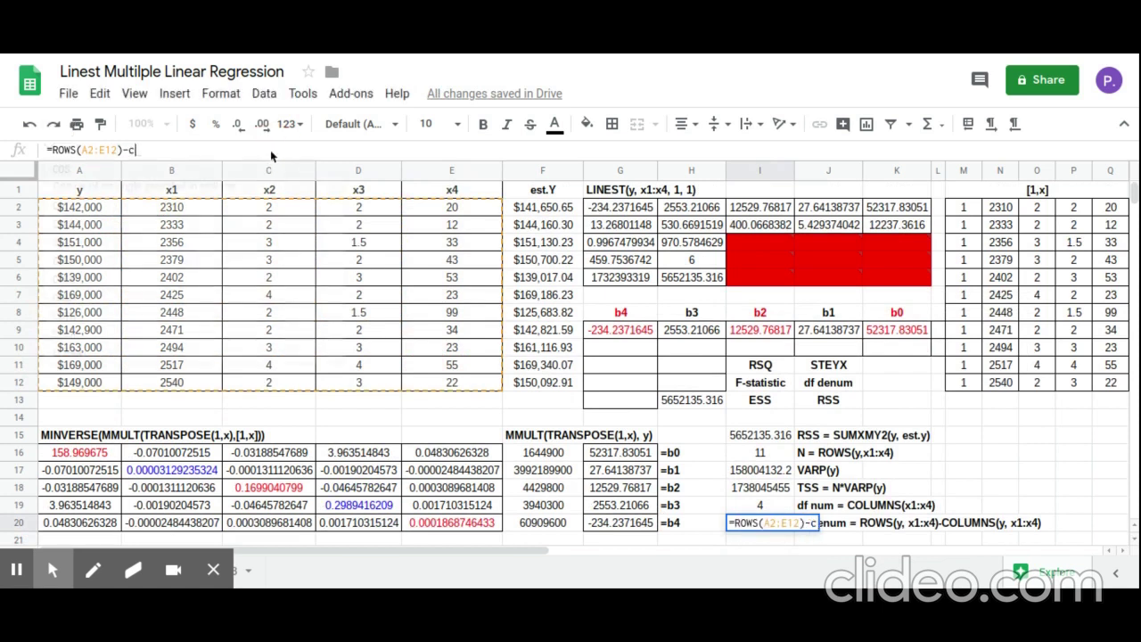
type("olumns")
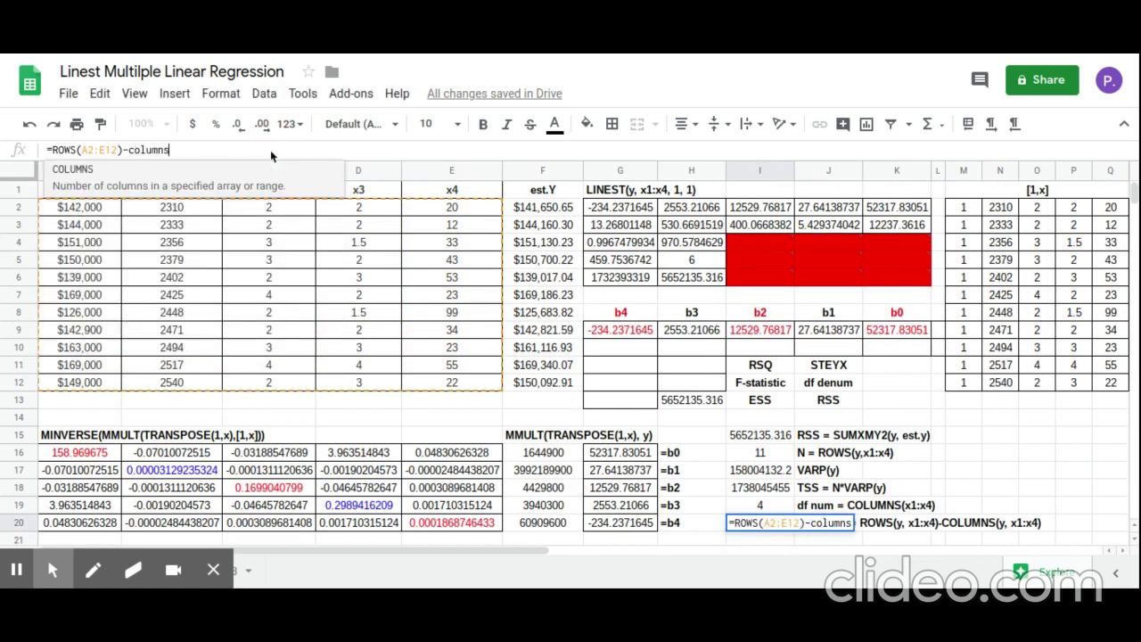
left_click(197, 185)
left_click_drag(104, 208, 335, 328)
left_click_drag(398, 365, 433, 385)
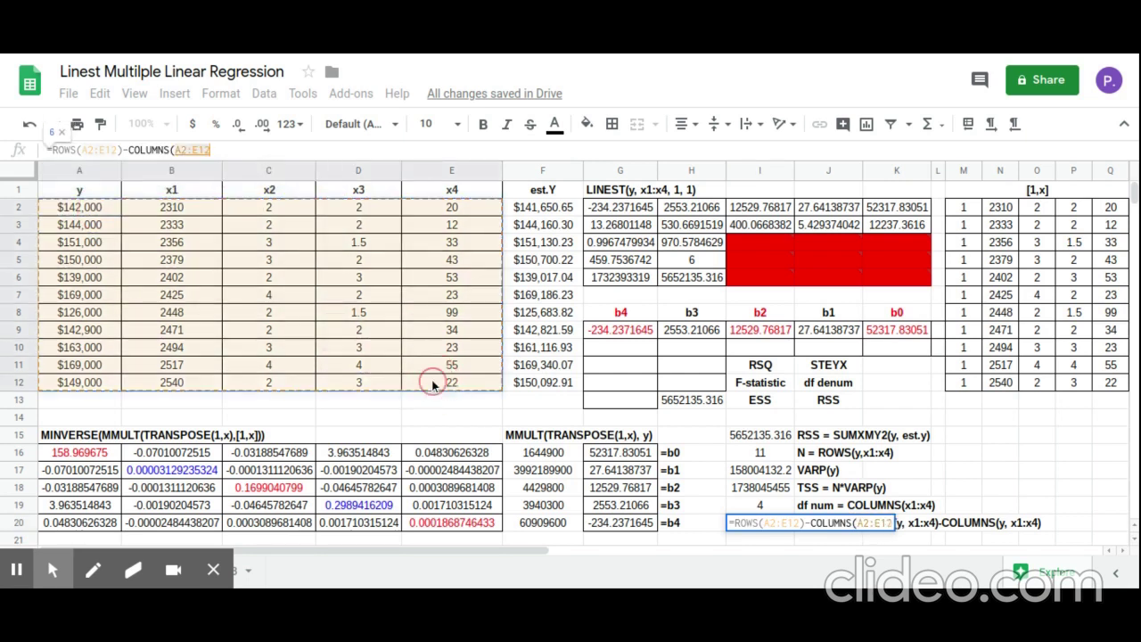
key("Return")
scroll(449, 367, "up", 1)
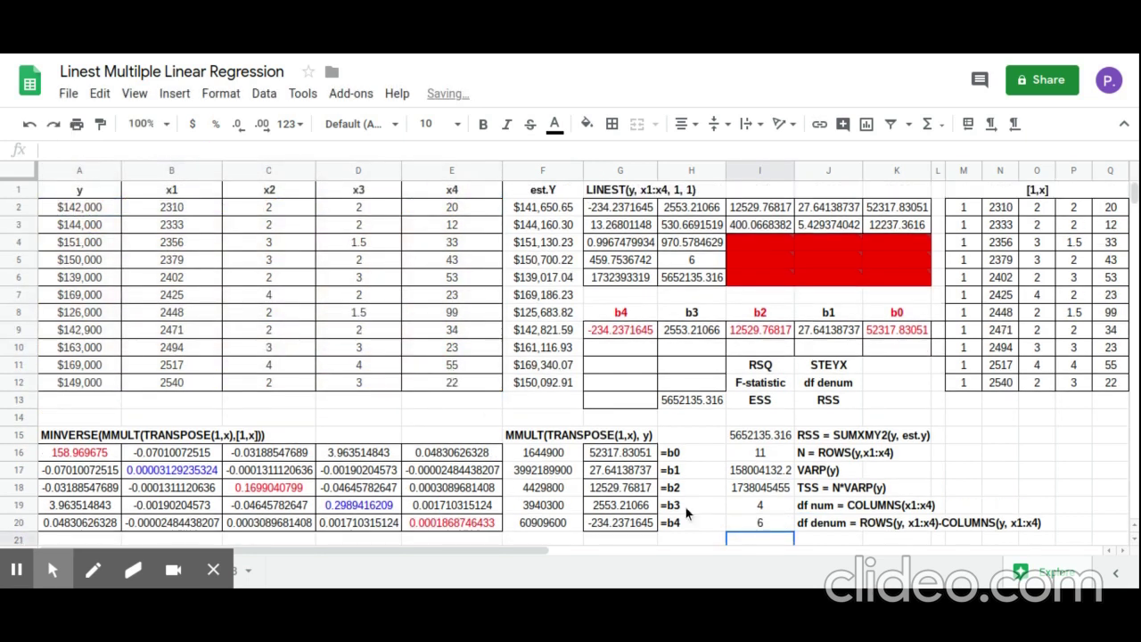
left_click(759, 522)
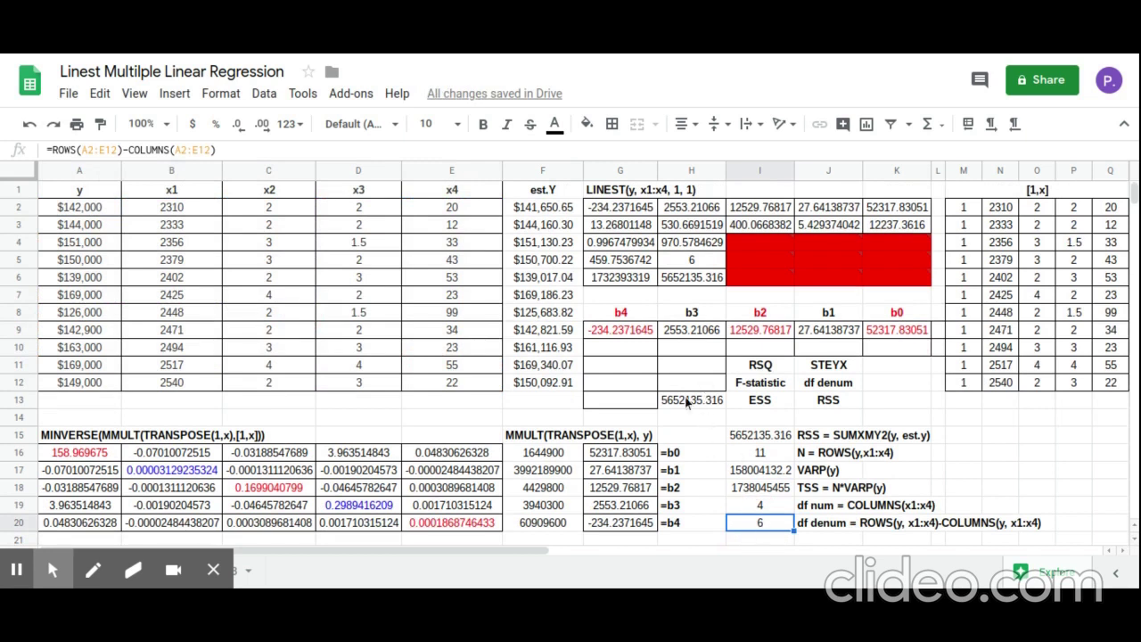
Reference the denominator degrees of freedom in H12 with =I20.
left_click(690, 385)
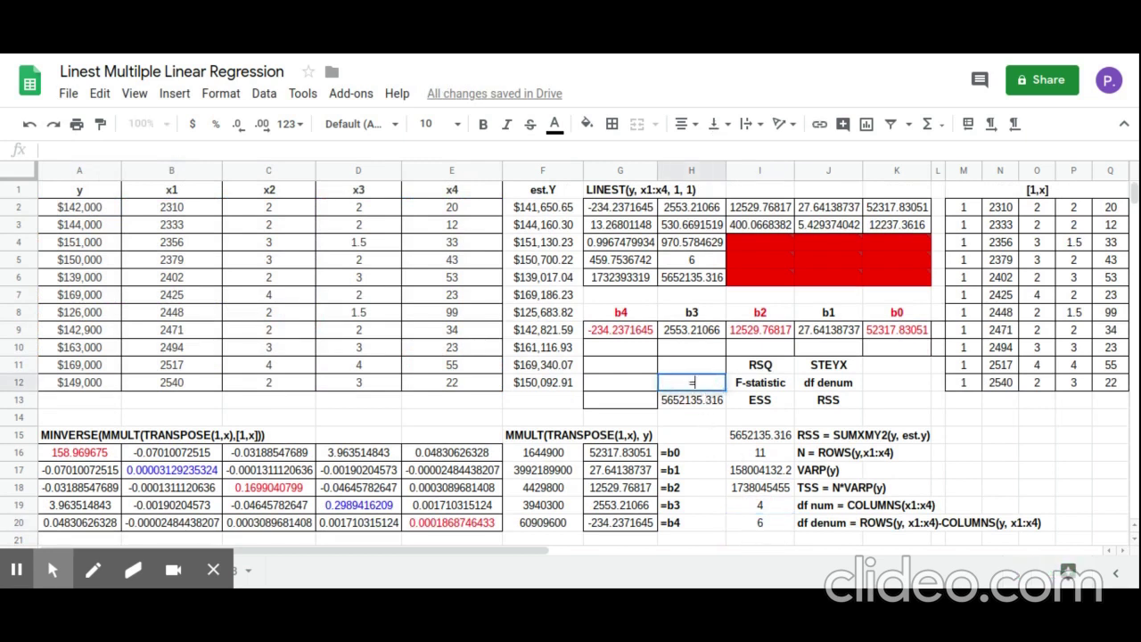
type("=")
left_click(745, 525)
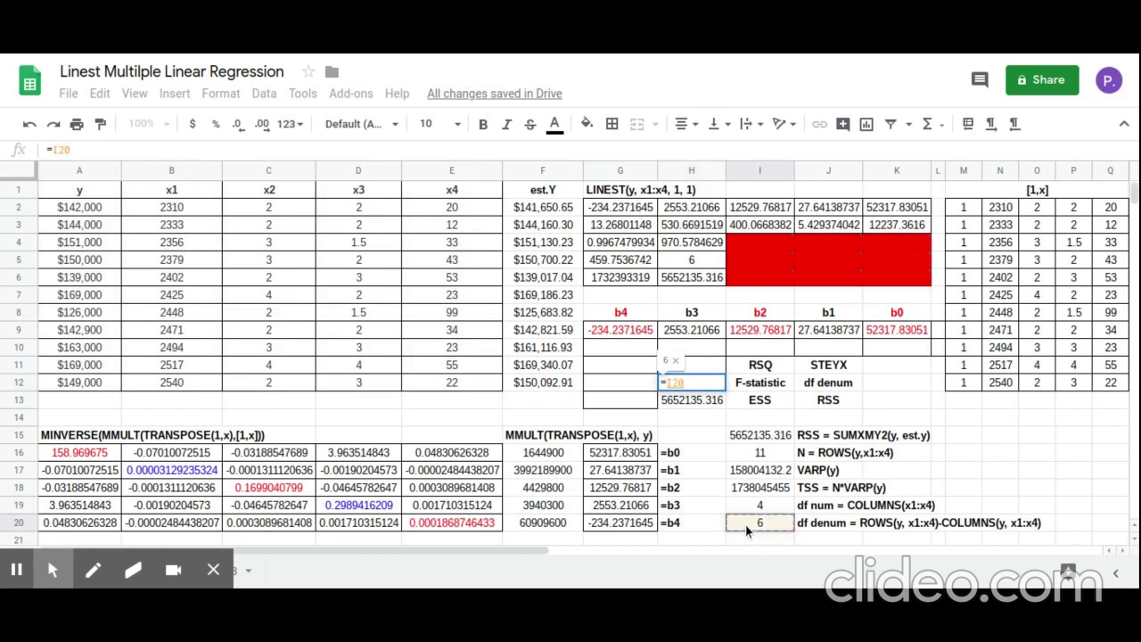
key("Return")
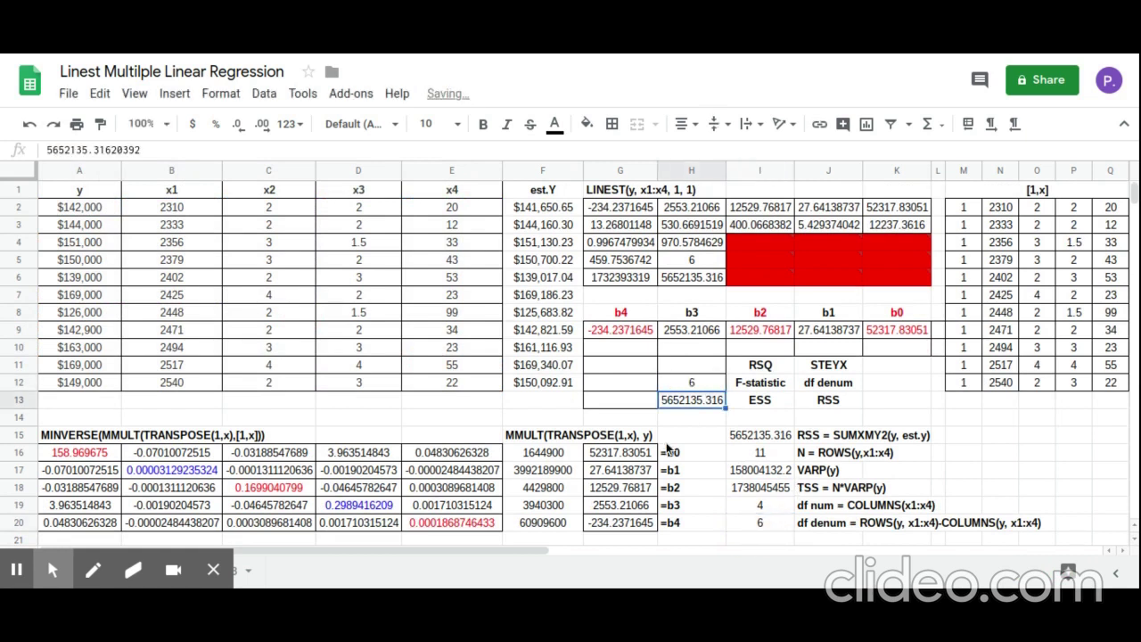
Compute ESS in G13 with =I18-H13 and compare it with the LINEST value in G6.
left_click(641, 404)
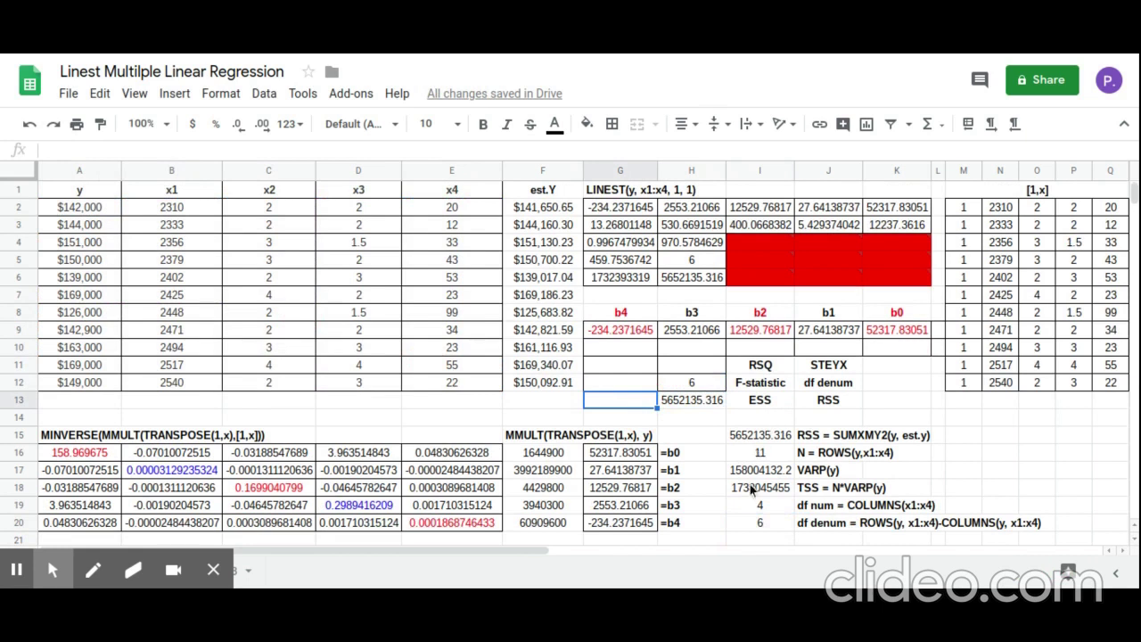
type("=")
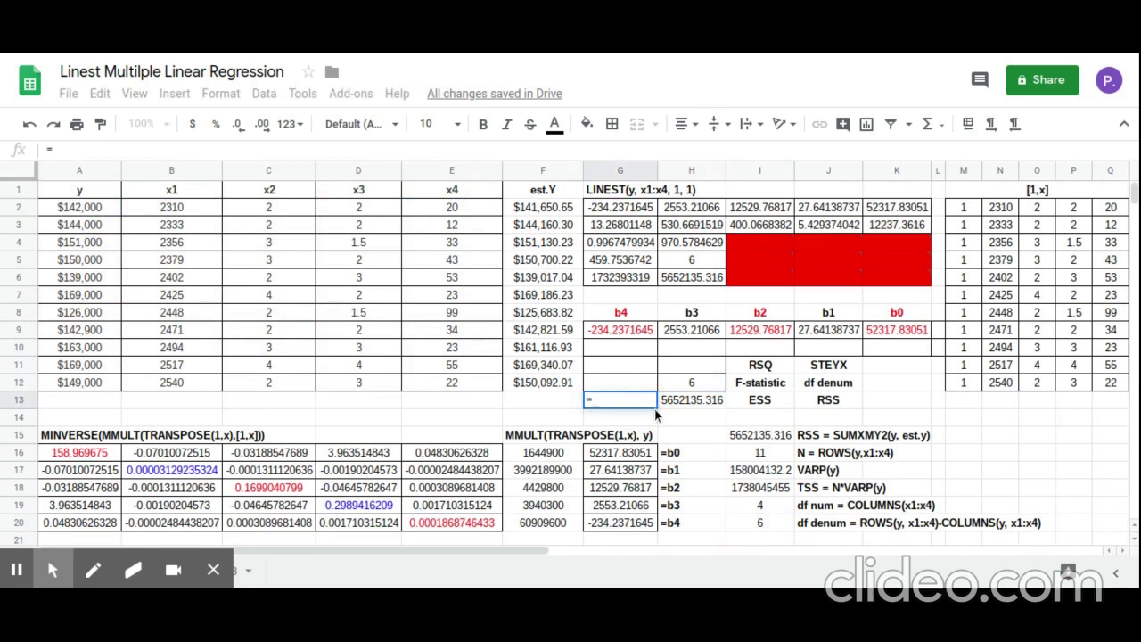
left_click(747, 493)
type("-")
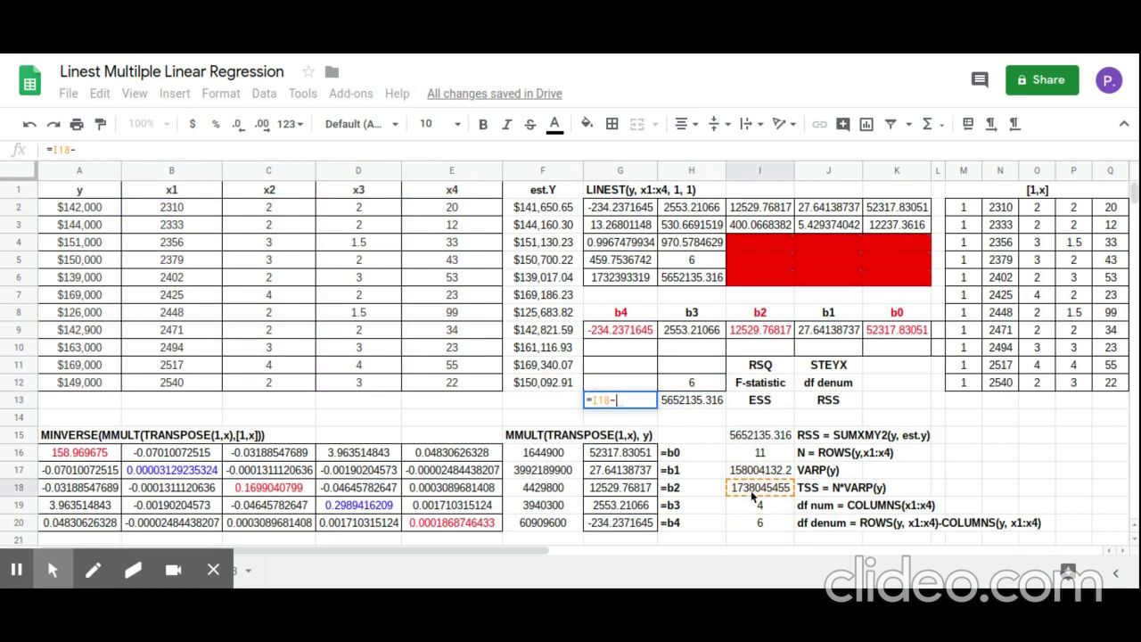
left_click(695, 404)
key("Return")
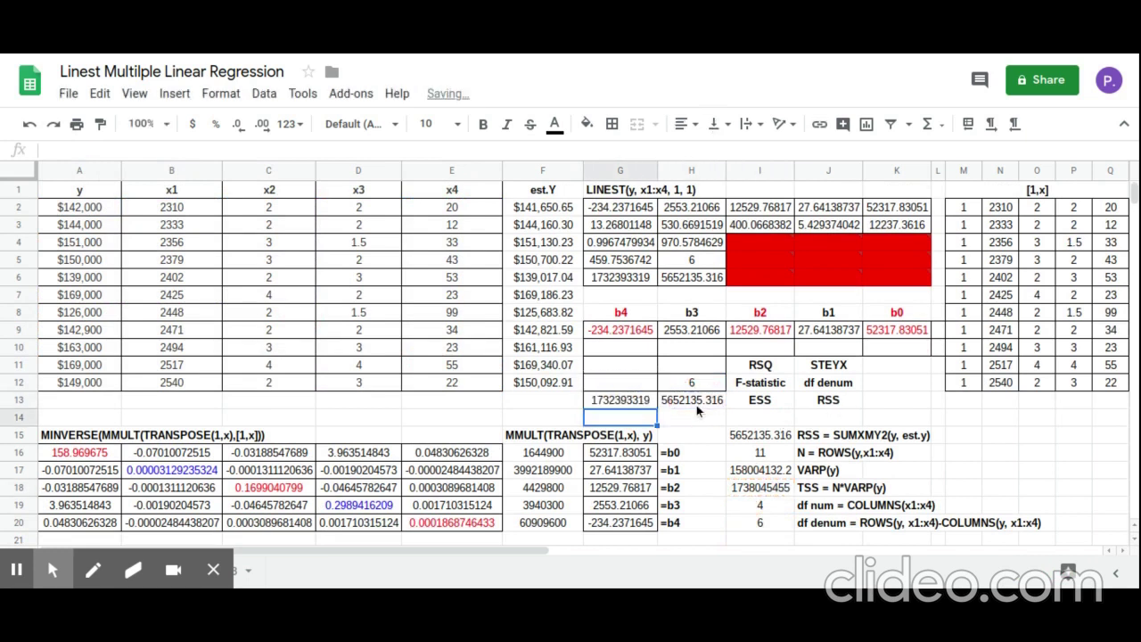
left_click(617, 281)
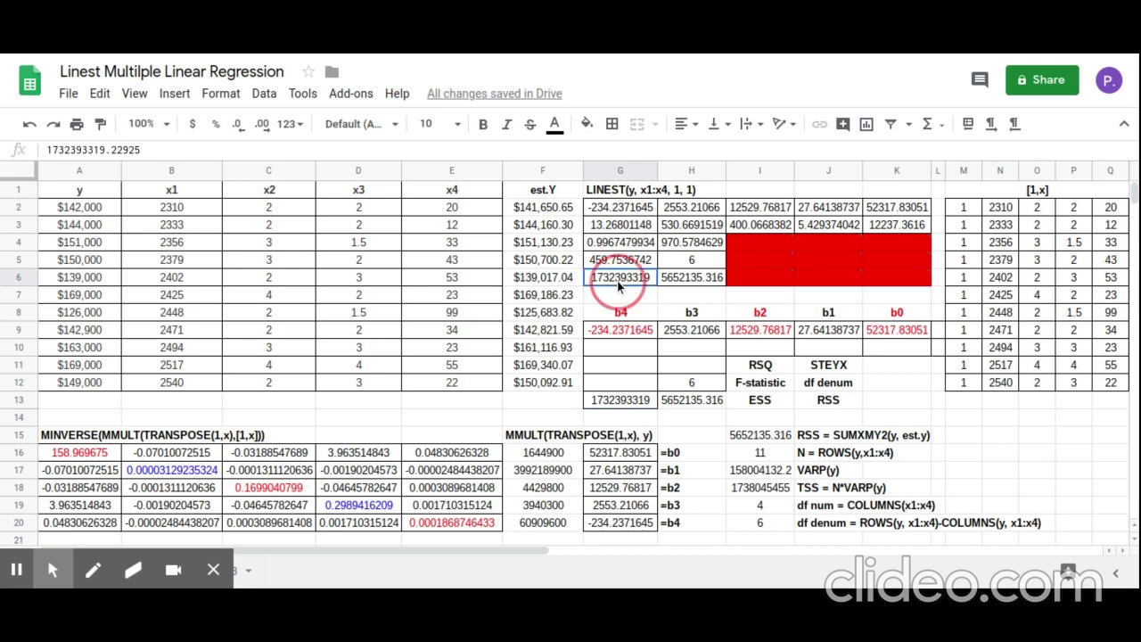
Begin the F-statistic formula in G12 by dividing ESS by the numerator degrees of freedom as =(G13/I19)/.
left_click(626, 385)
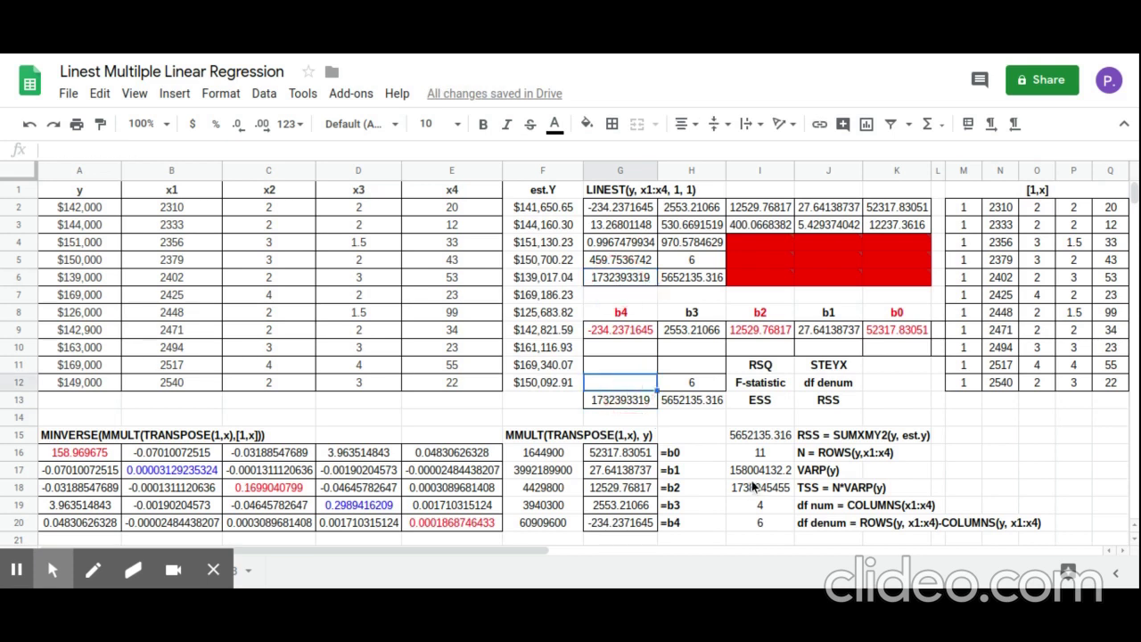
type("=")
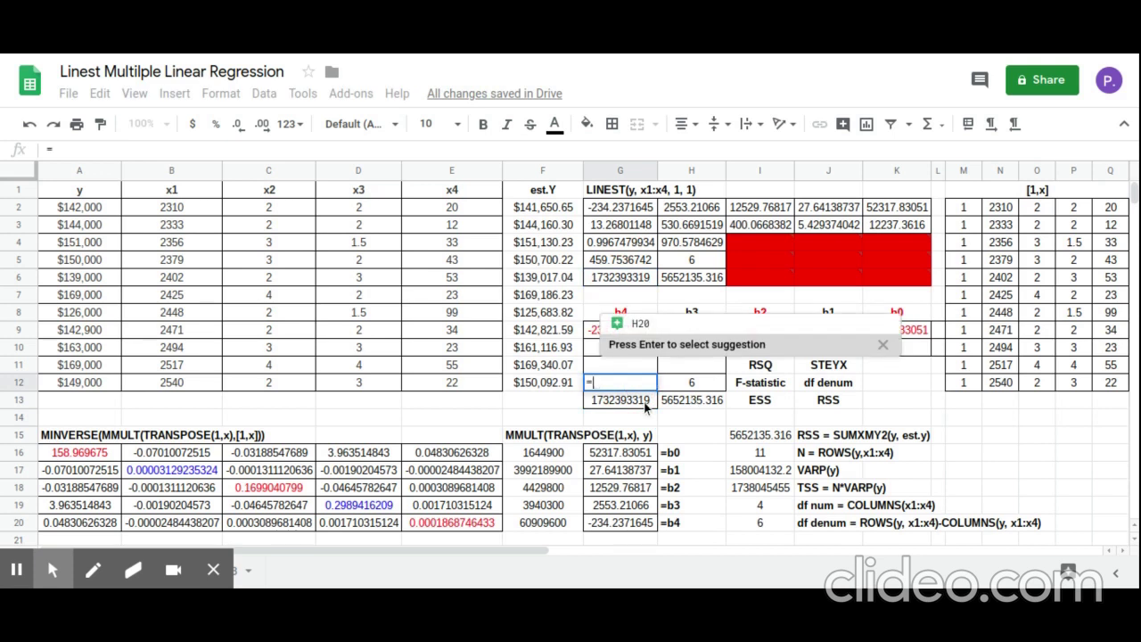
type("(")
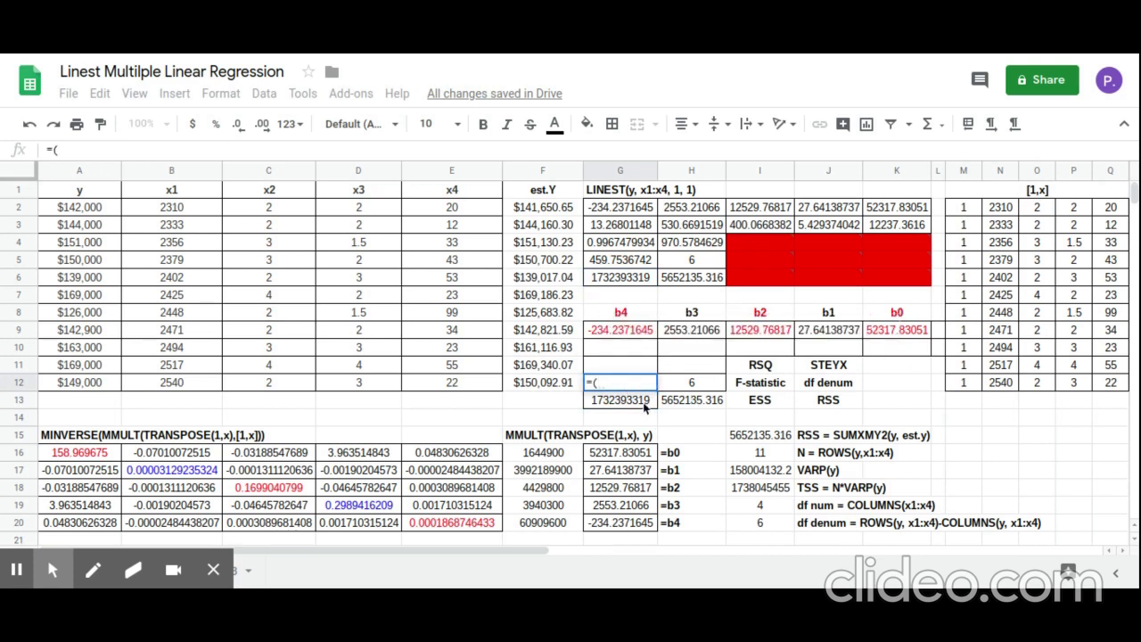
left_click(645, 406)
type("/")
left_click(767, 506)
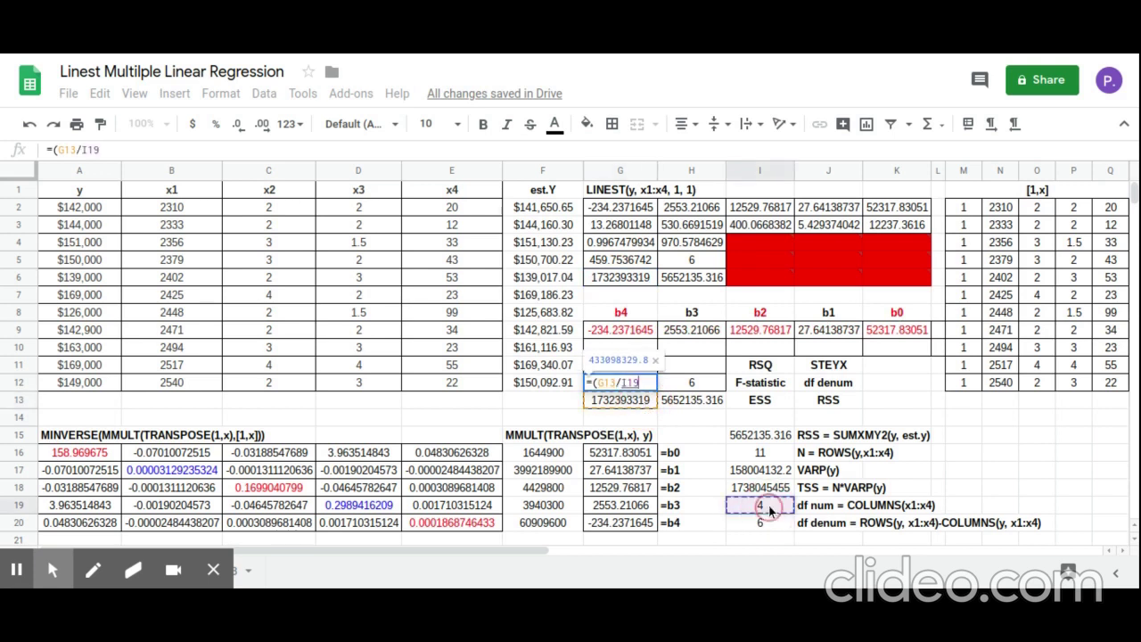
type(")/")
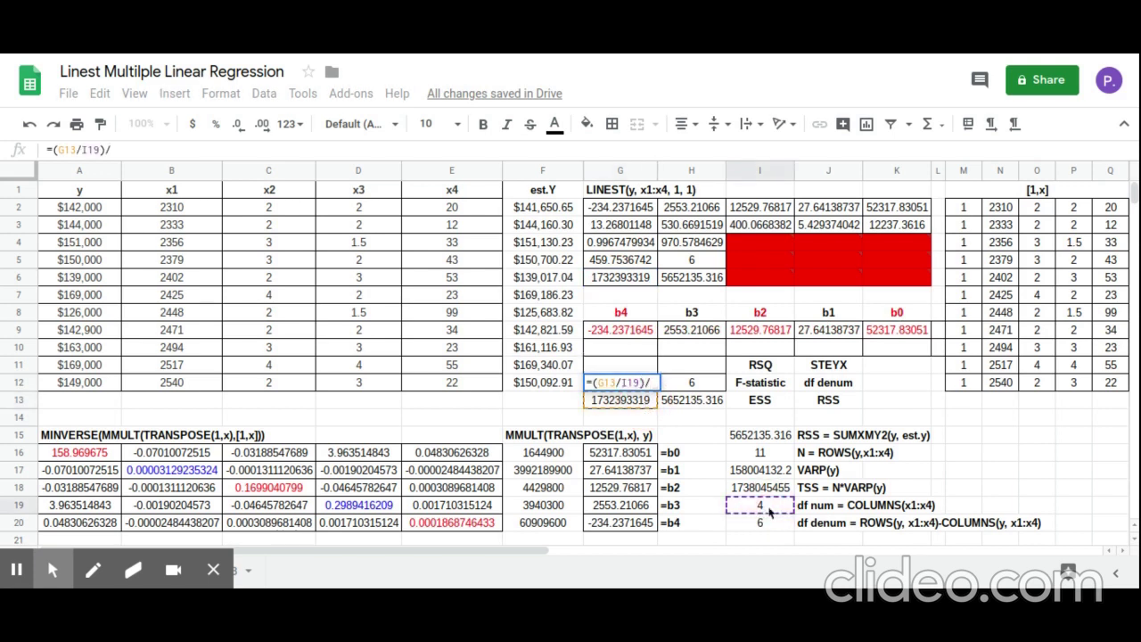
left_click(711, 401)
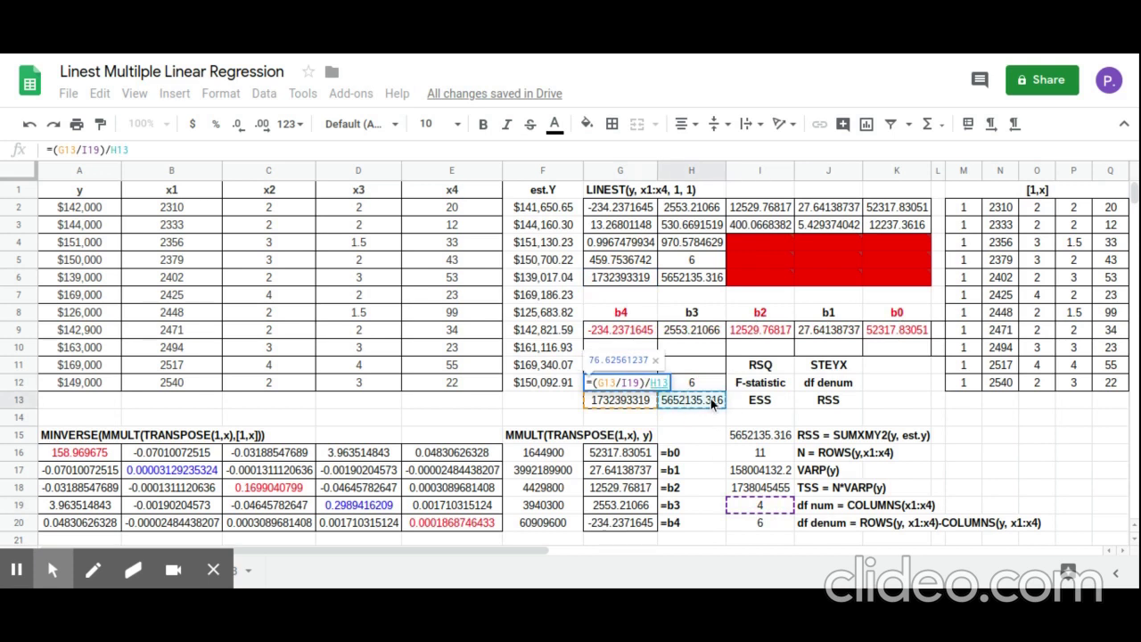
key("BackSpace")
key("BackSpace")
key("BackSpace")
Complete the F-statistic in G12 as =(G13/I19)/(H13/H12) and compare it with the LINEST value in G5.
type("(")
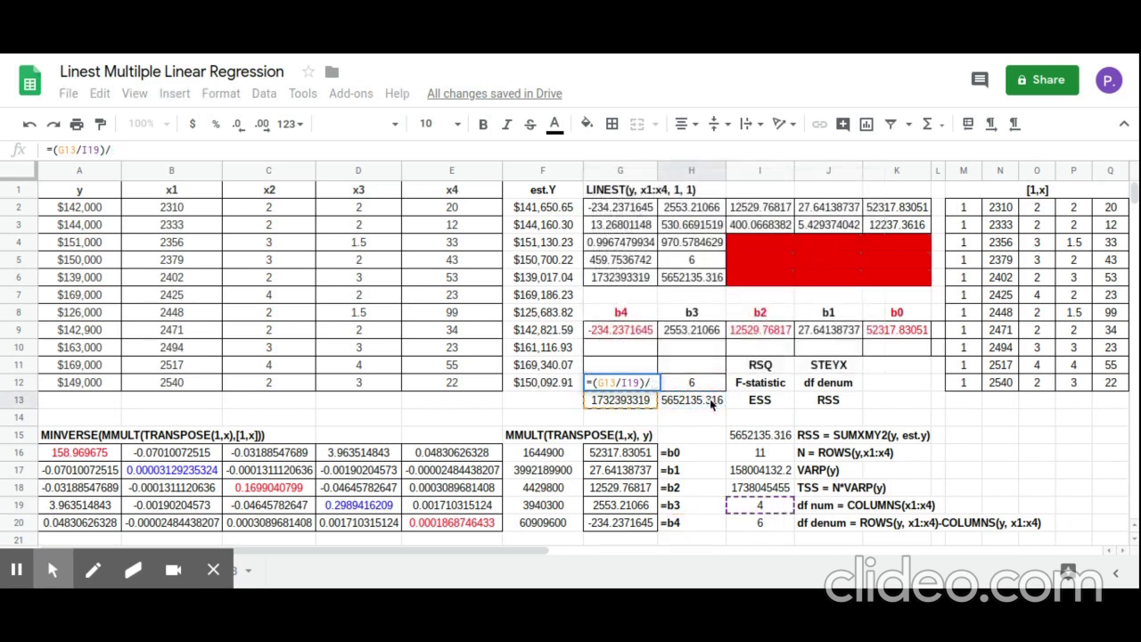
left_click(711, 399)
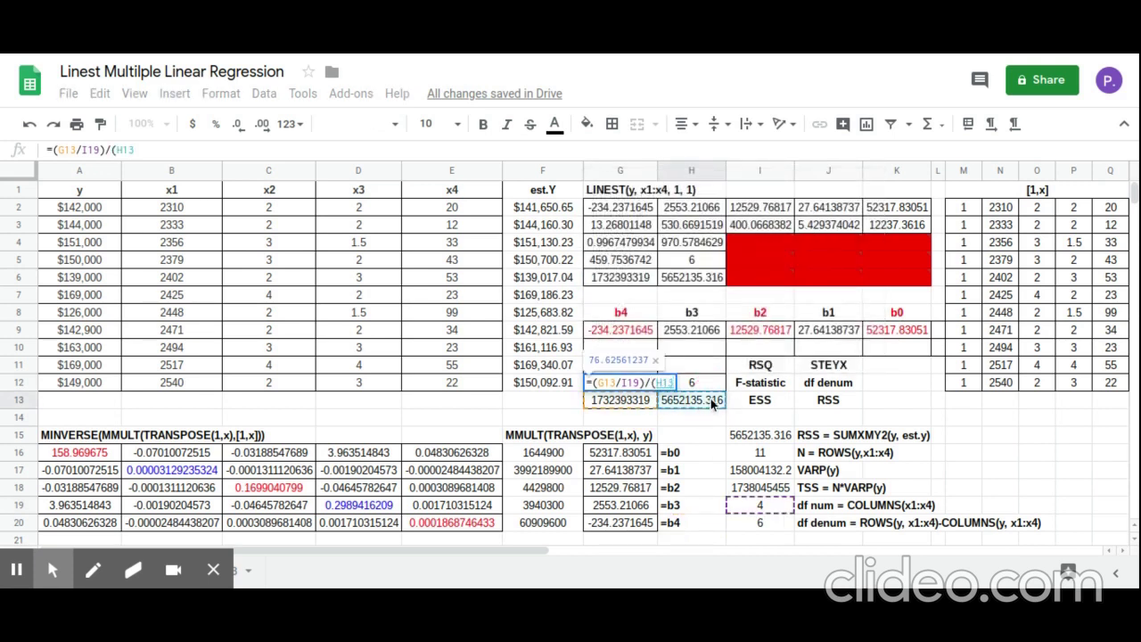
type("/")
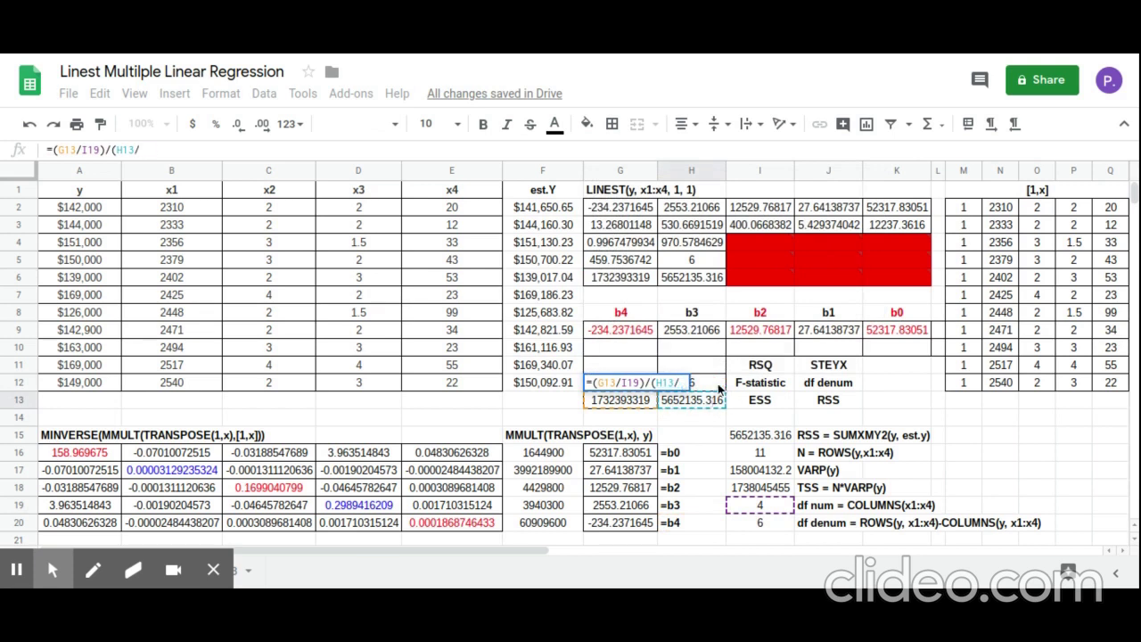
left_click(714, 382)
type(")")
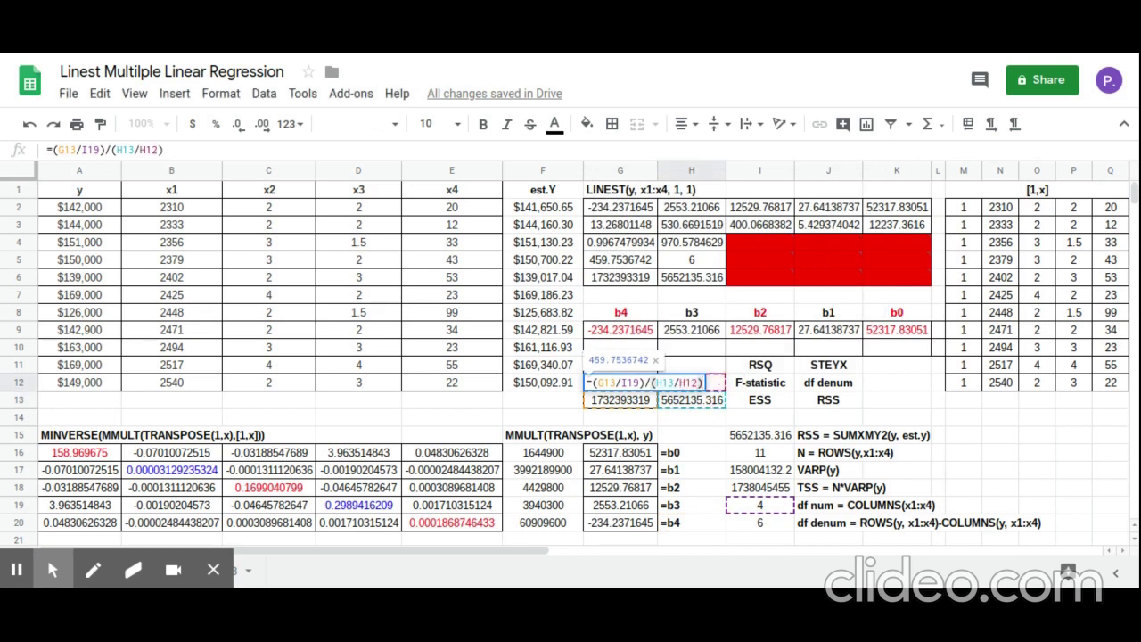
key("Return")
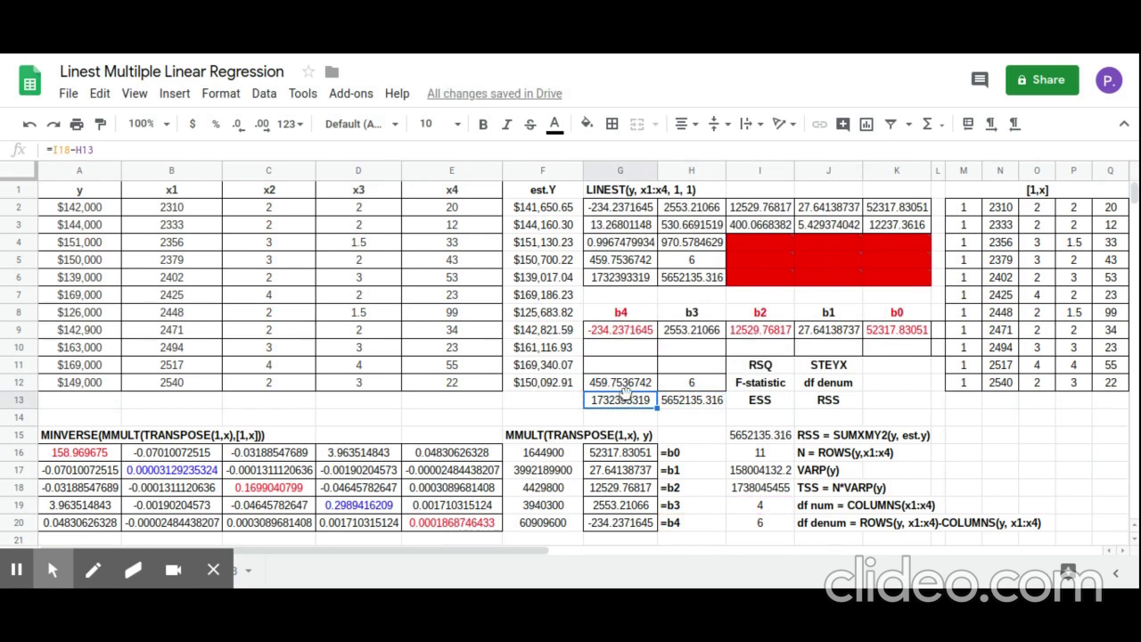
left_click(621, 383)
left_click(632, 261)
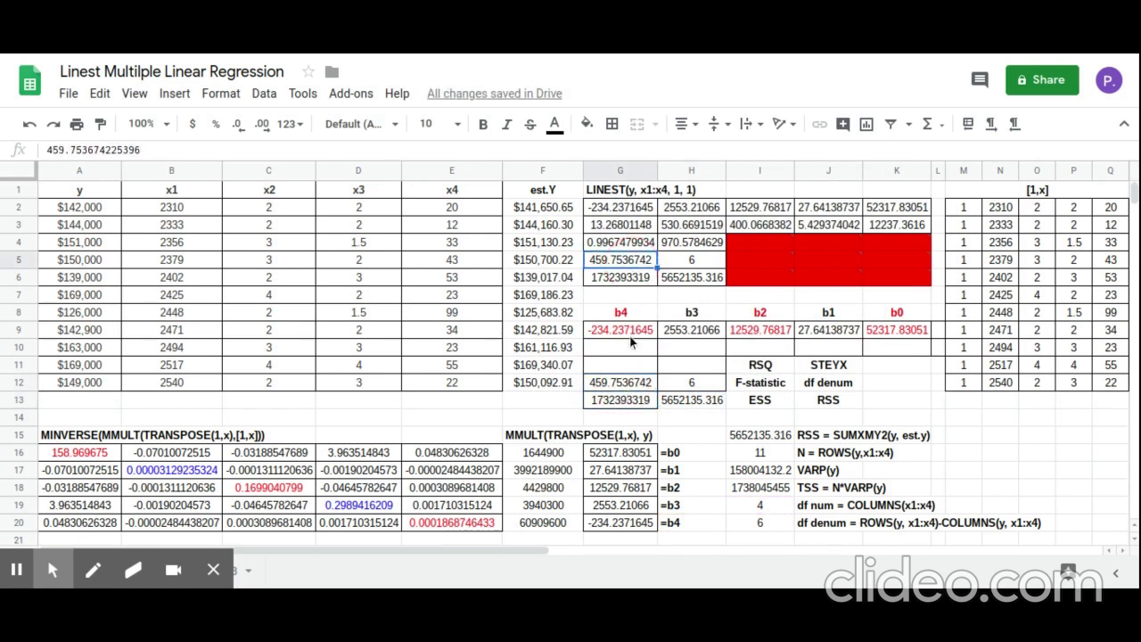
Compute RSQ in G11 by dividing ESS by TSS with =G13/I18, and compare it with LINEST cell G4.
left_click(637, 370)
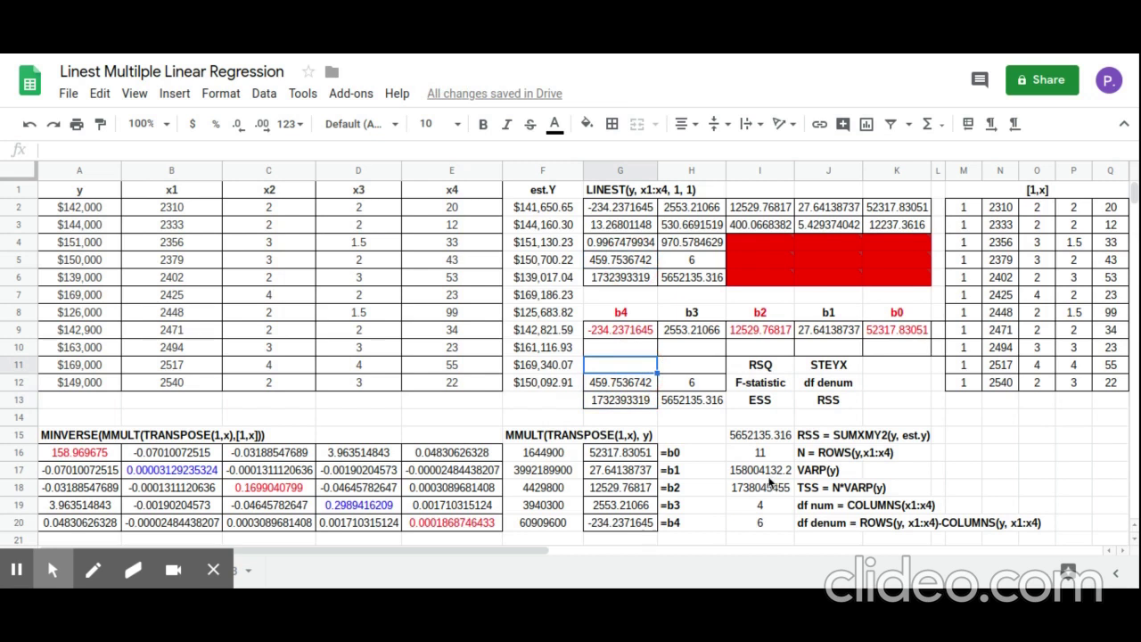
type("=")
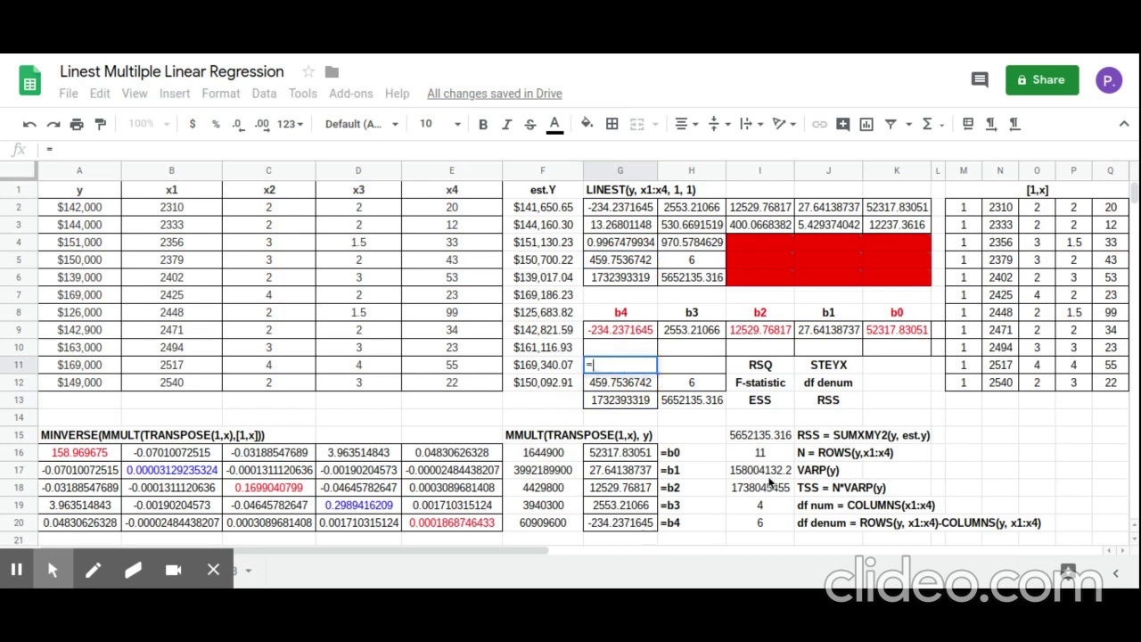
left_click(641, 402)
type("/")
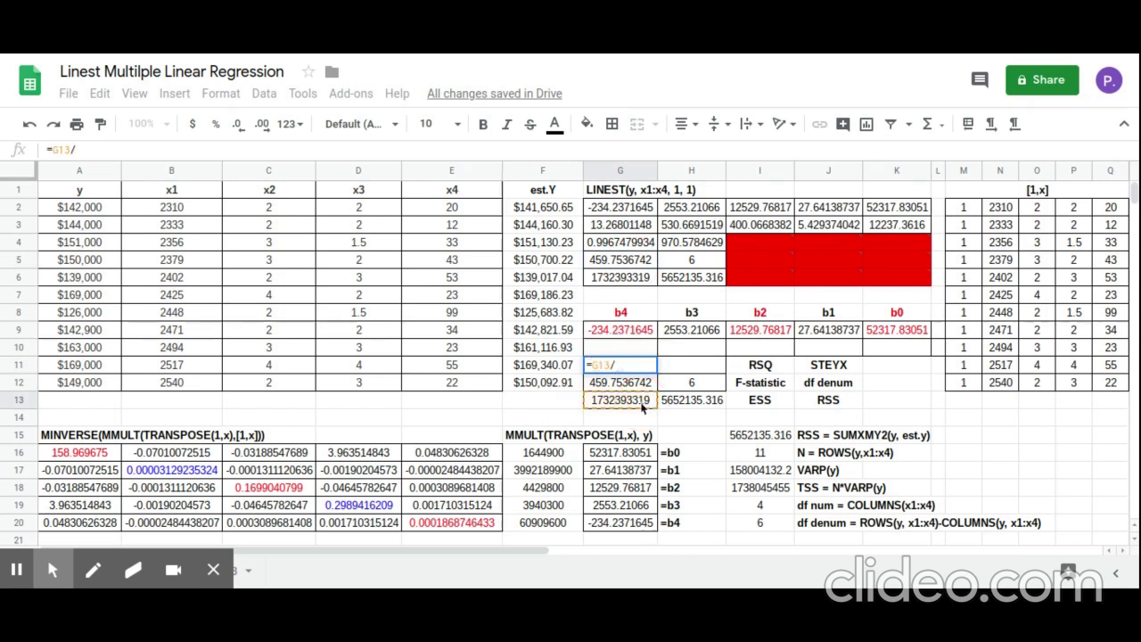
left_click(759, 490)
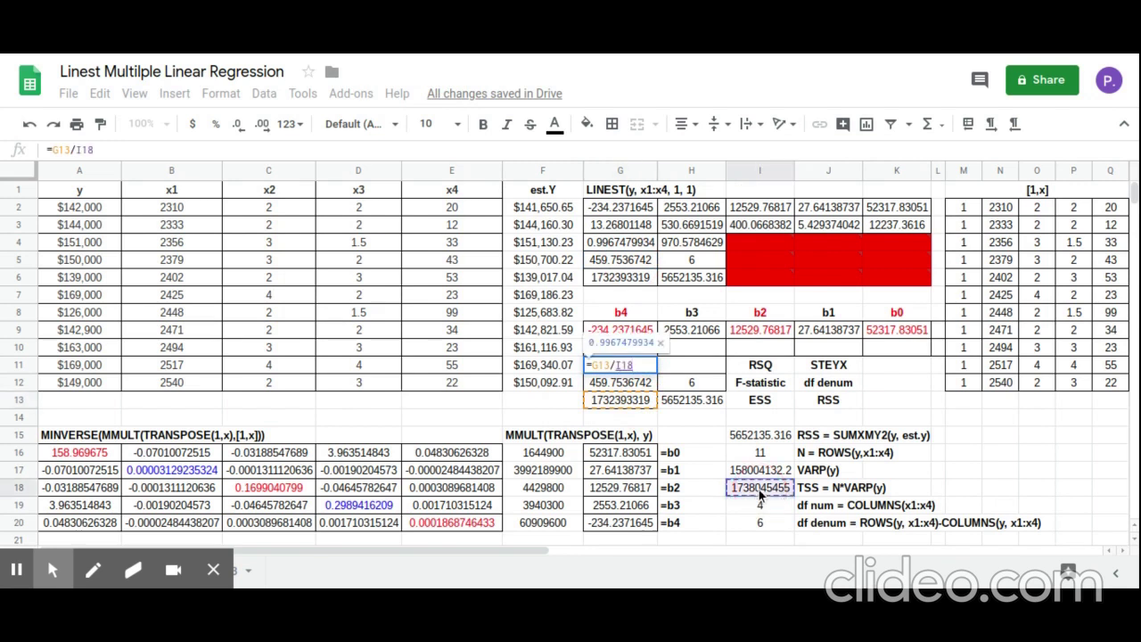
key("Return")
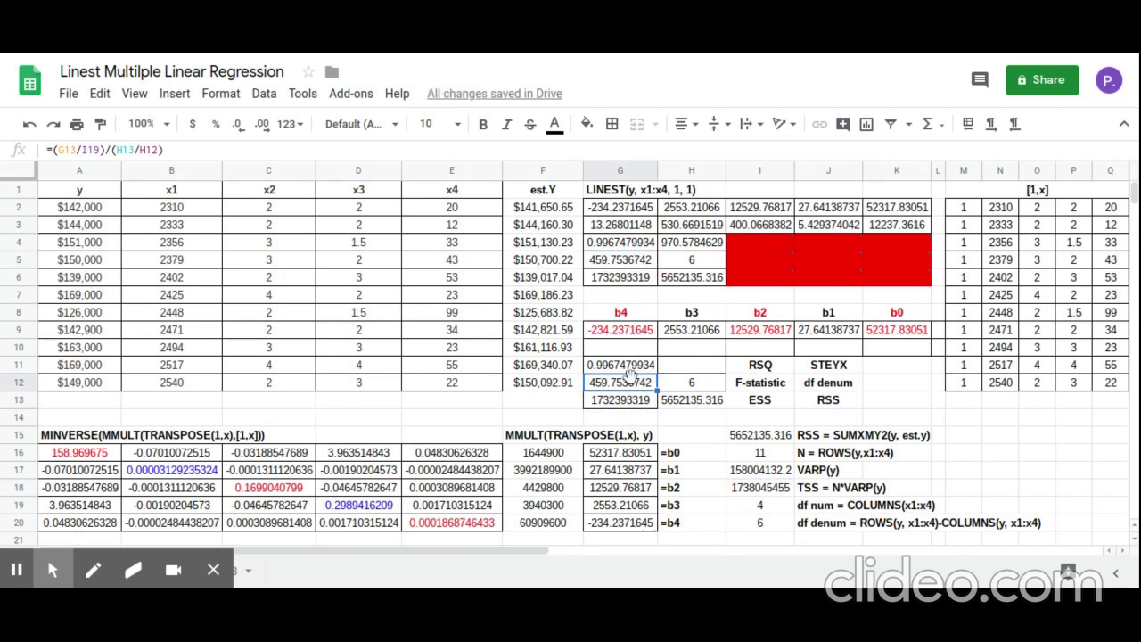
left_click(647, 245)
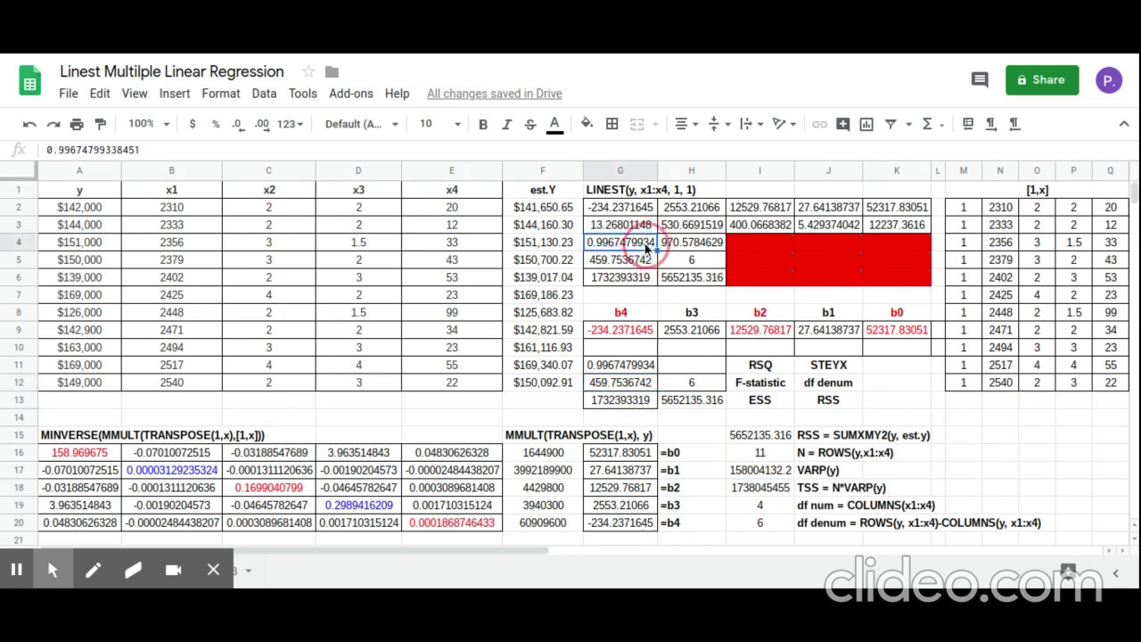
Compute STEYX in H11 from RSS and the denominator degrees of freedom with =SQRT(I15/I20), and compare it with LINEST cell H4.
left_click(675, 373)
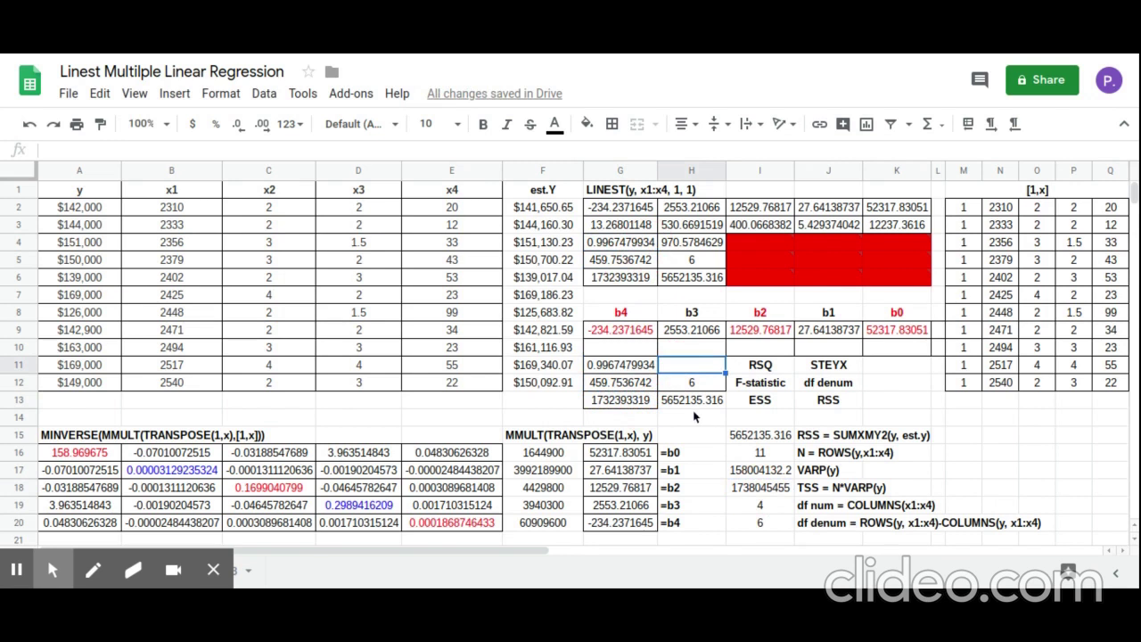
type("=sqrt")
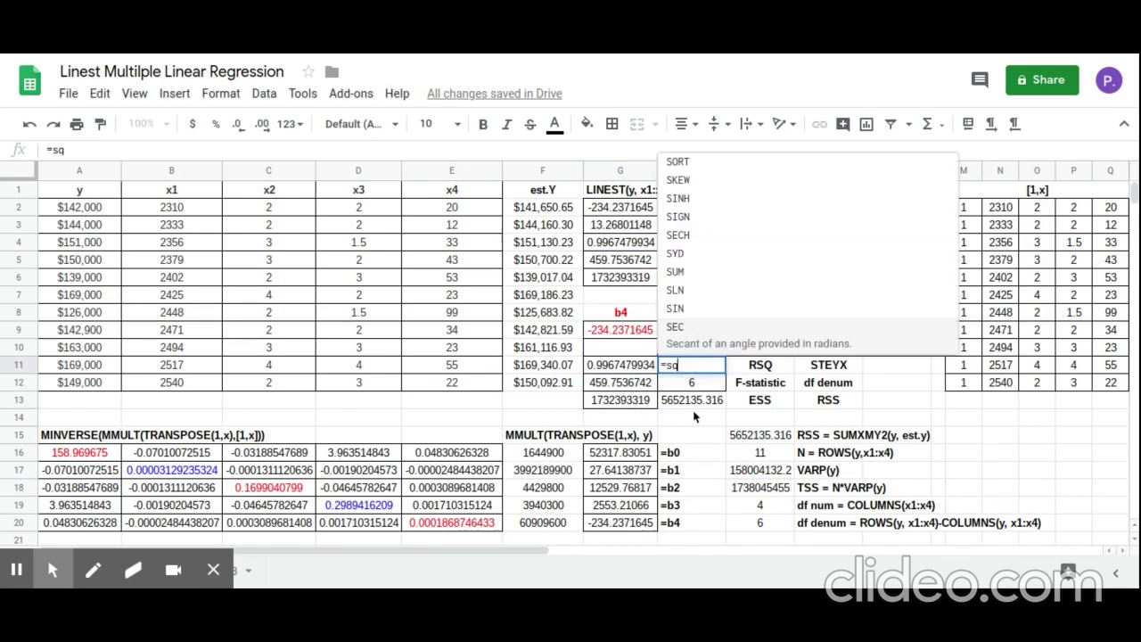
left_click(715, 328)
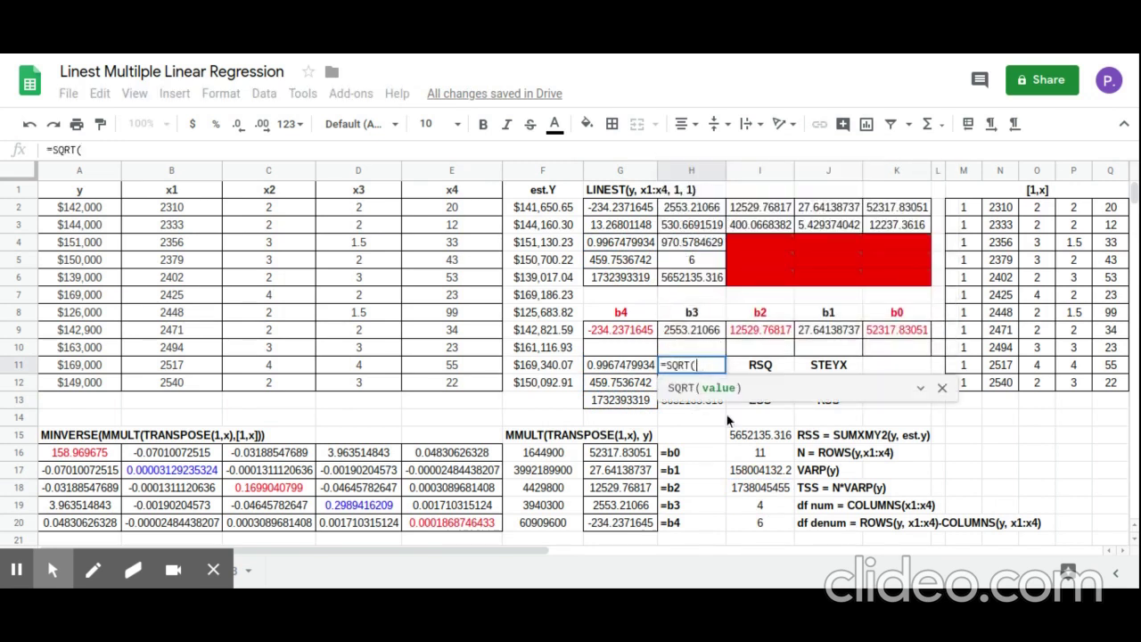
left_click(763, 436)
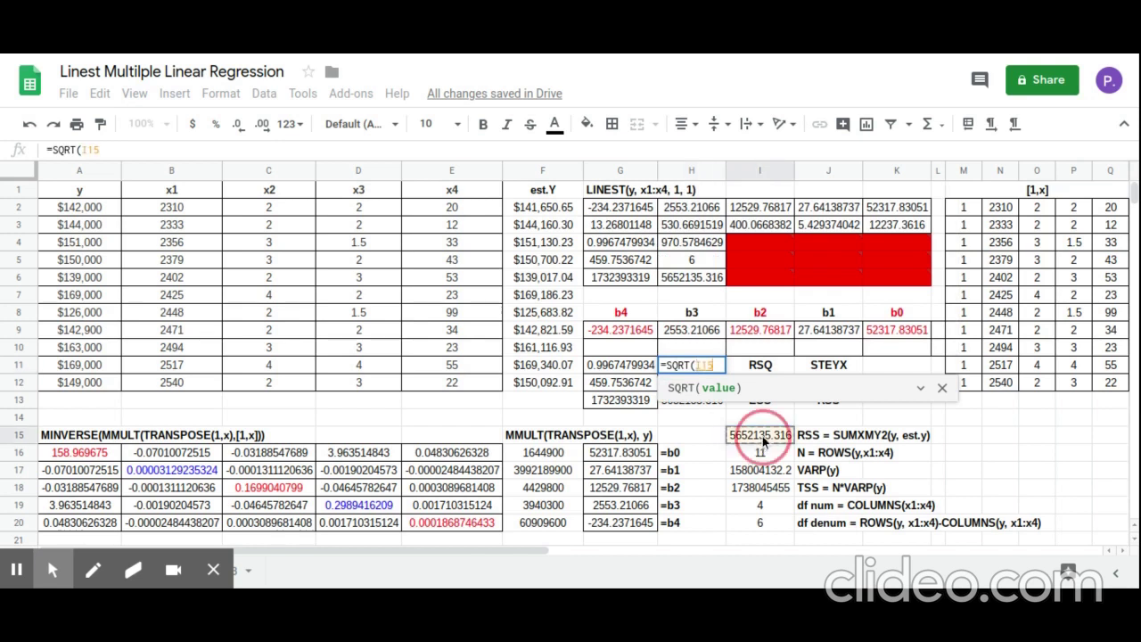
type("/")
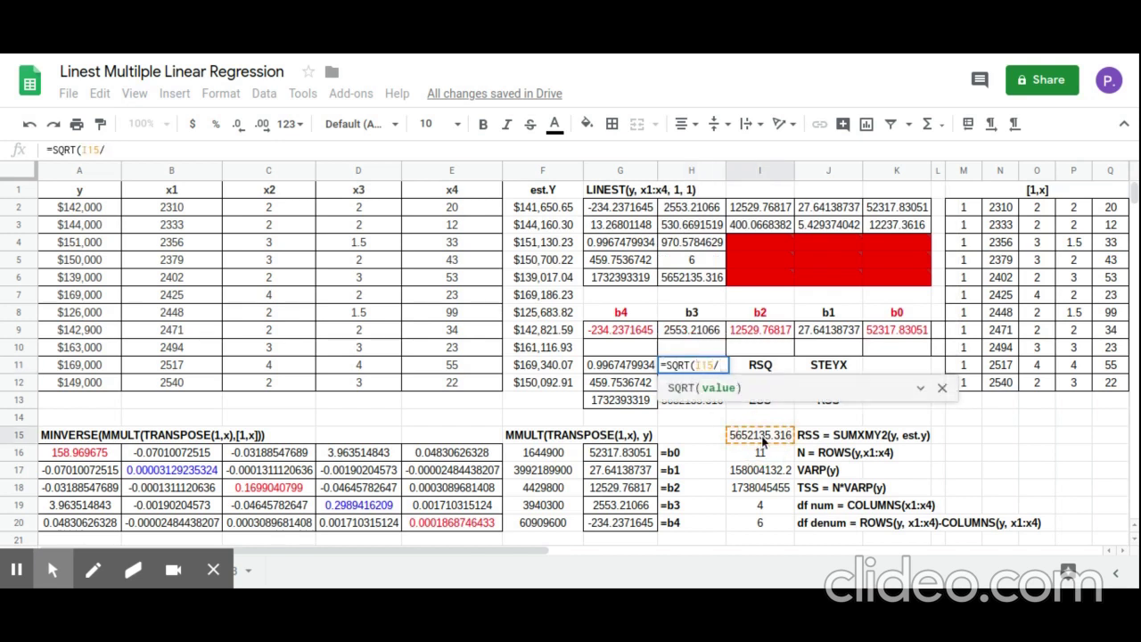
left_click(761, 525)
type(")")
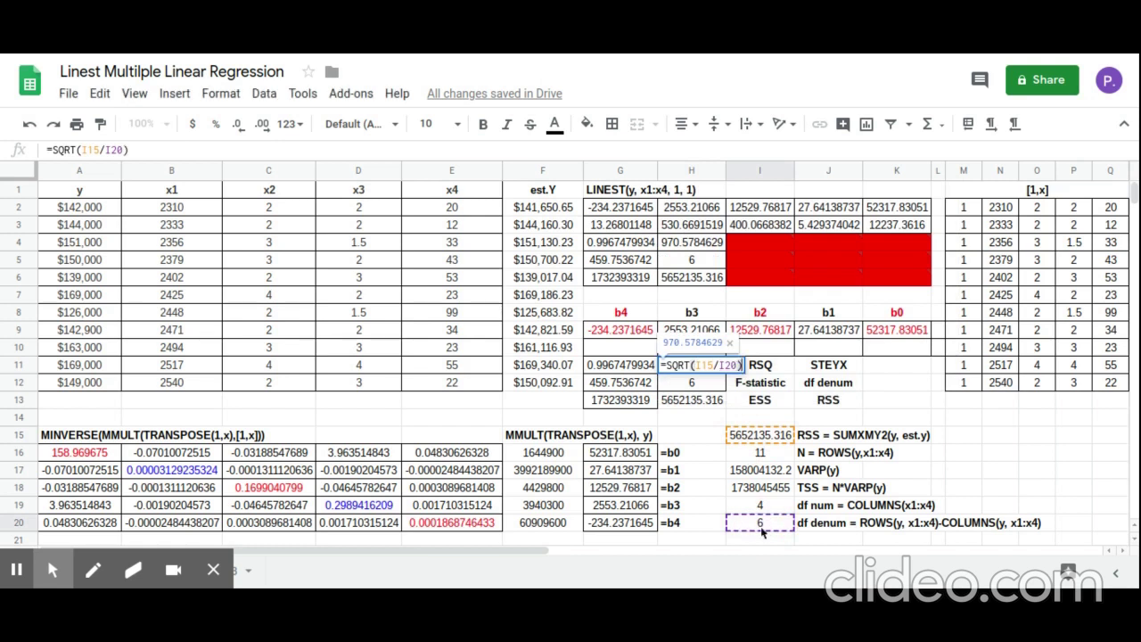
key("Return")
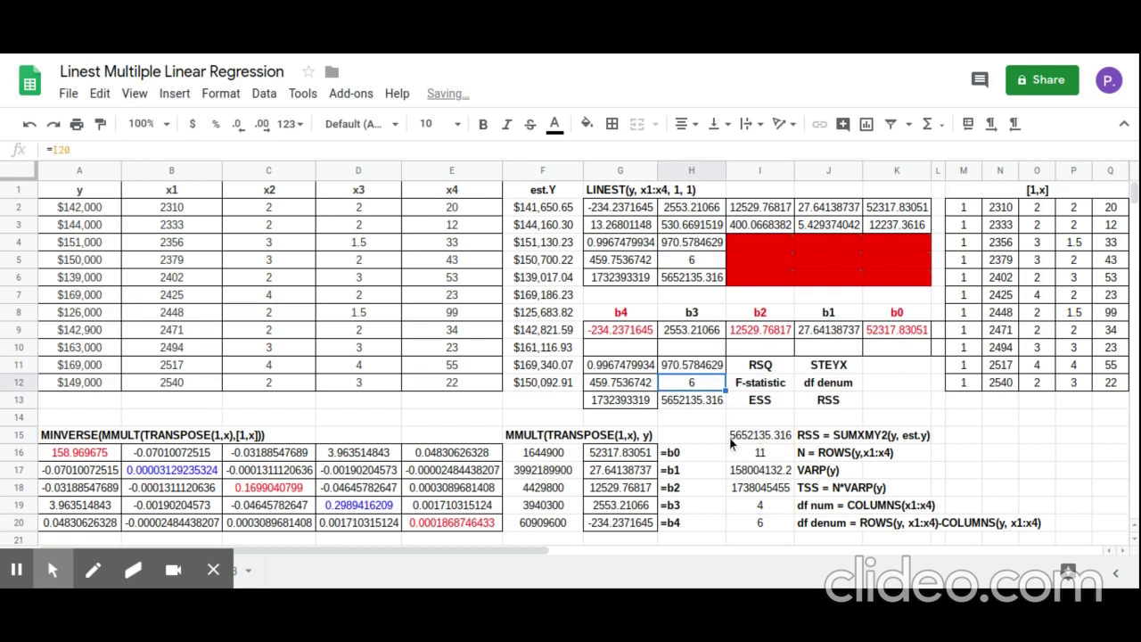
left_click(707, 247)
left_click(702, 367)
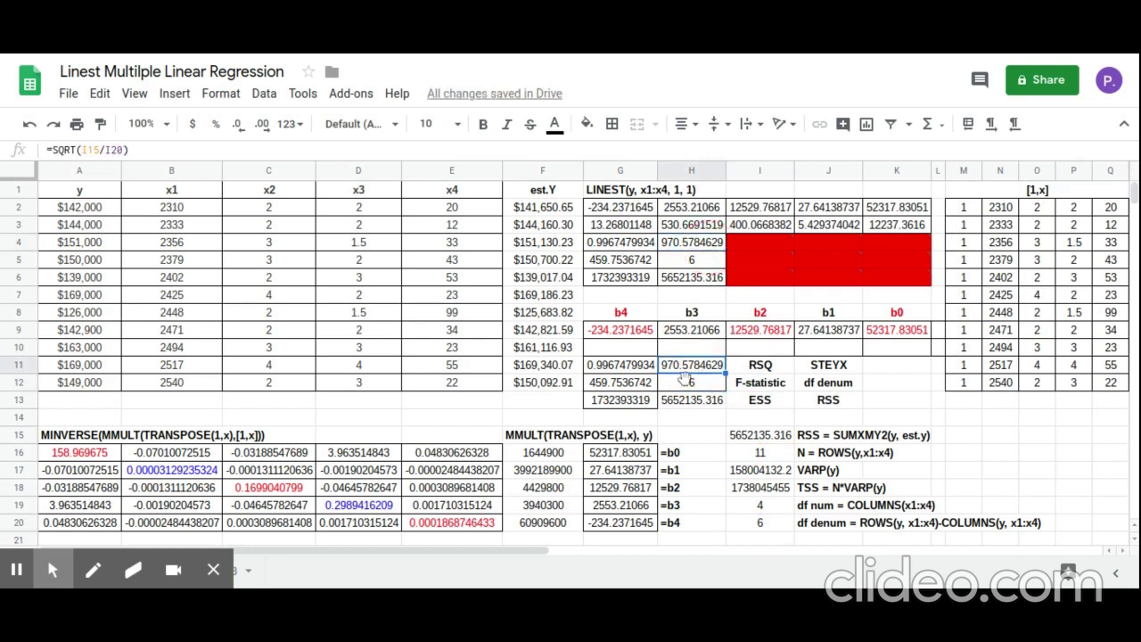
Compute the standard error of b0 in K10 with =H11*SQRT(A16) and compare it with LINEST cell K3.
left_click(886, 350)
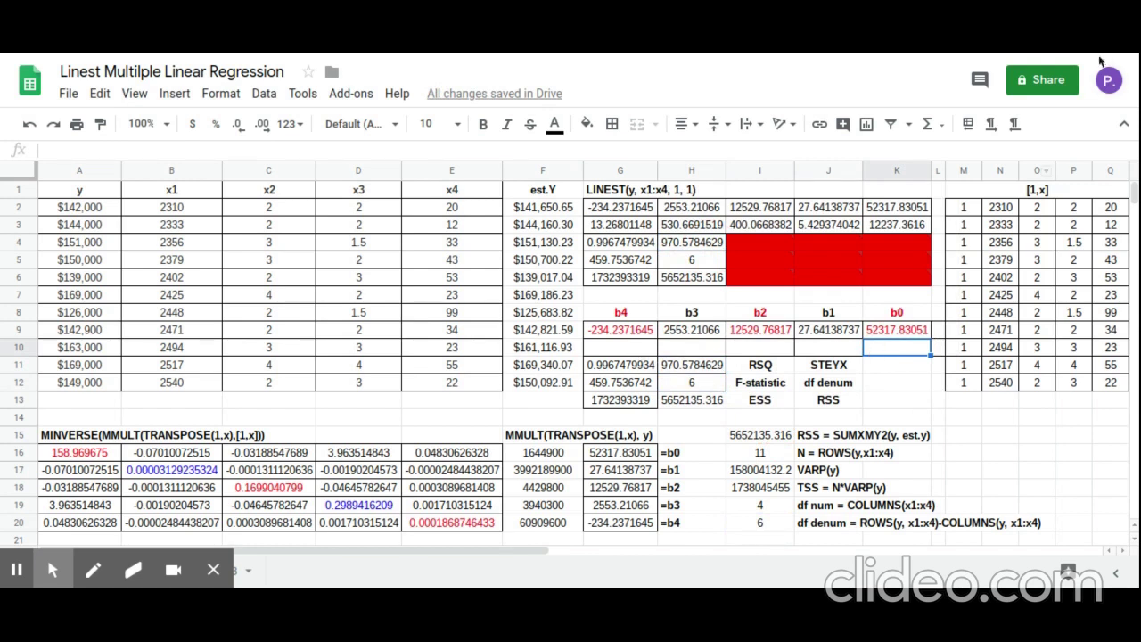
left_click(911, 354)
type("=")
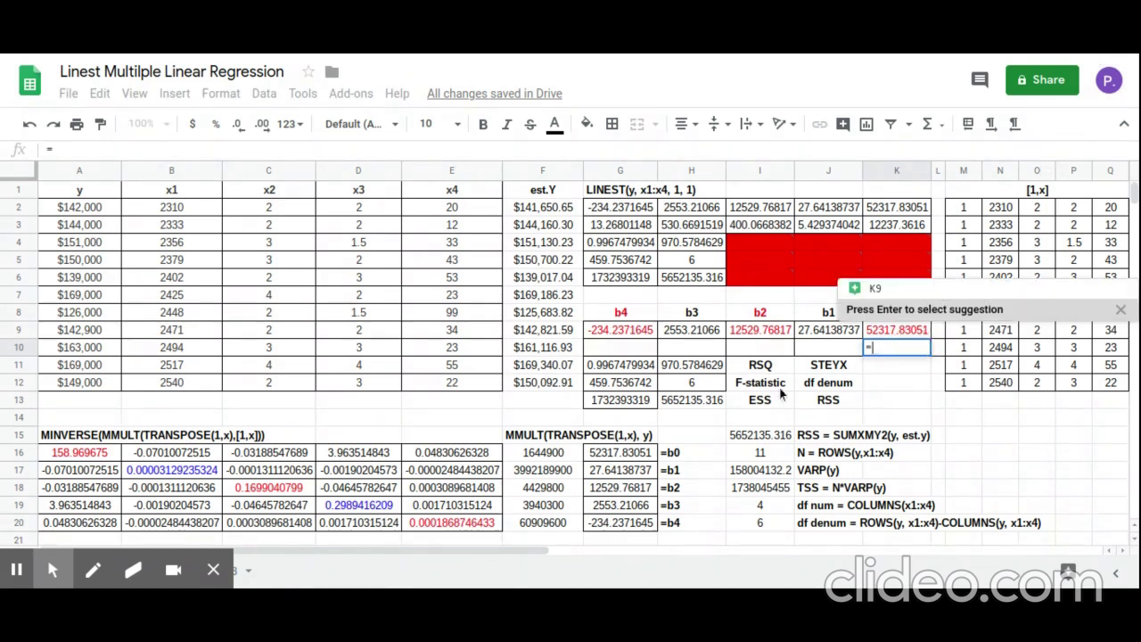
left_click(694, 365)
type("*sqrt")
left_click(858, 312)
left_click(101, 459)
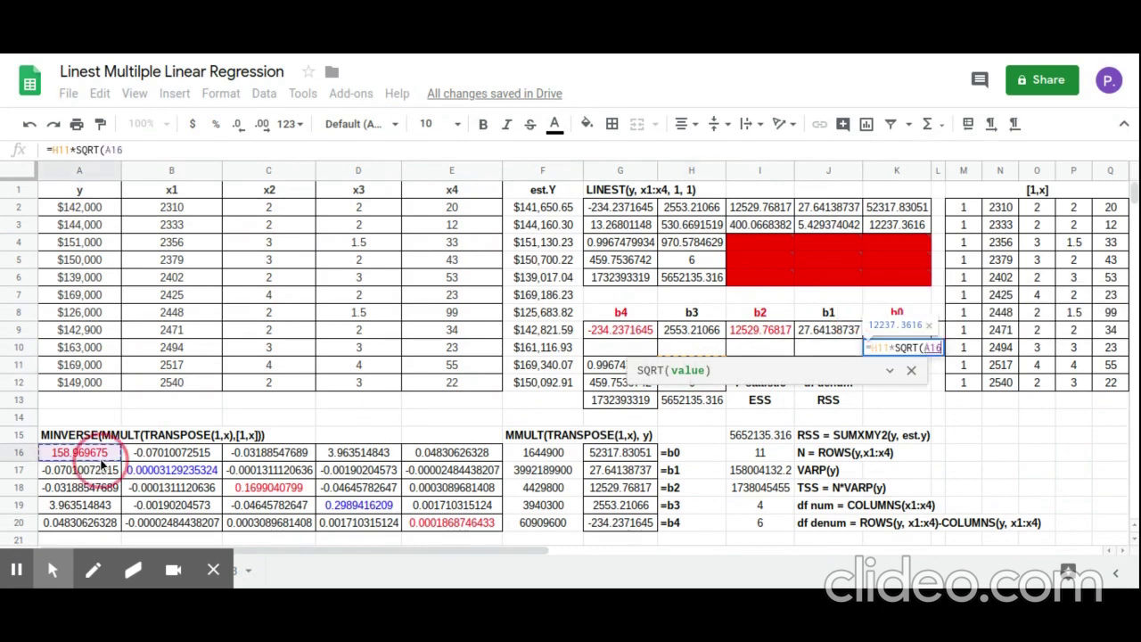
key("Return")
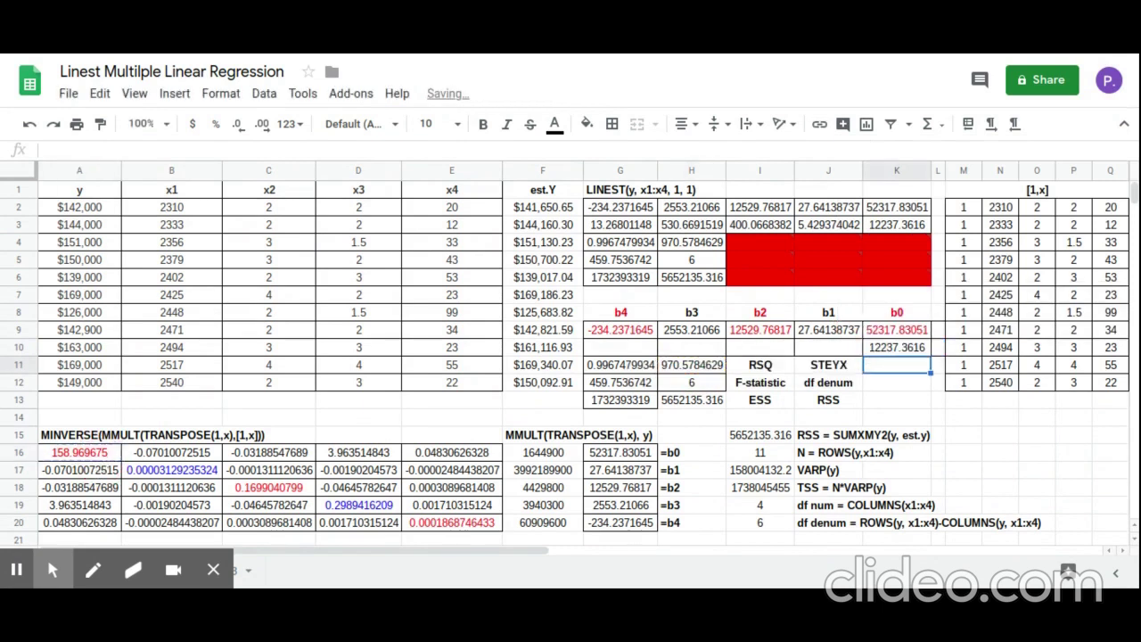
left_click(910, 224)
Compute the standard error of b1 in J10 with =H11*SQRT(B17), using the second diagonal element of the inverse matrix.
left_click(859, 353)
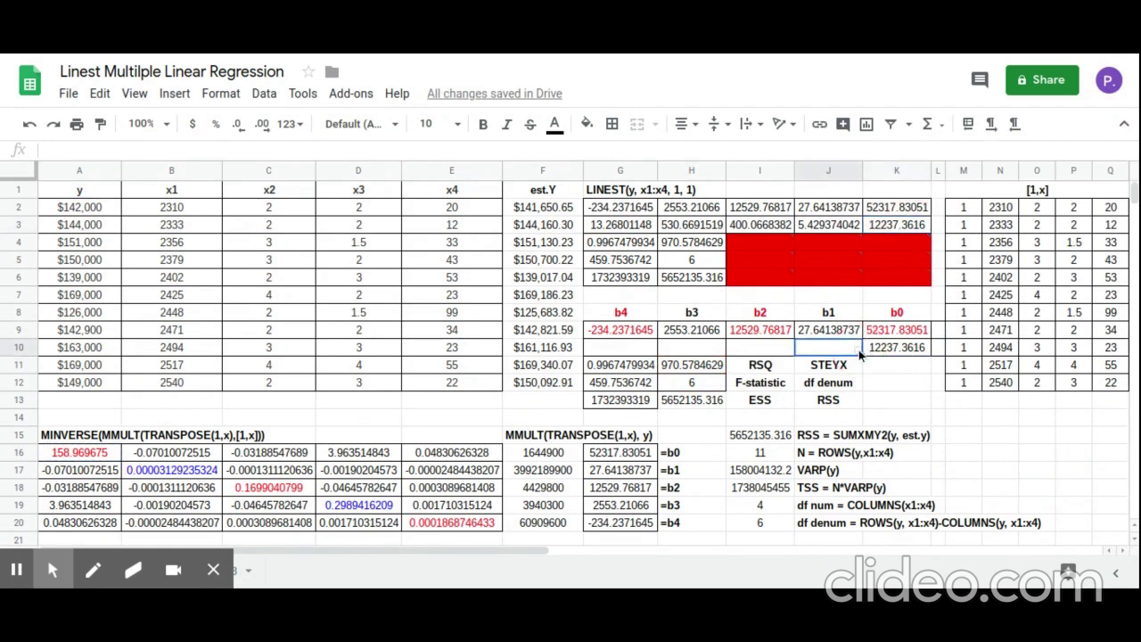
type("=")
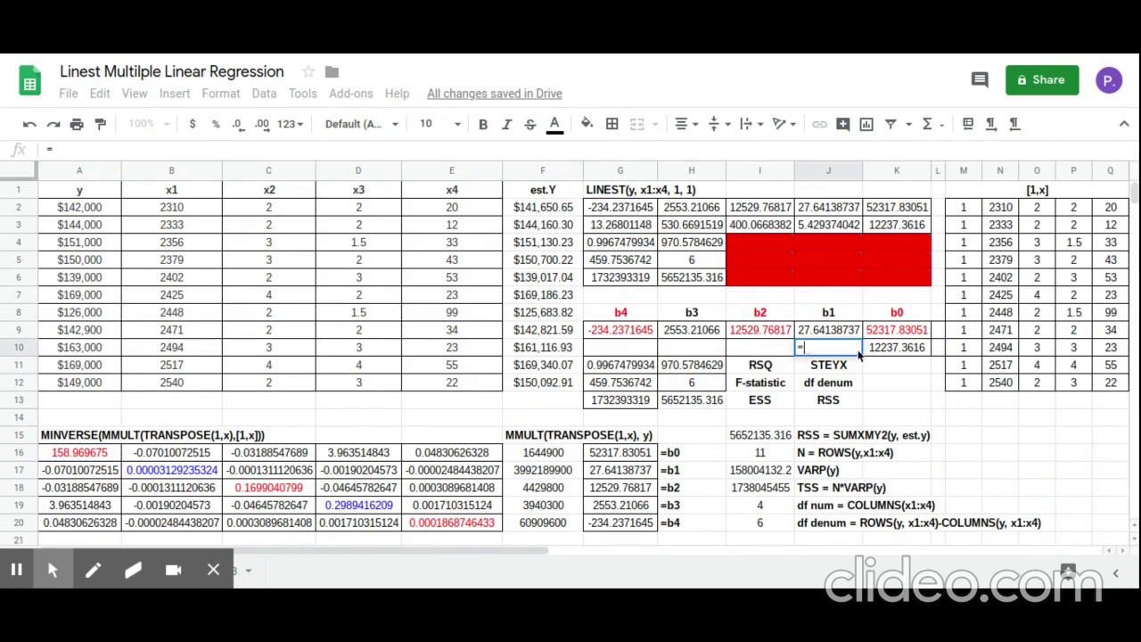
left_click(700, 368)
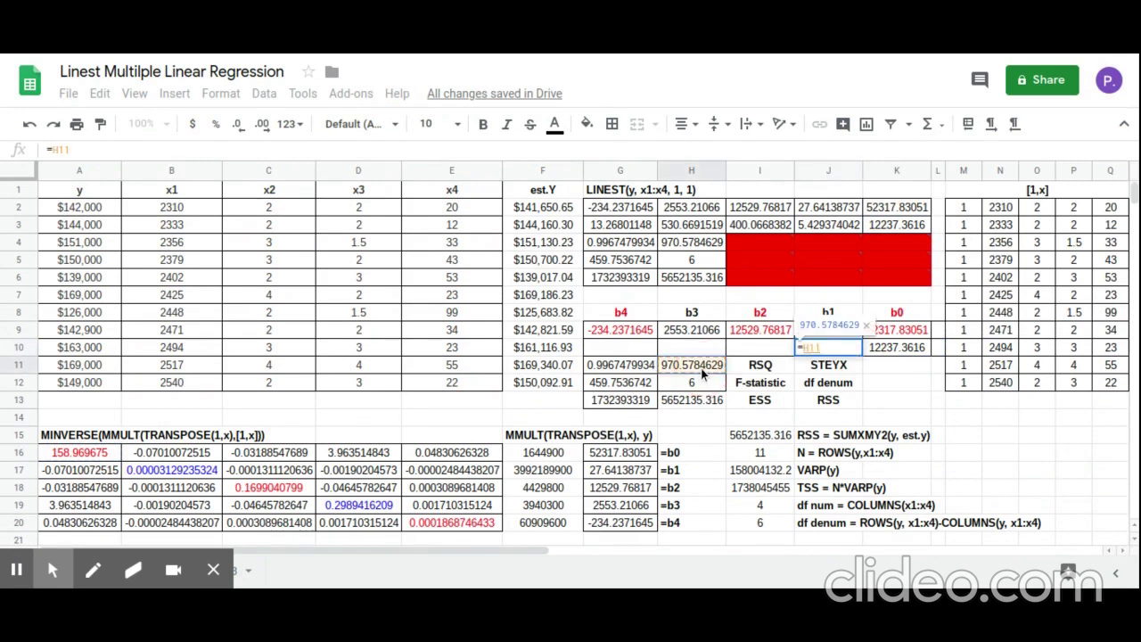
type("*sqqr")
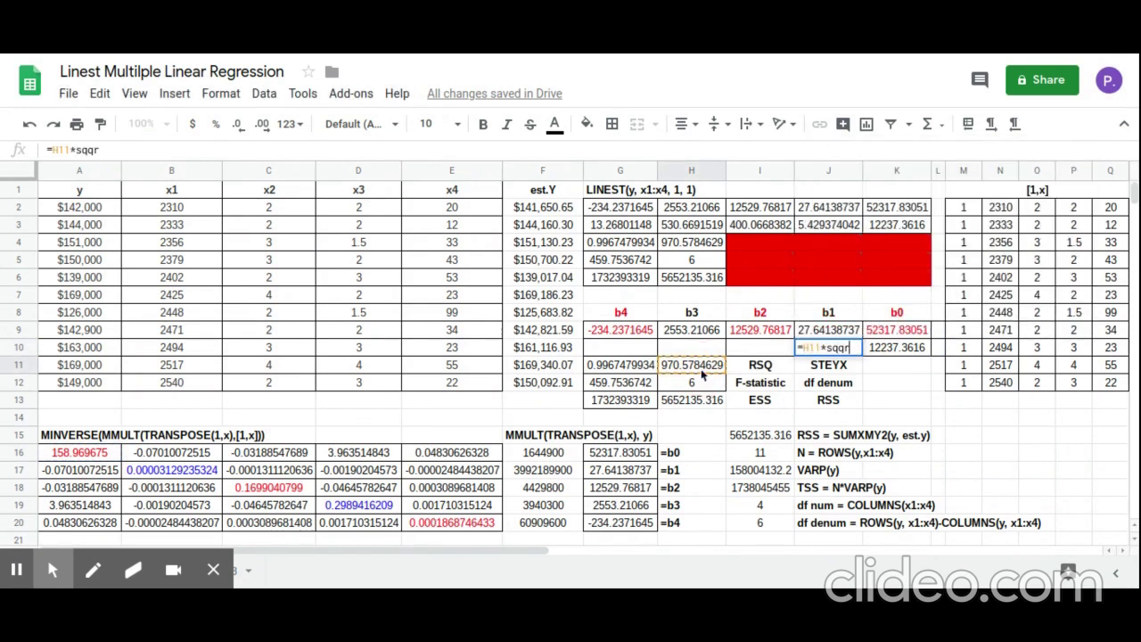
key("Left")
key("BackSpace")
key("Up")
key("Down")
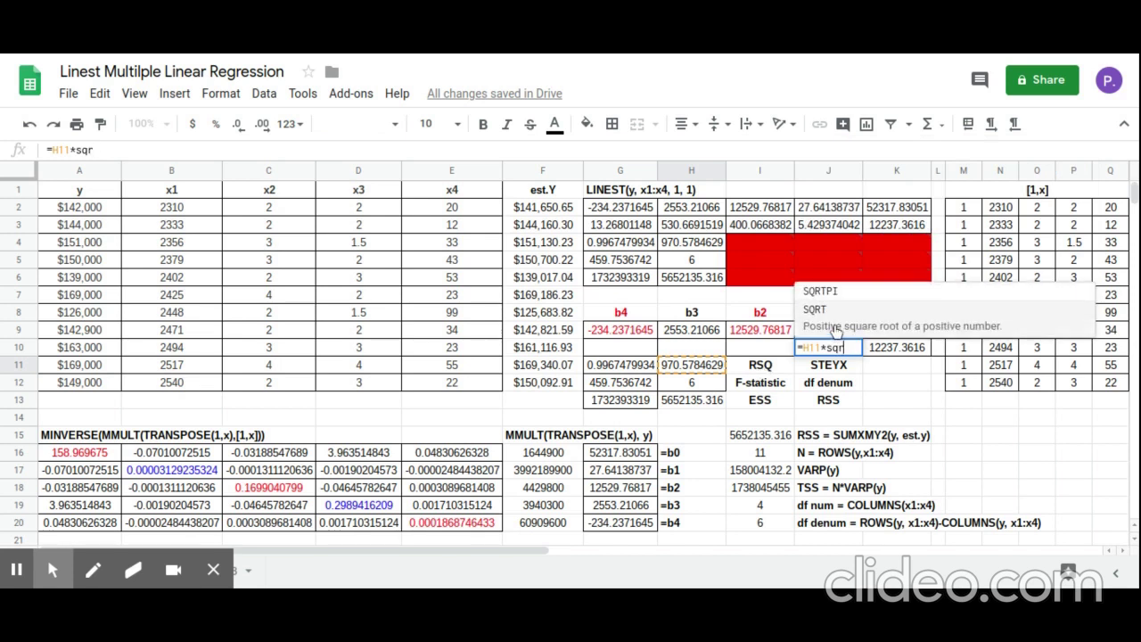
key("Tab")
left_click(189, 474)
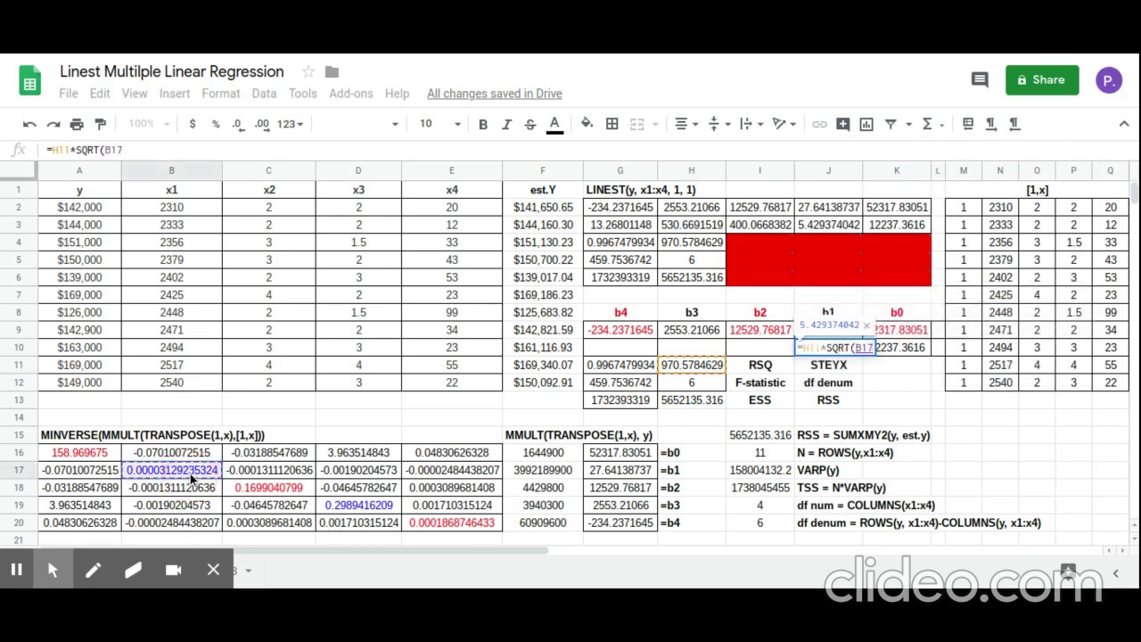
type(")")
key("Return")
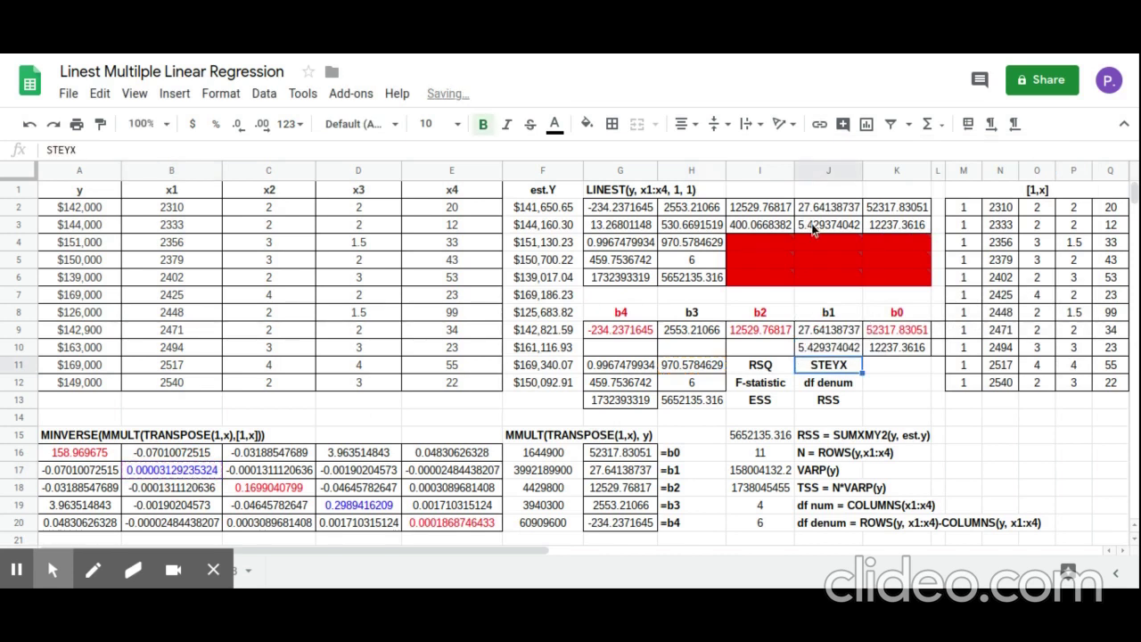
Compute the standard error of b2 in I10 with =H11*SQRT(C18) and compare it with LINEST cell I3.
left_click(757, 352)
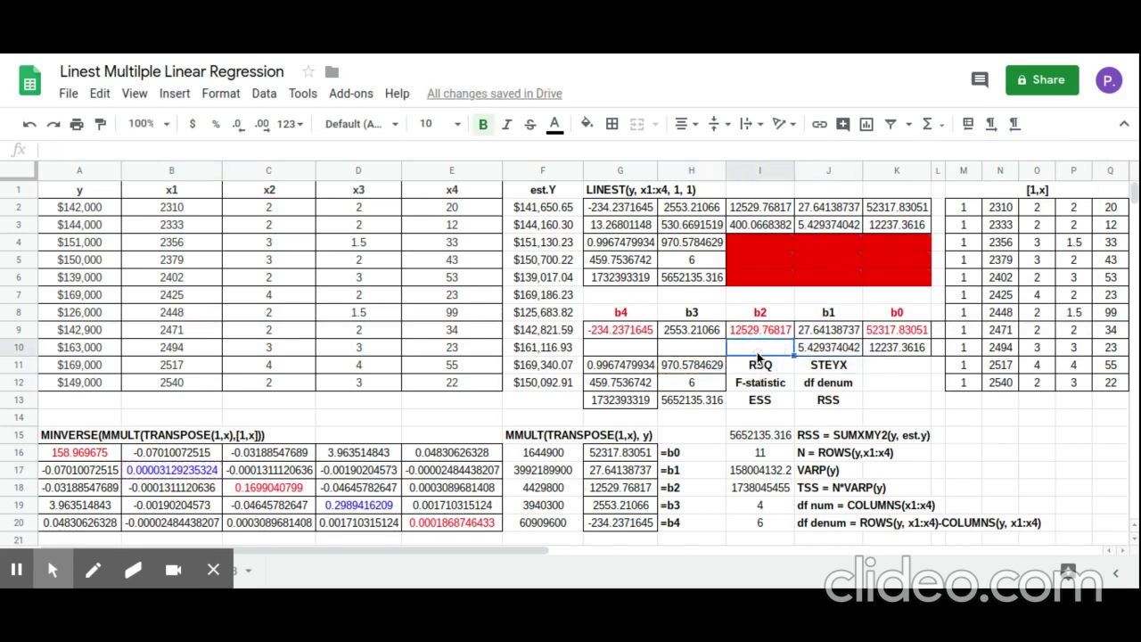
type("=")
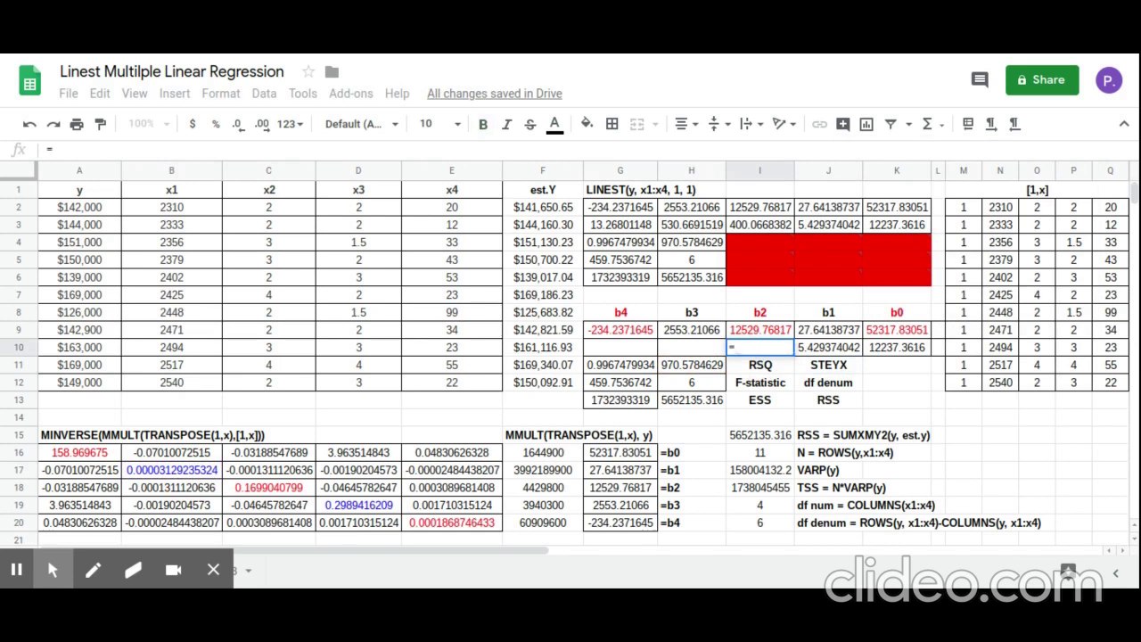
left_click(703, 365)
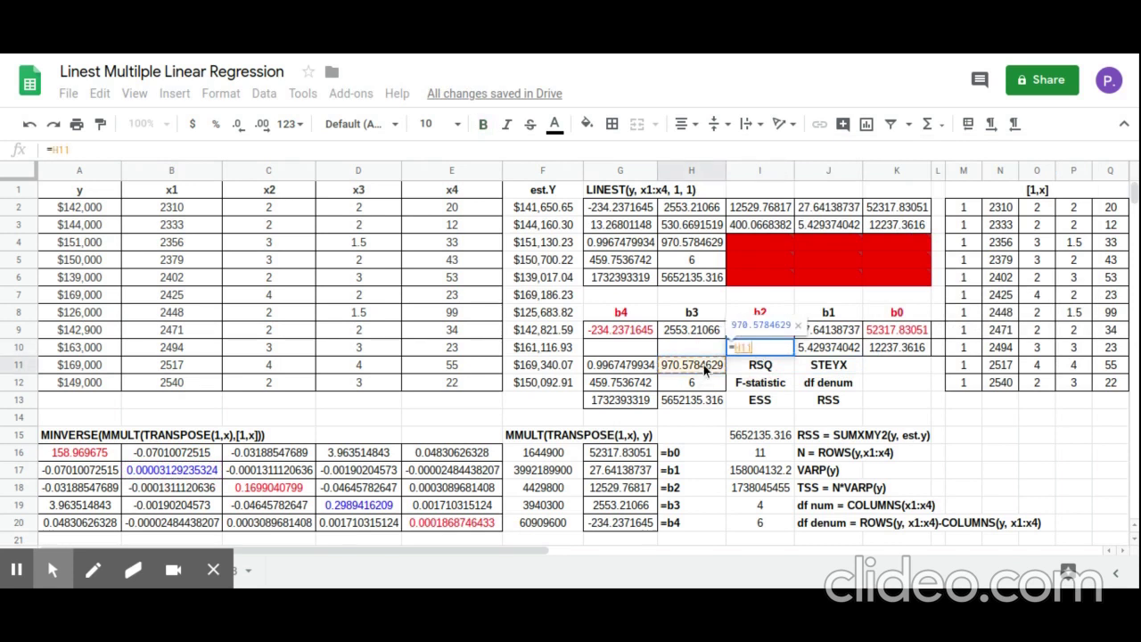
type("*sq")
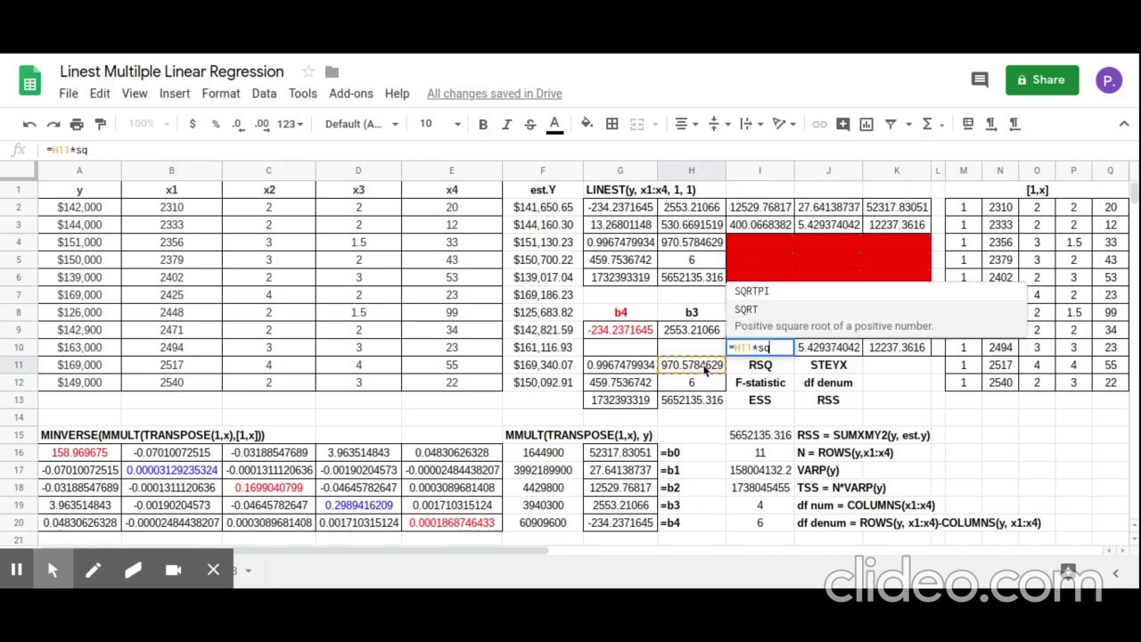
left_click(789, 326)
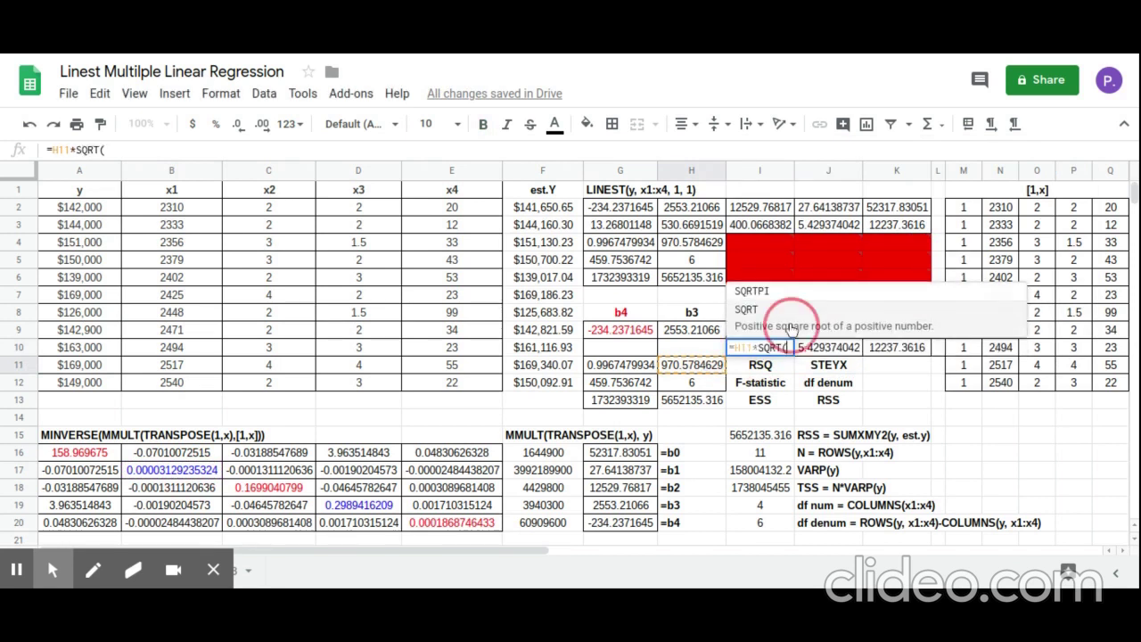
left_click(300, 493)
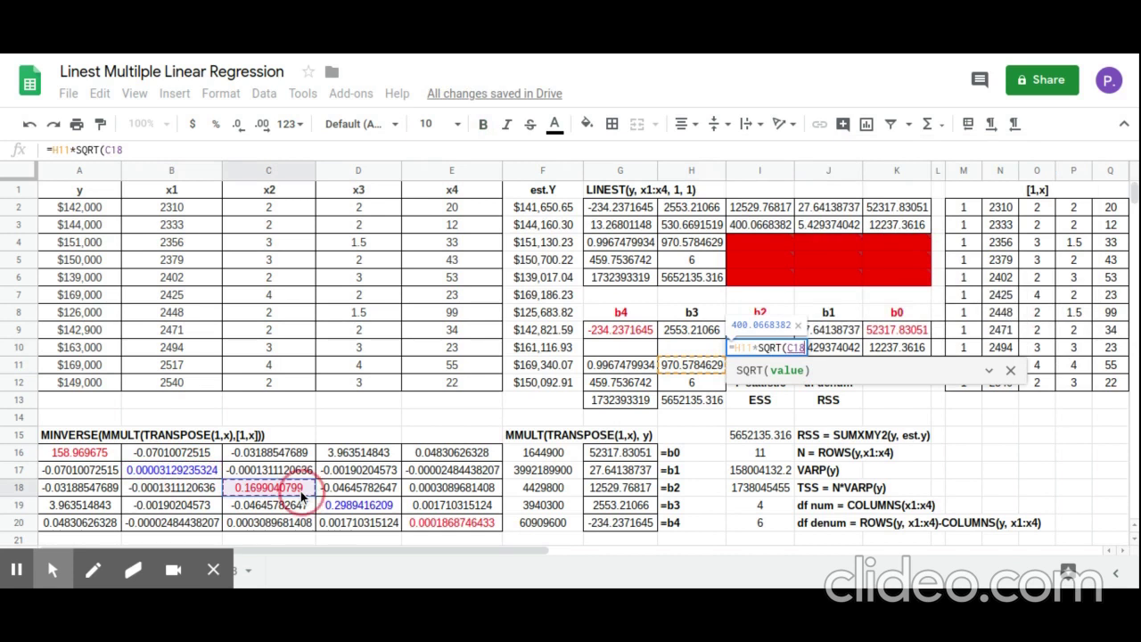
key("Return")
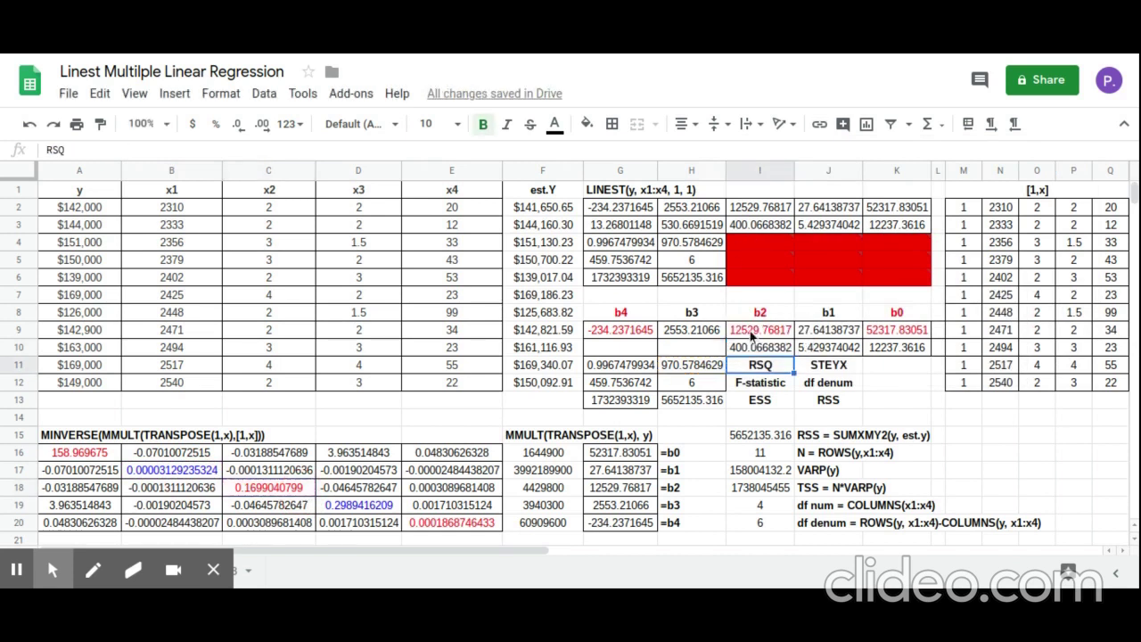
left_click(683, 351)
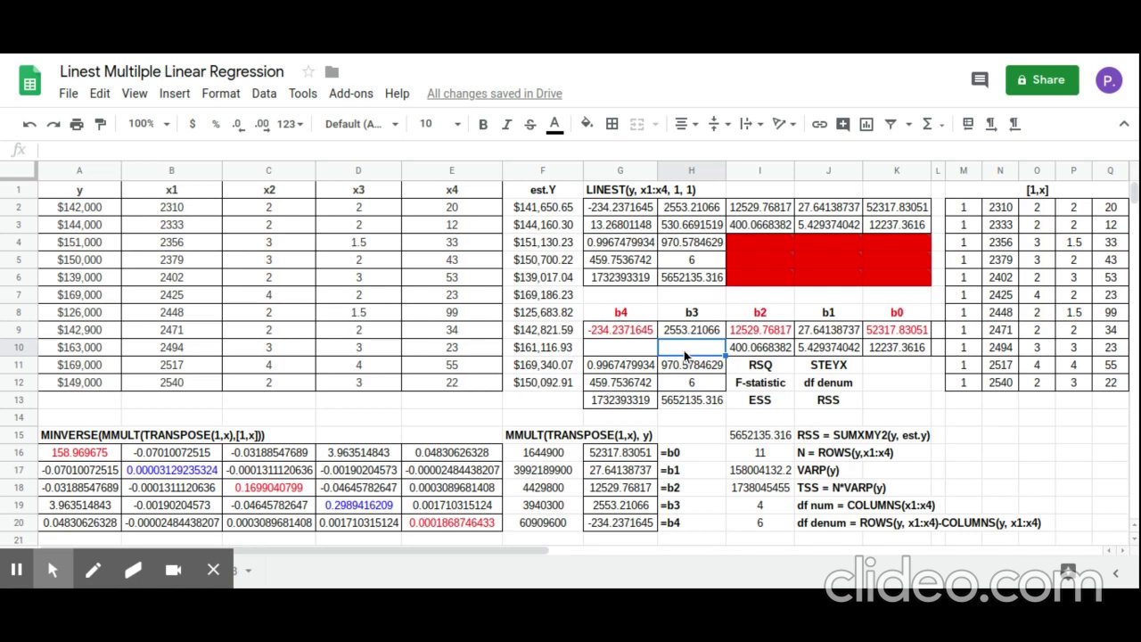
left_click(774, 353)
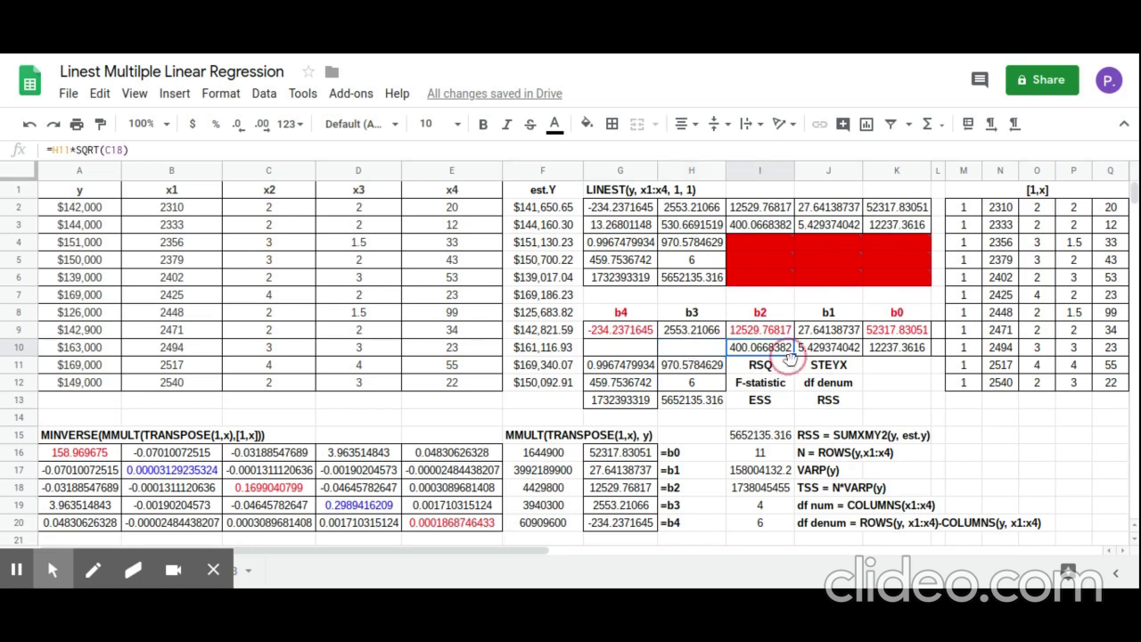
left_click(774, 223)
Compute the standard error of b3 in H10 with =H11*SQRT(D19) and compare it with LINEST cell H3.
left_click(683, 353)
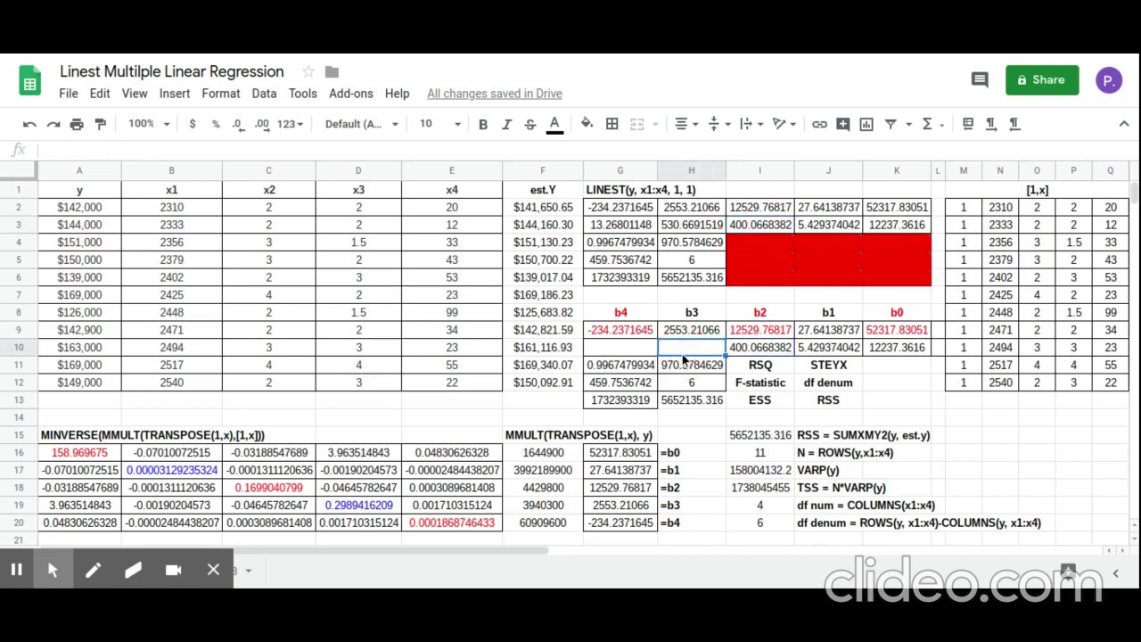
type("=")
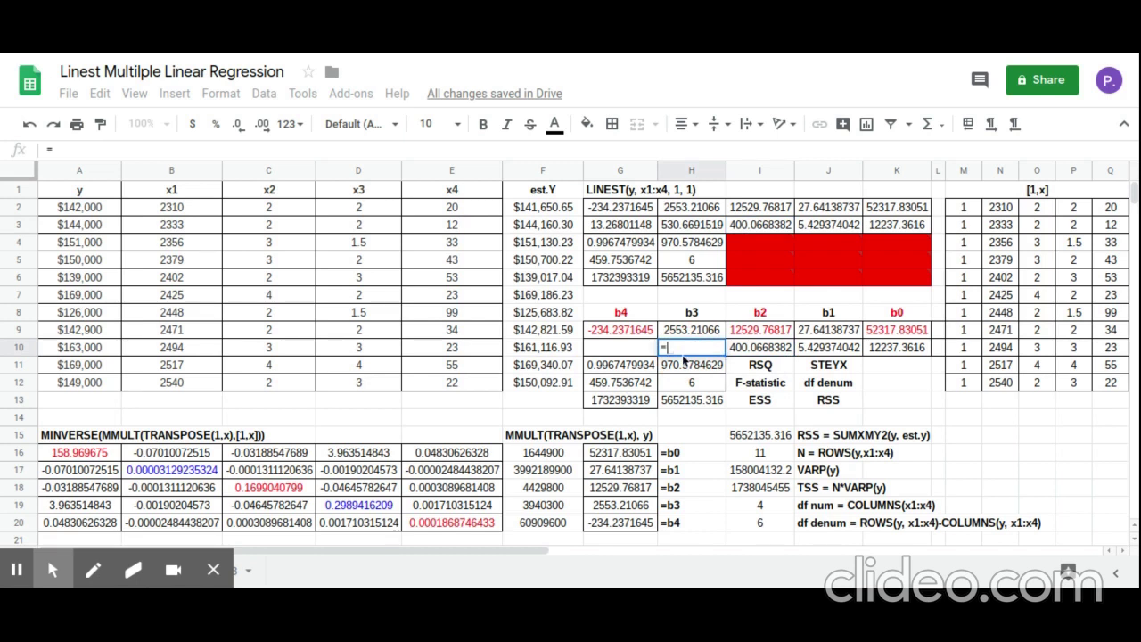
left_click(697, 365)
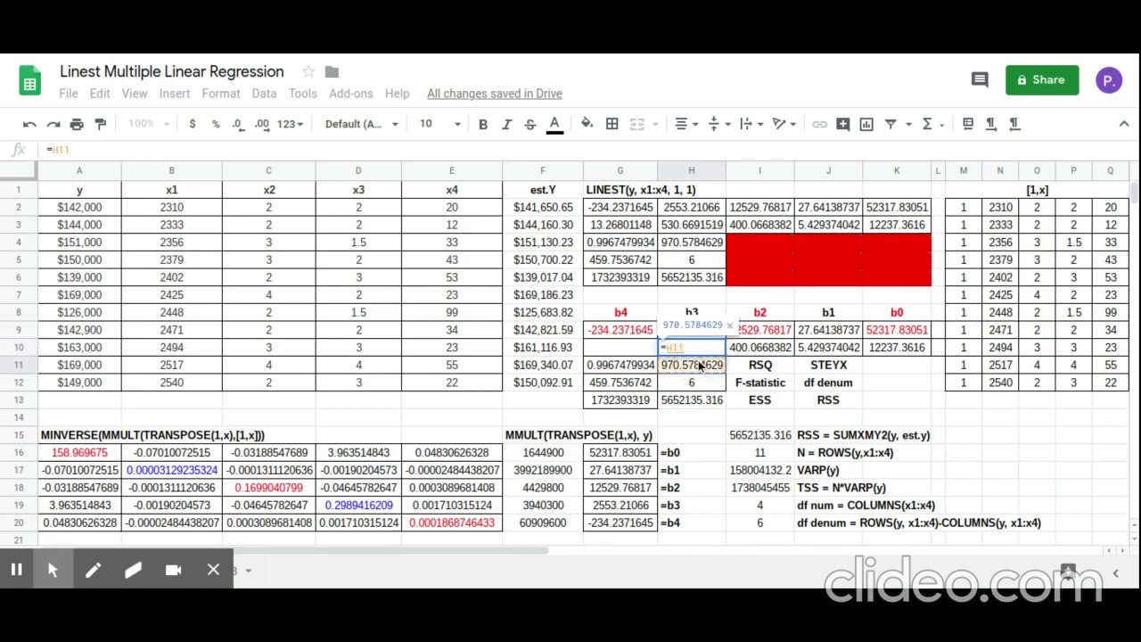
type("*")
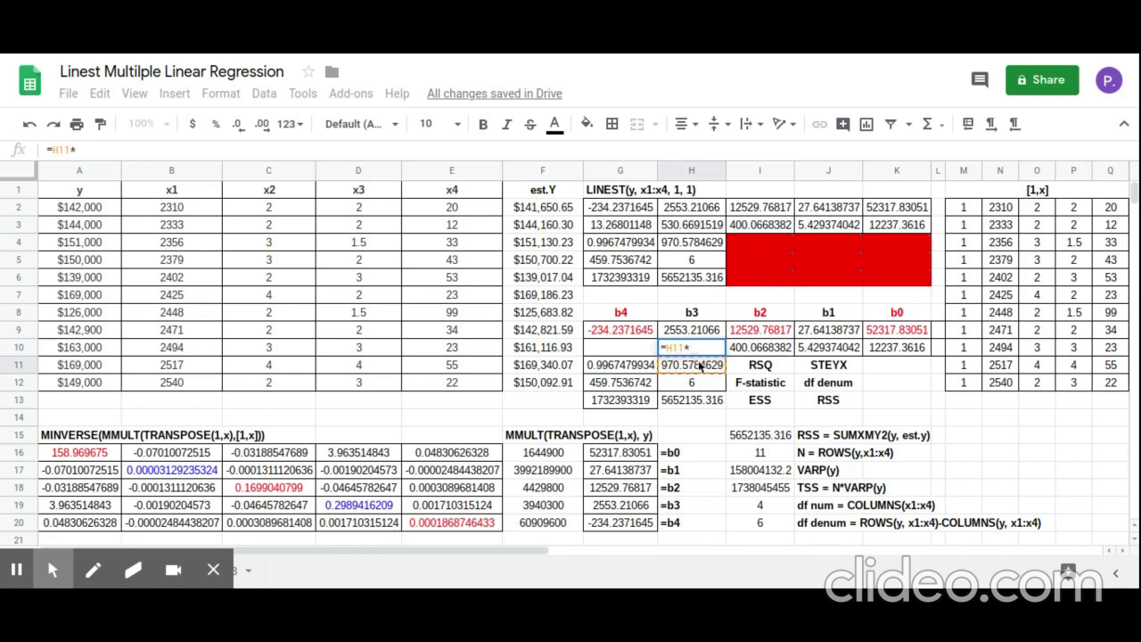
type("sqr")
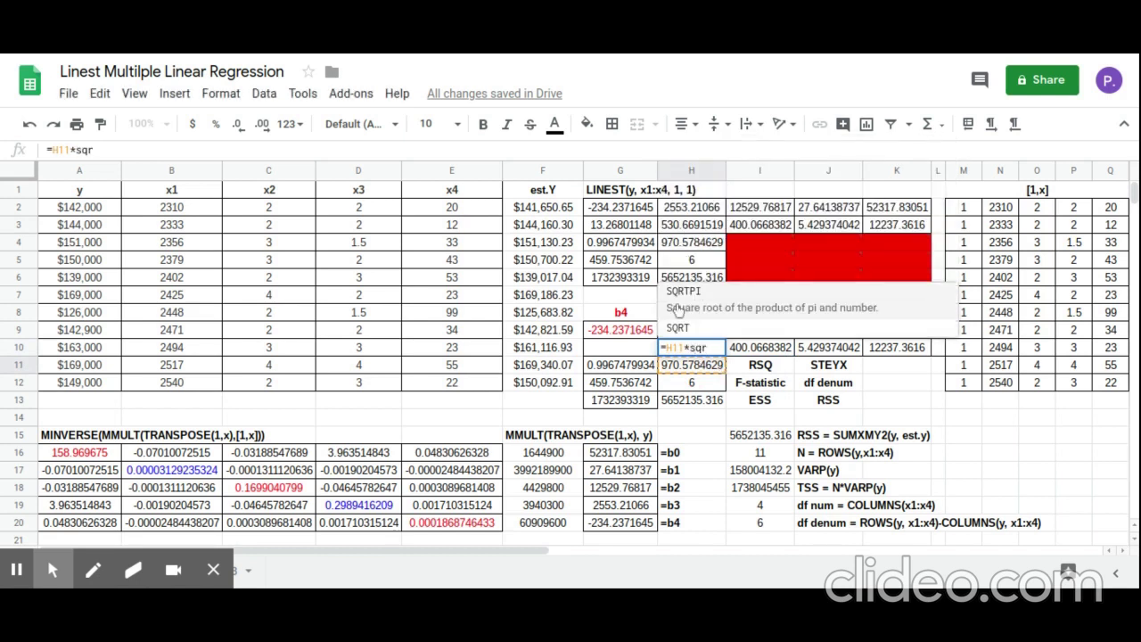
left_click(699, 328)
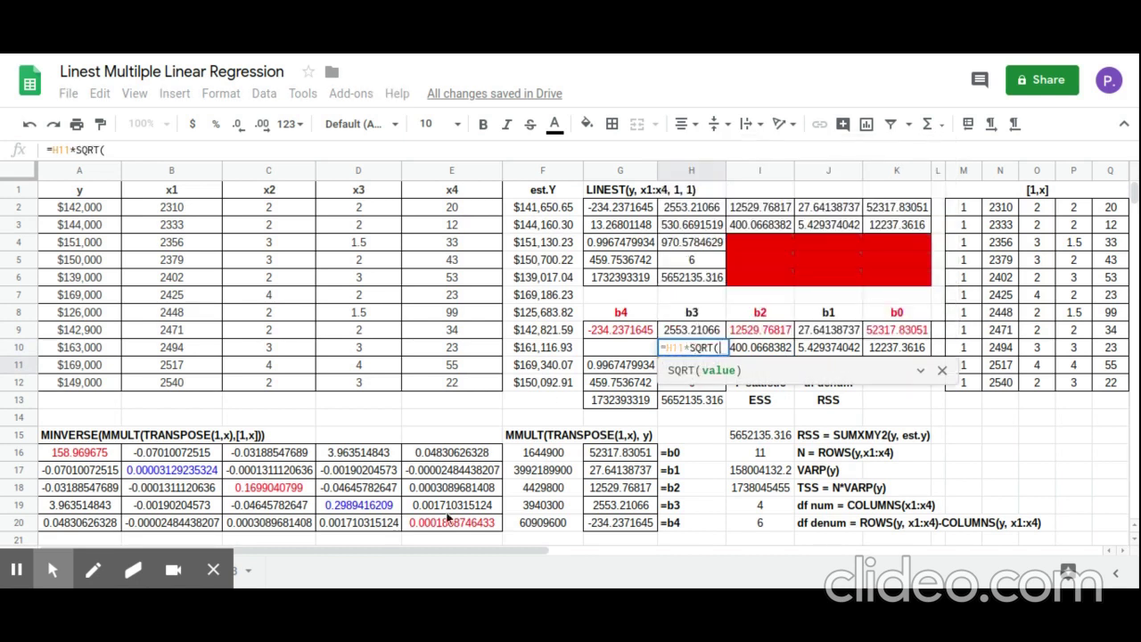
left_click(389, 510)
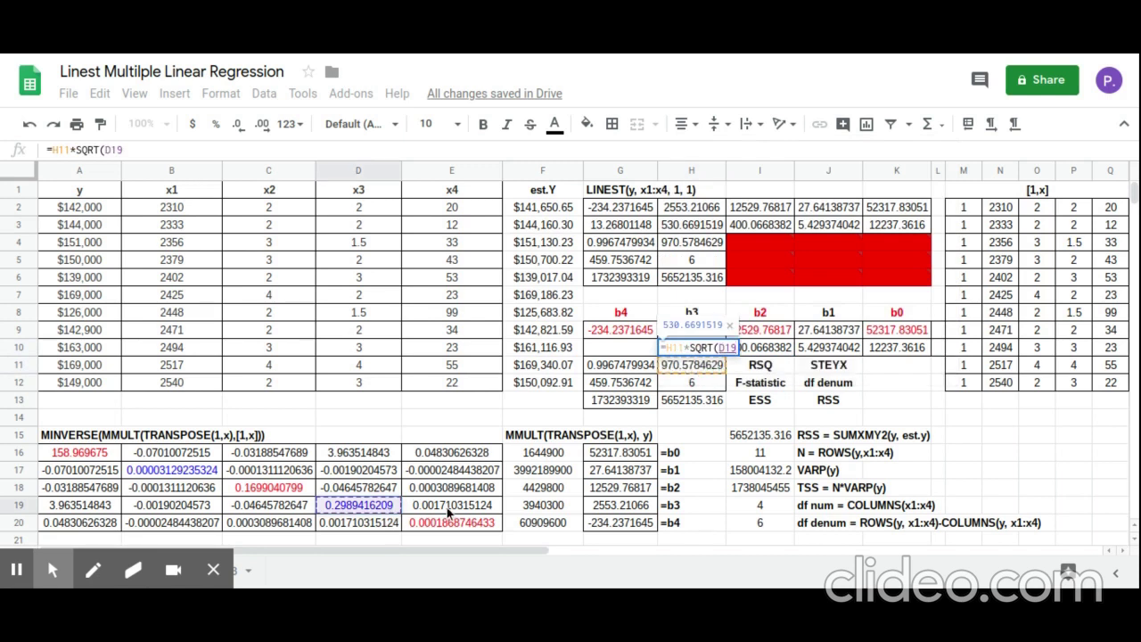
key("Return")
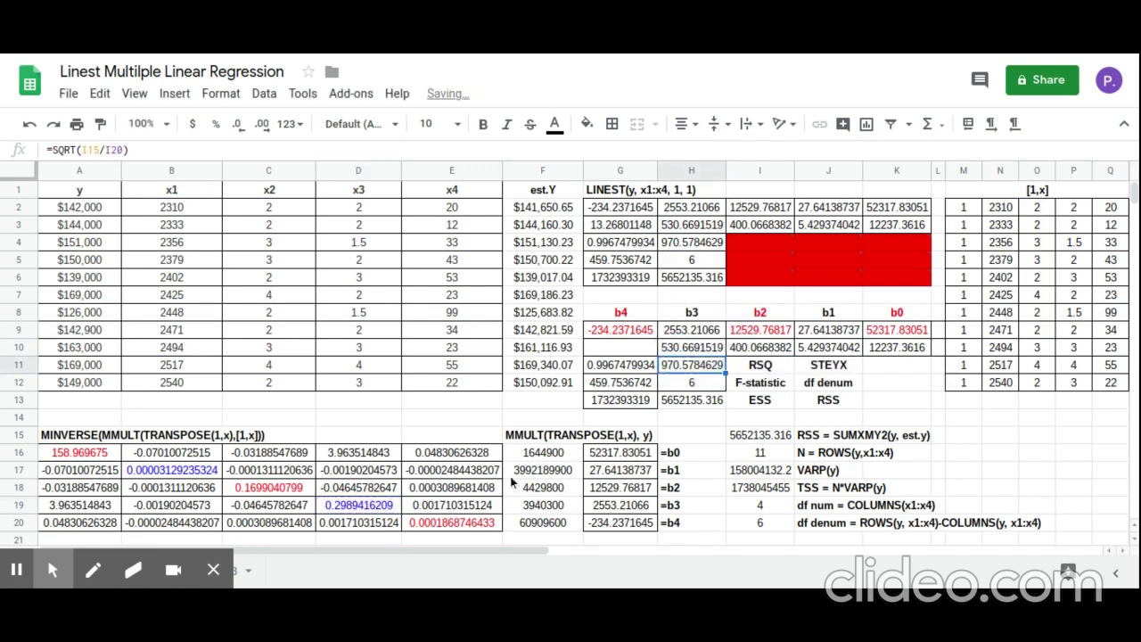
left_click(698, 351)
left_click(708, 229)
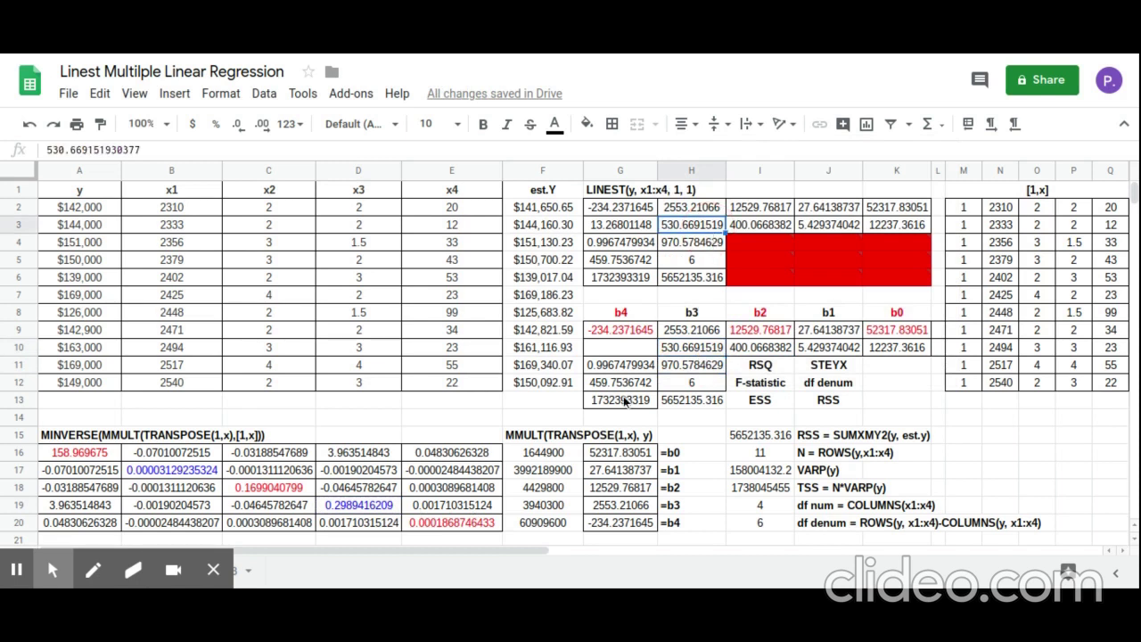
Compute the standard error of b4 in G10 with =H11*SQRT(E20) and compare it with LINEST cell G3.
left_click(639, 356)
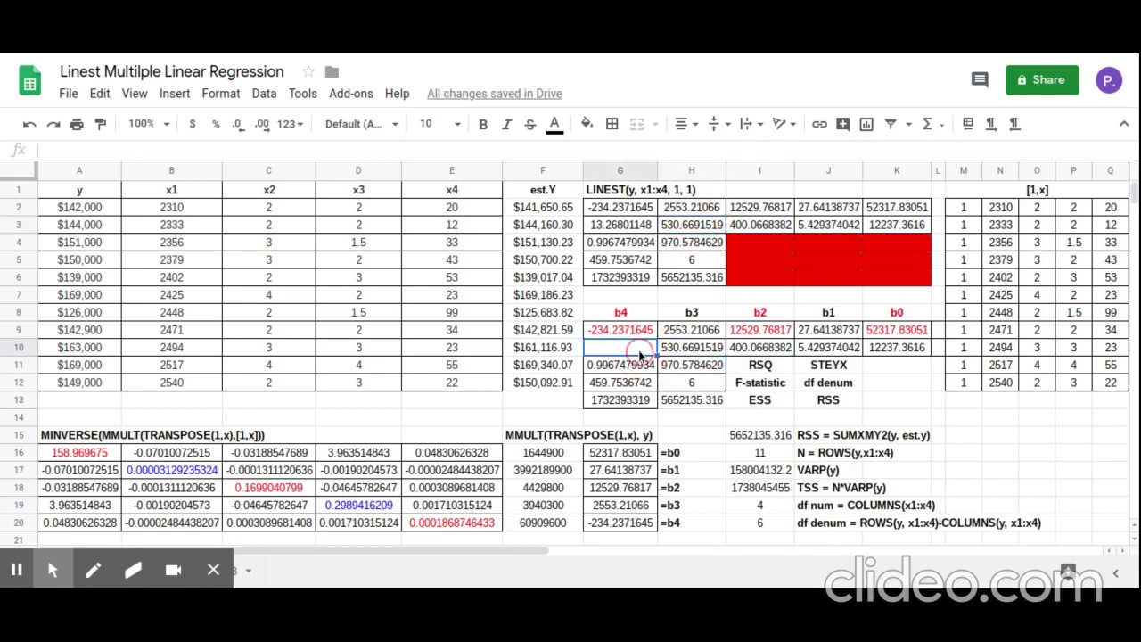
type("=")
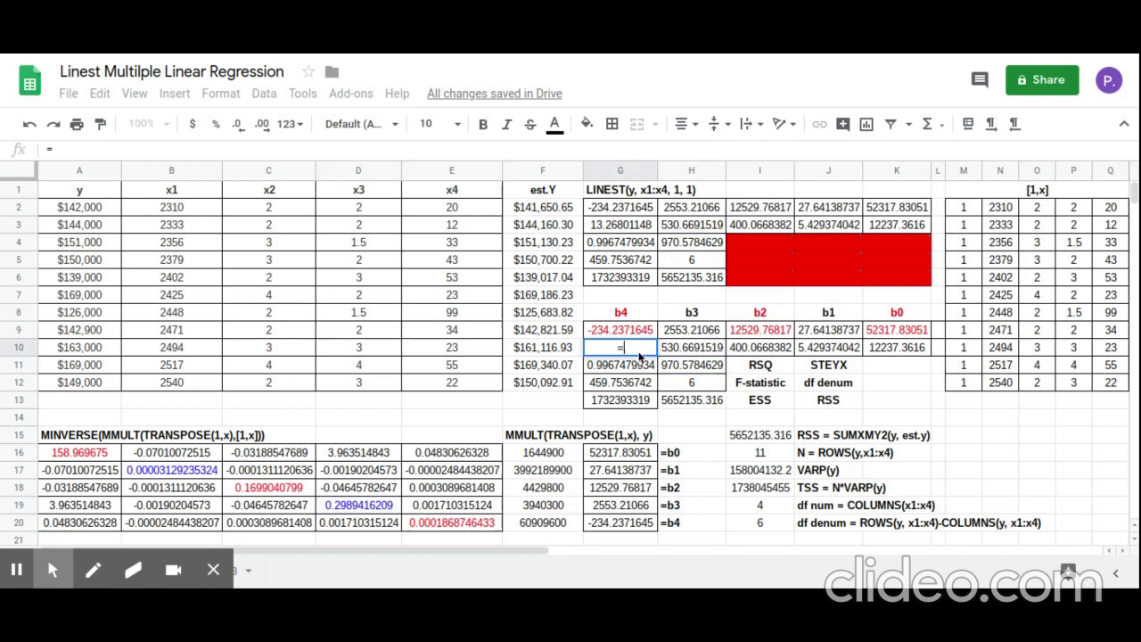
left_click(701, 365)
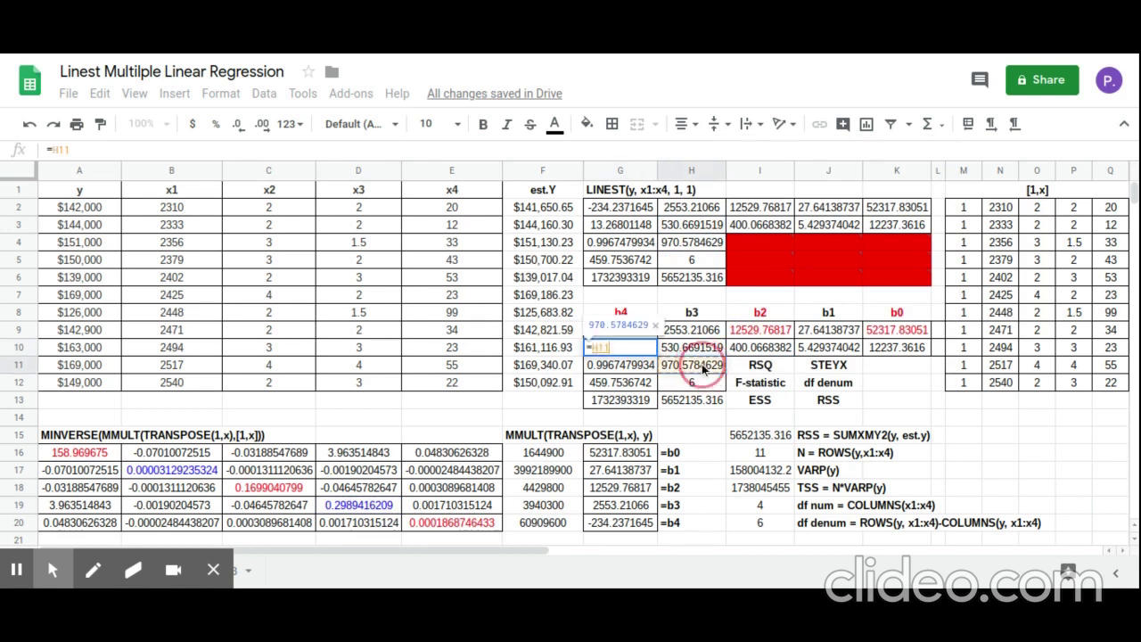
type("*")
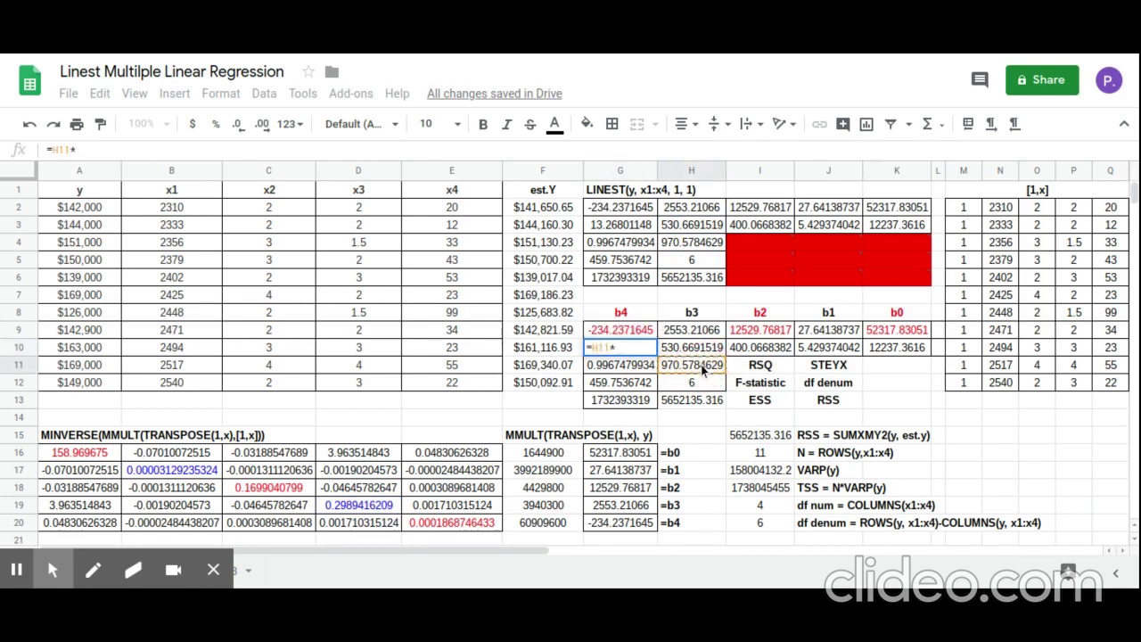
type("sq")
left_click(684, 326)
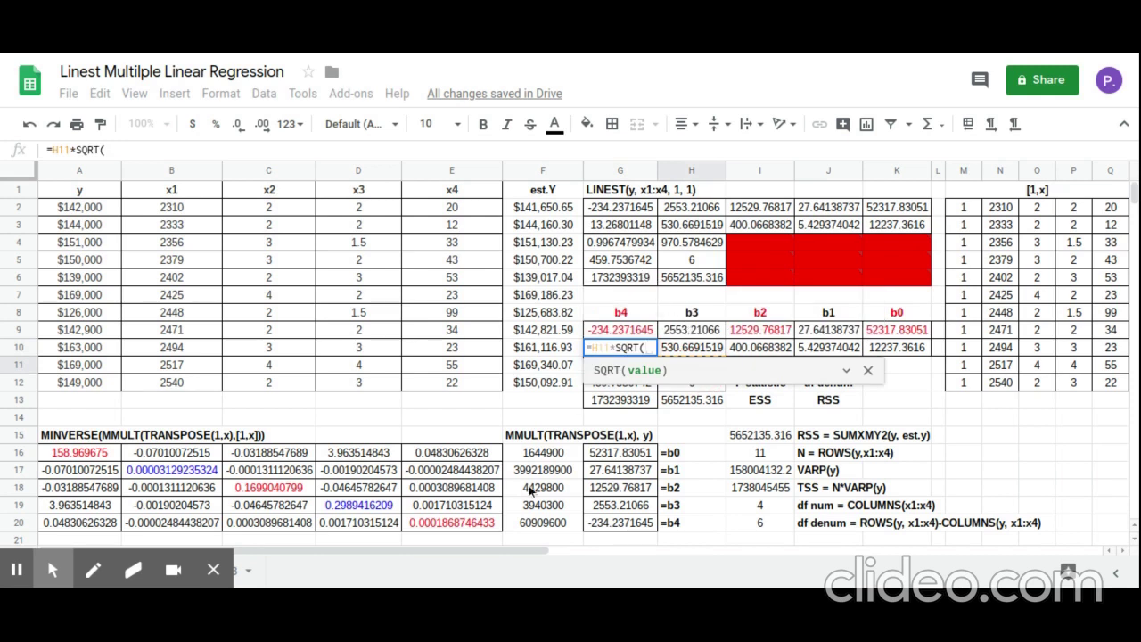
left_click(477, 523)
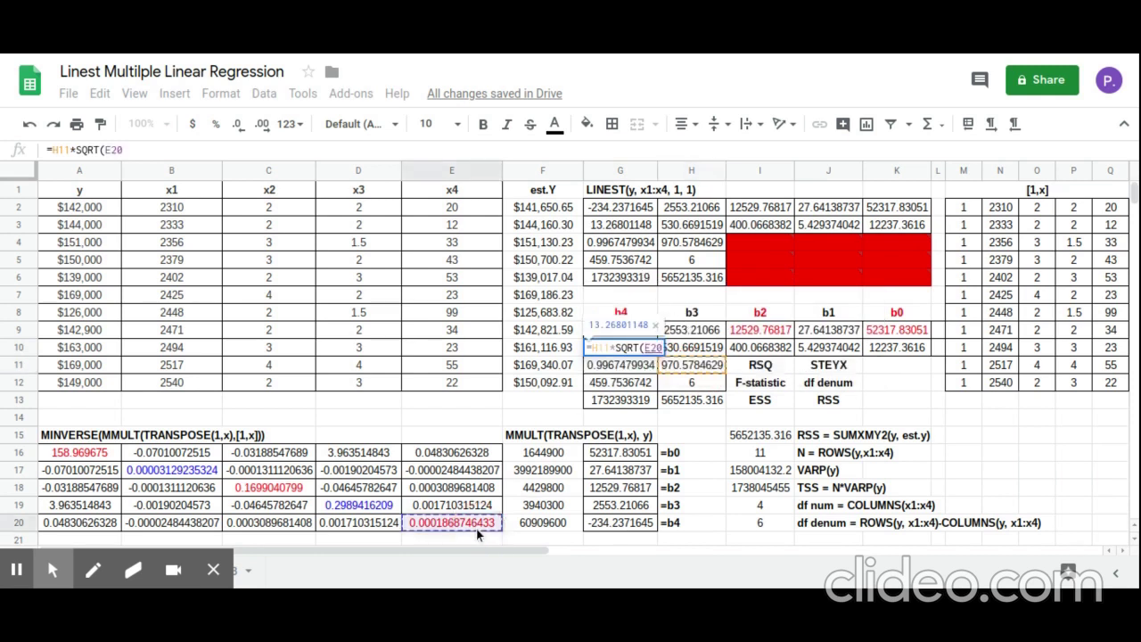
type(")")
key("Return")
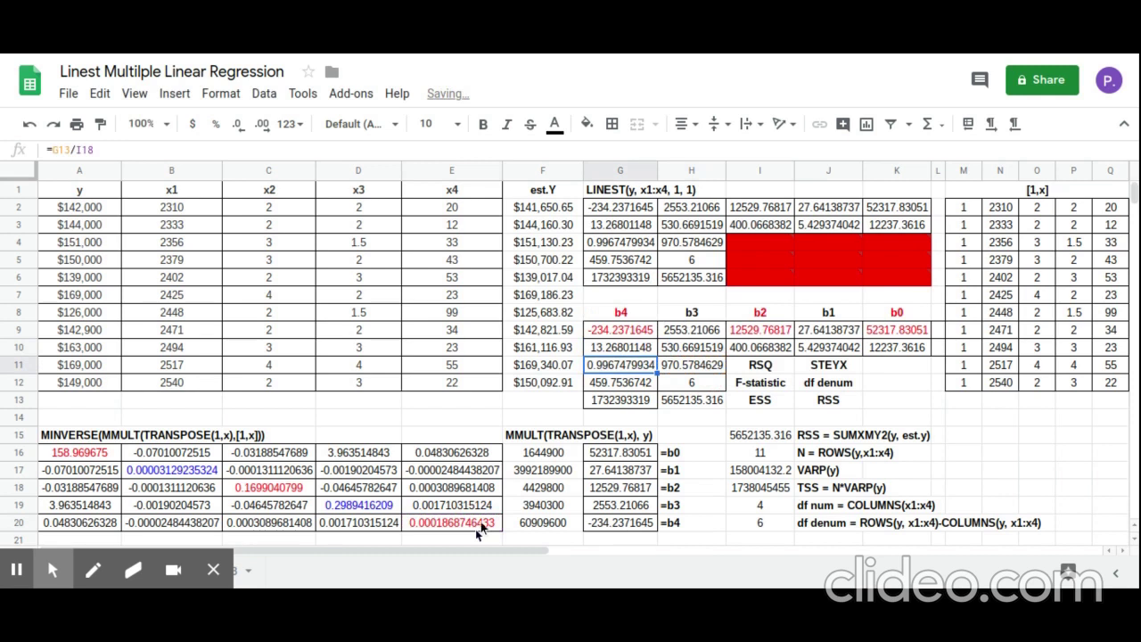
left_click(623, 347)
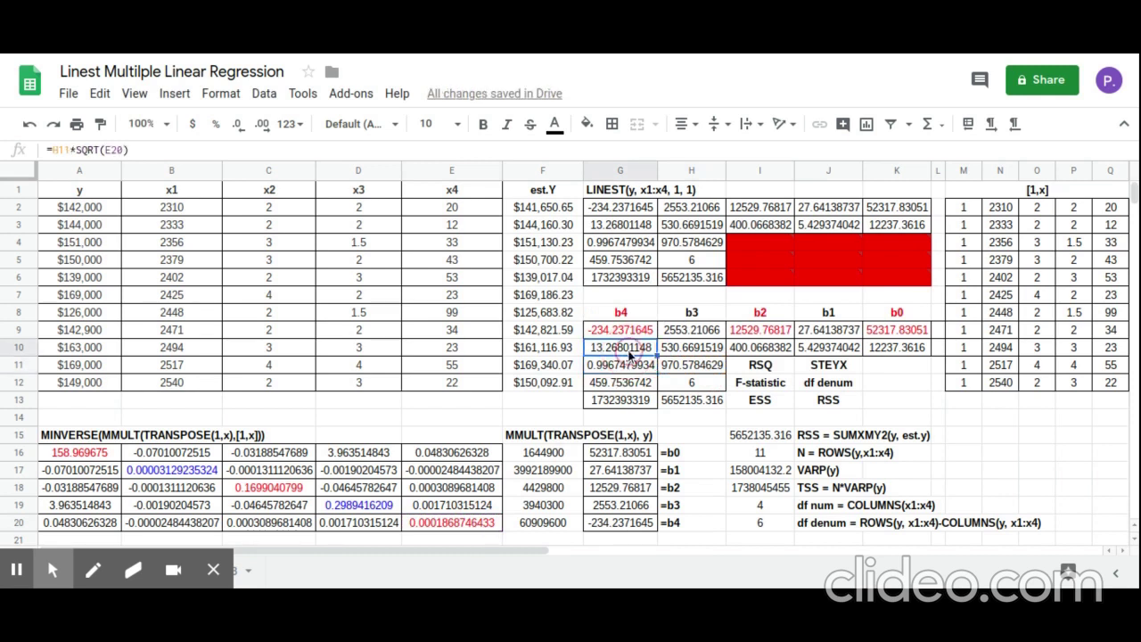
left_click(625, 224)
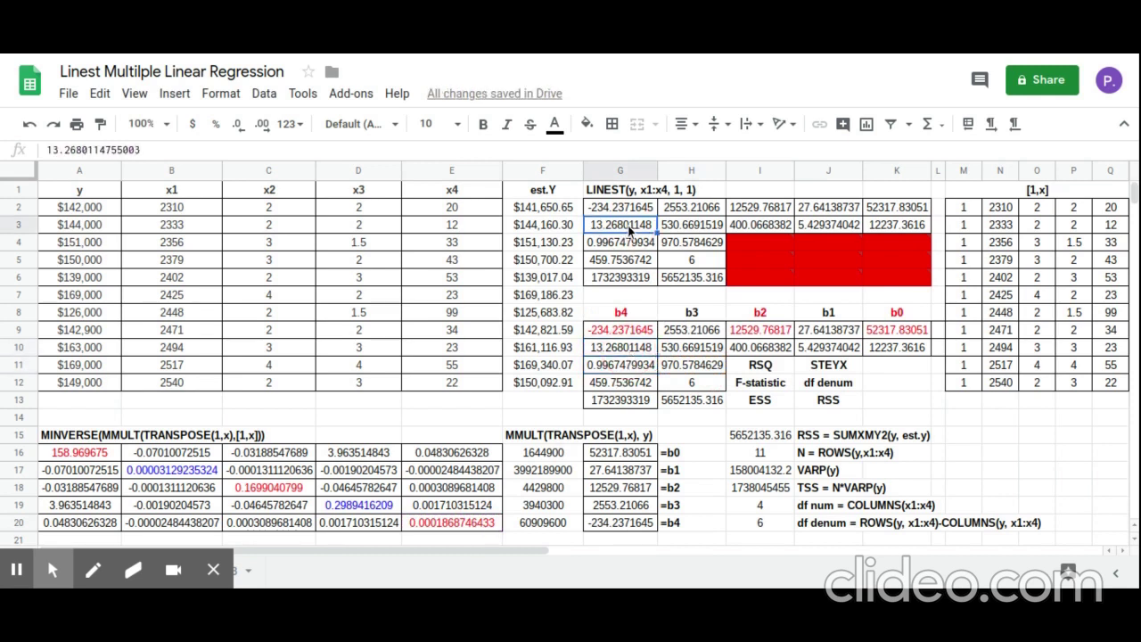